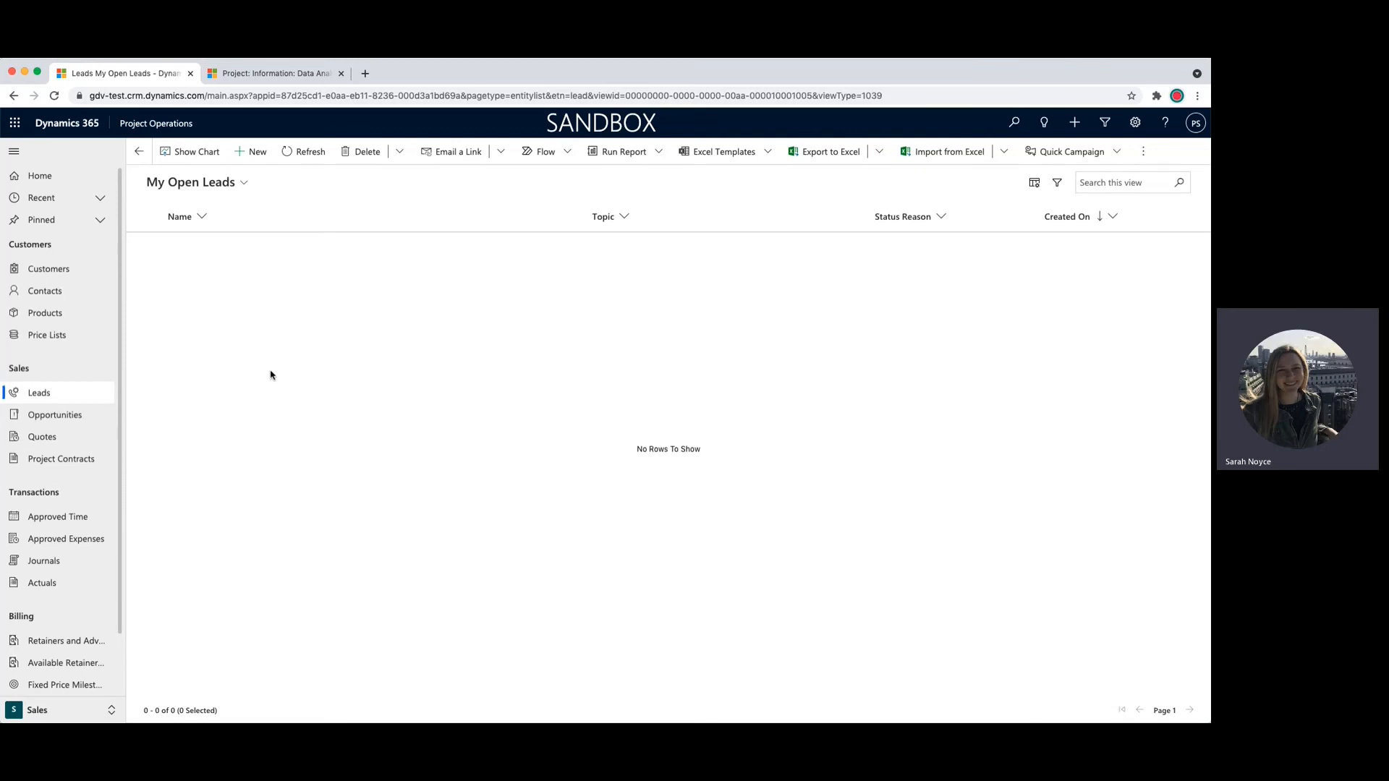
- Create a new lead with the topic "Data Analysis and Design" and the type Work based
left_click(256, 154)
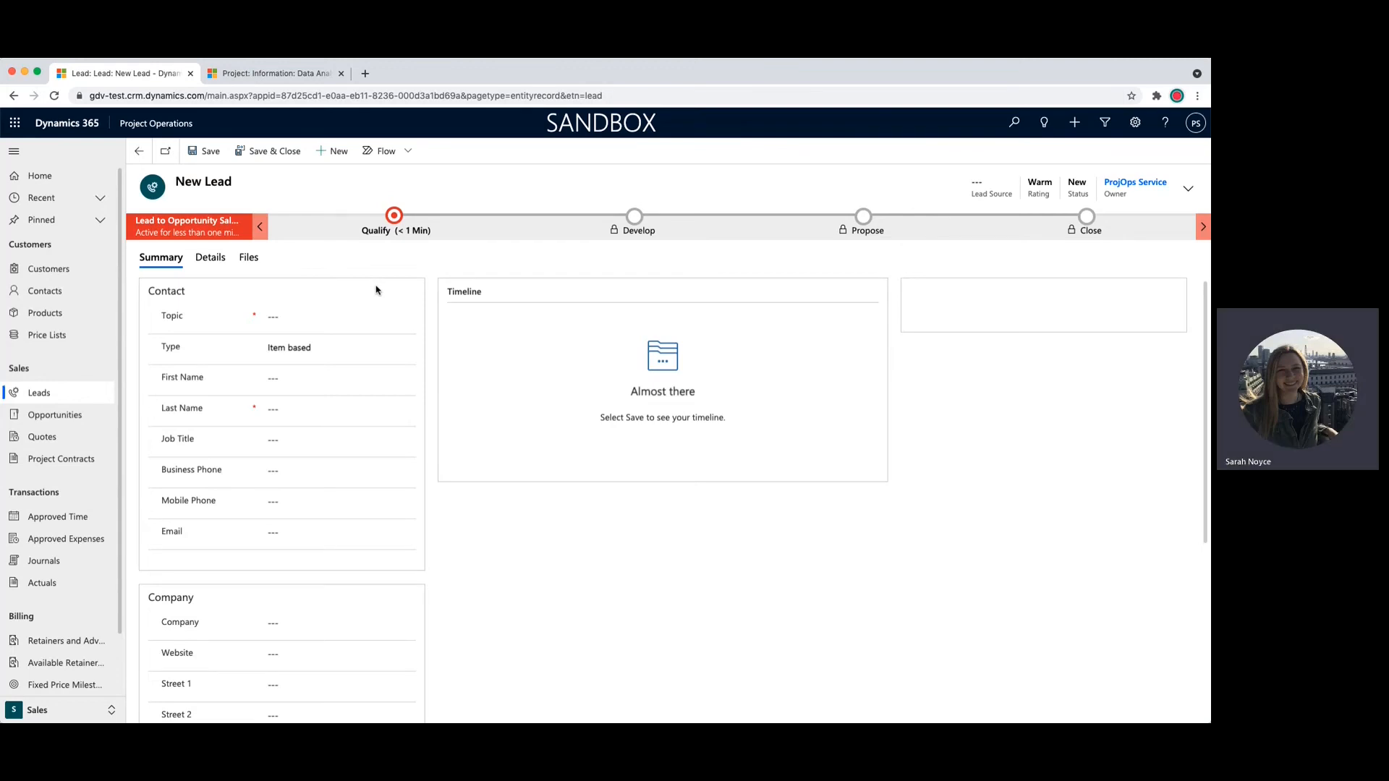
left_click(321, 318)
type("Data Analysis and Design")
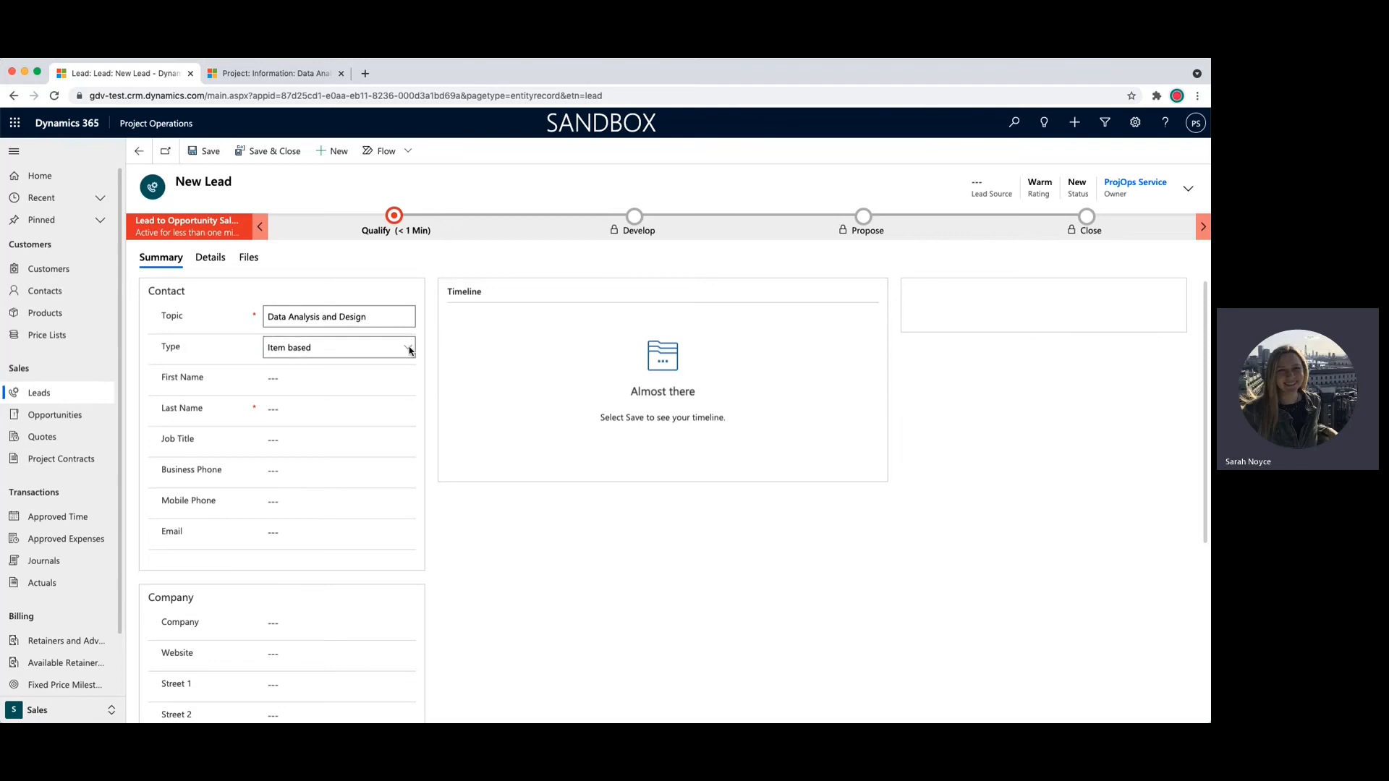
key("Tab")
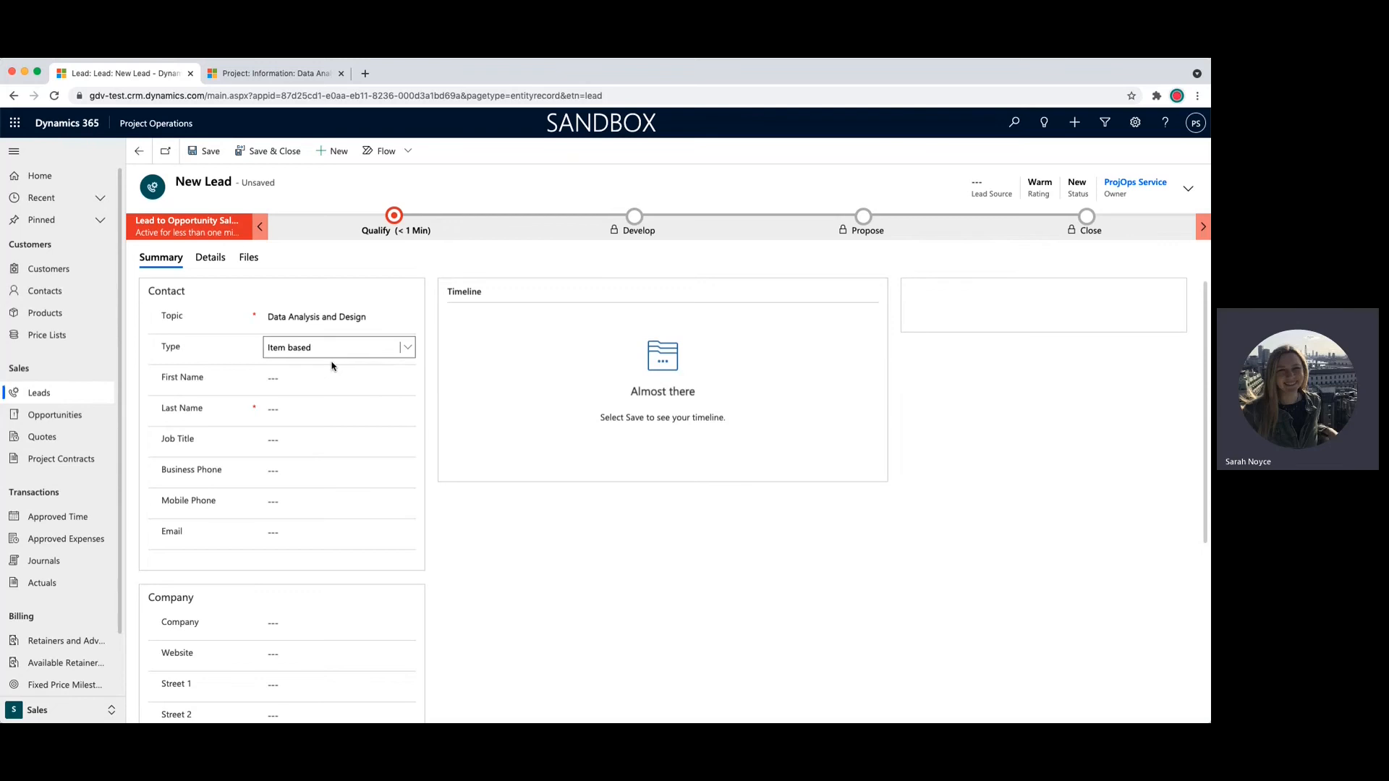
key("Down")
left_click(354, 374)
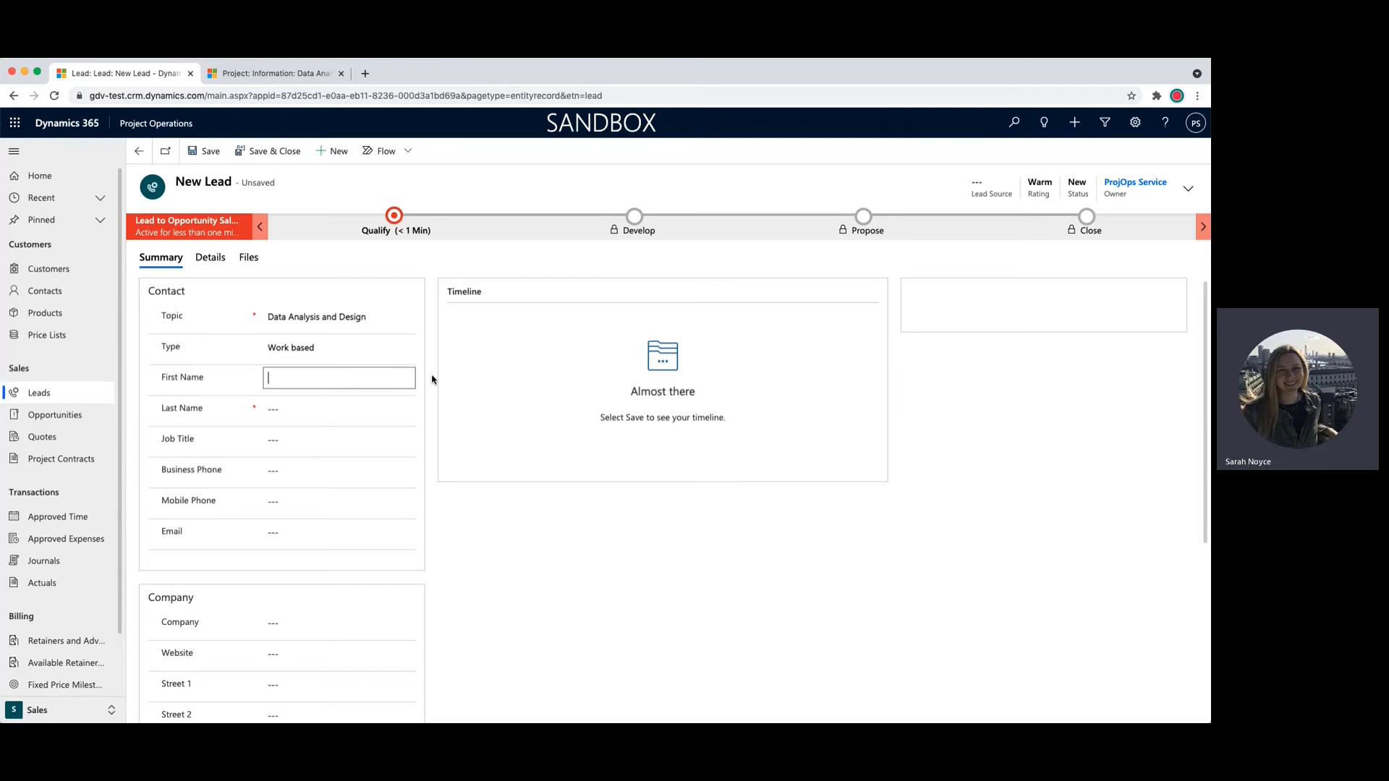
- Enter the lead contact's first and last name and save the lead
type("John")
key("Tab")
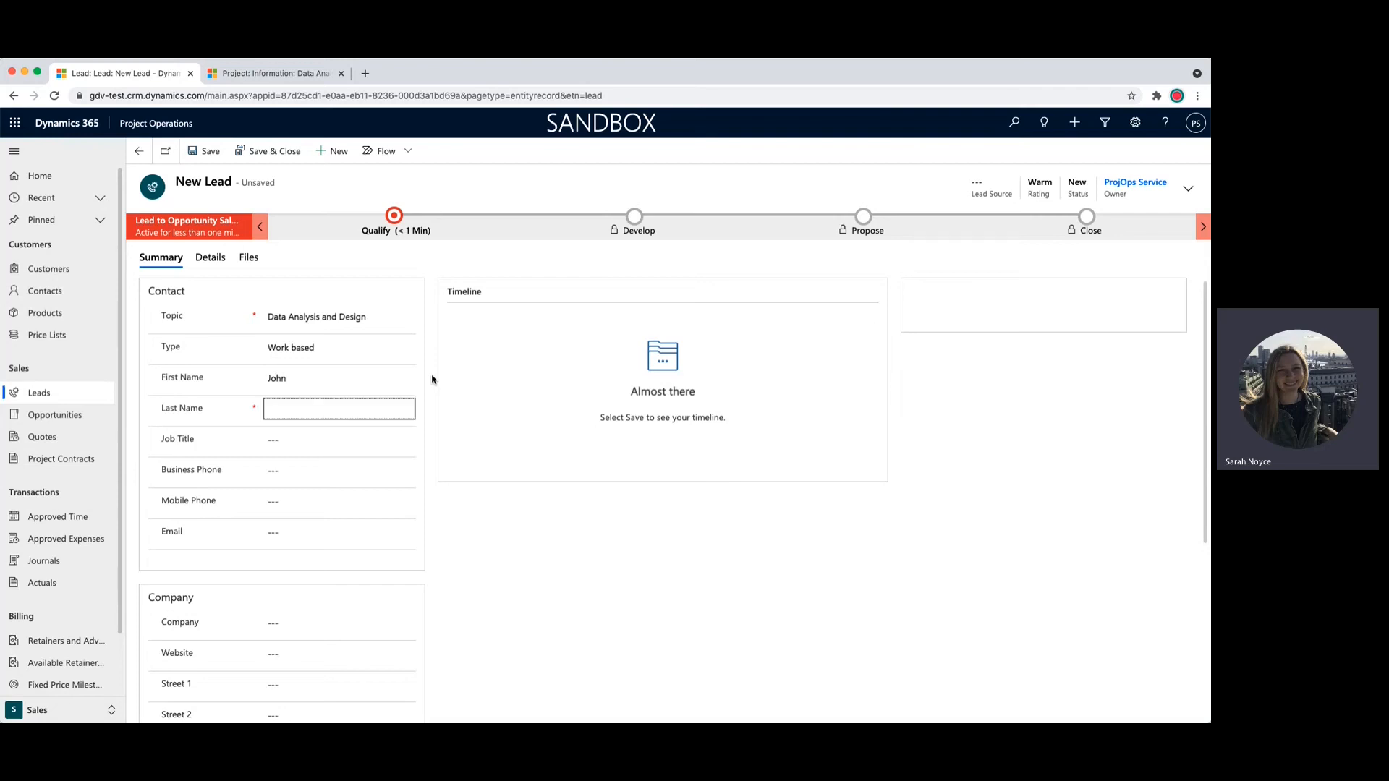
type("Smith")
left_click(434, 417)
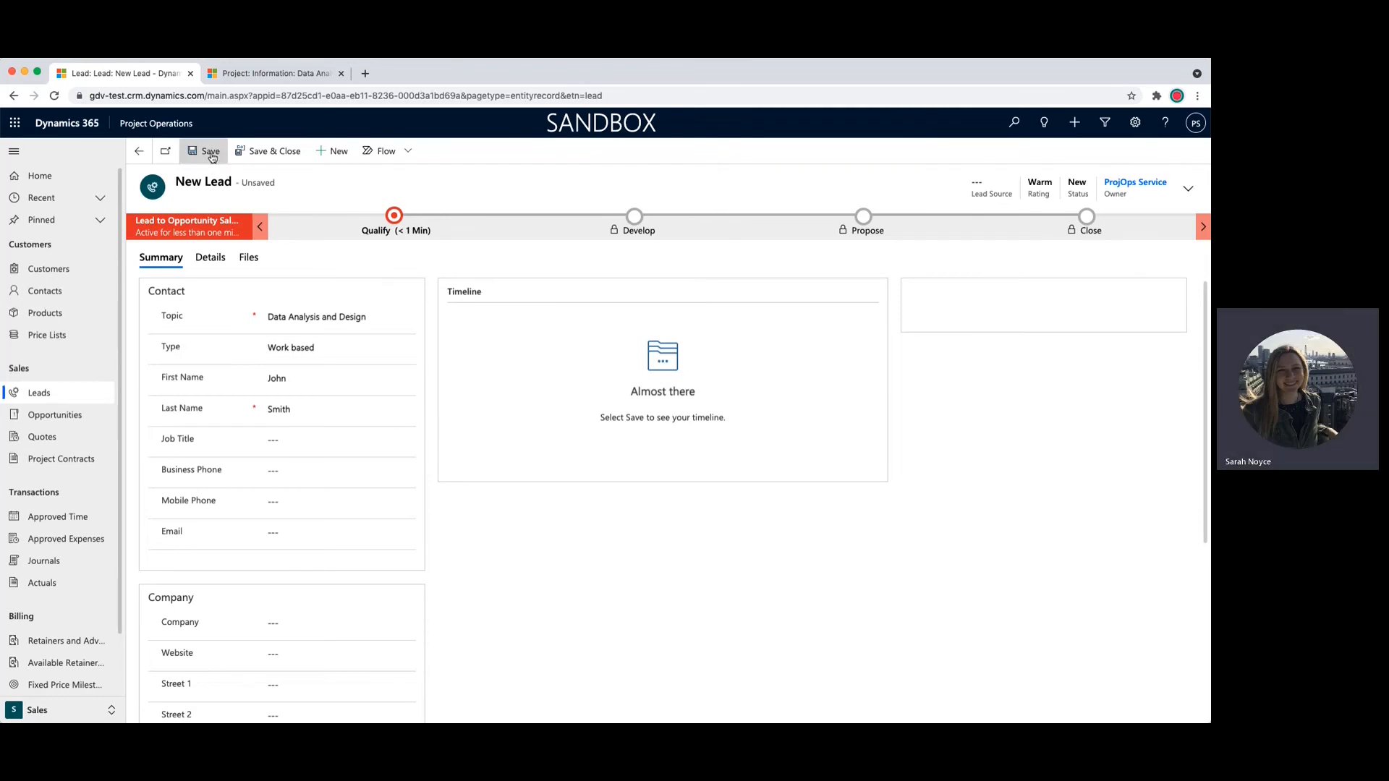
left_click(211, 155)
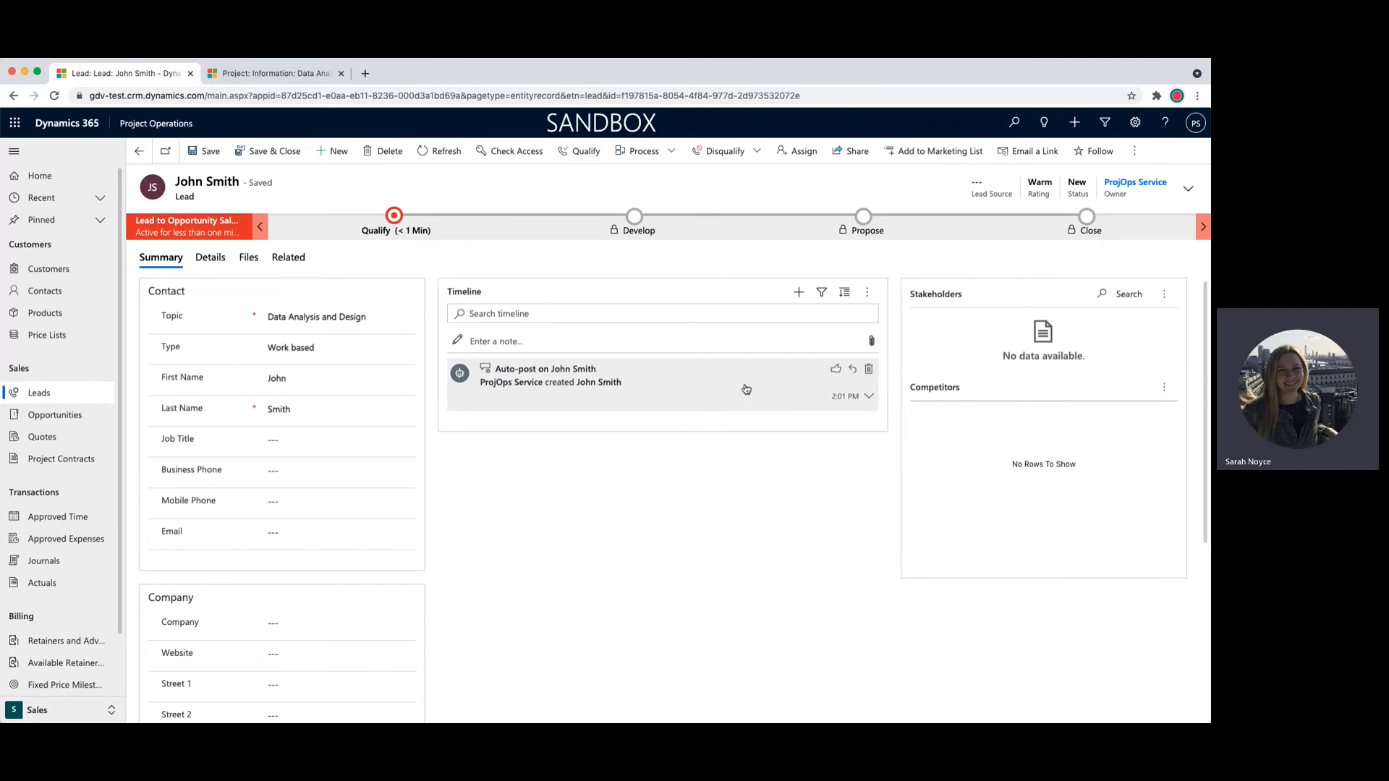
- Look over the record types available for the lead's timeline and the lead's detail fields
left_click(799, 295)
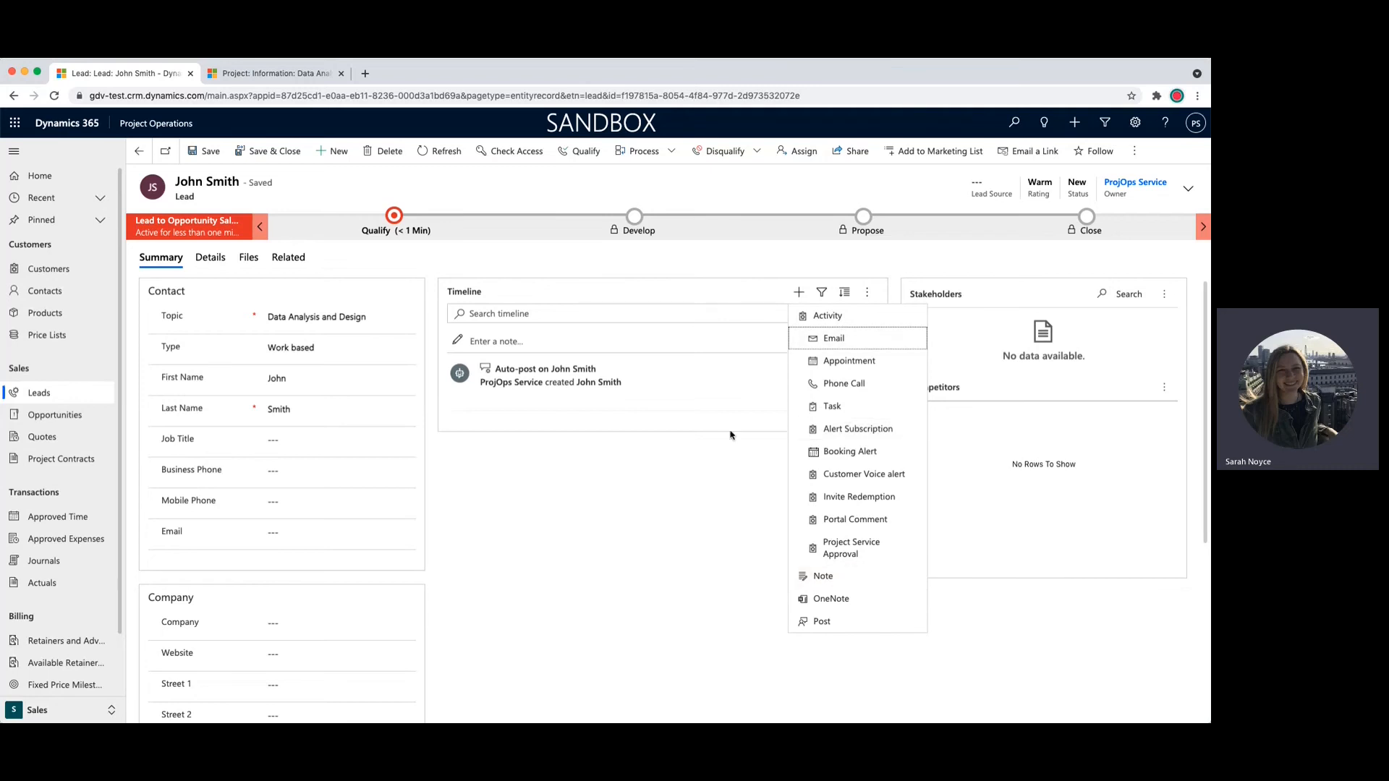
left_click(673, 463)
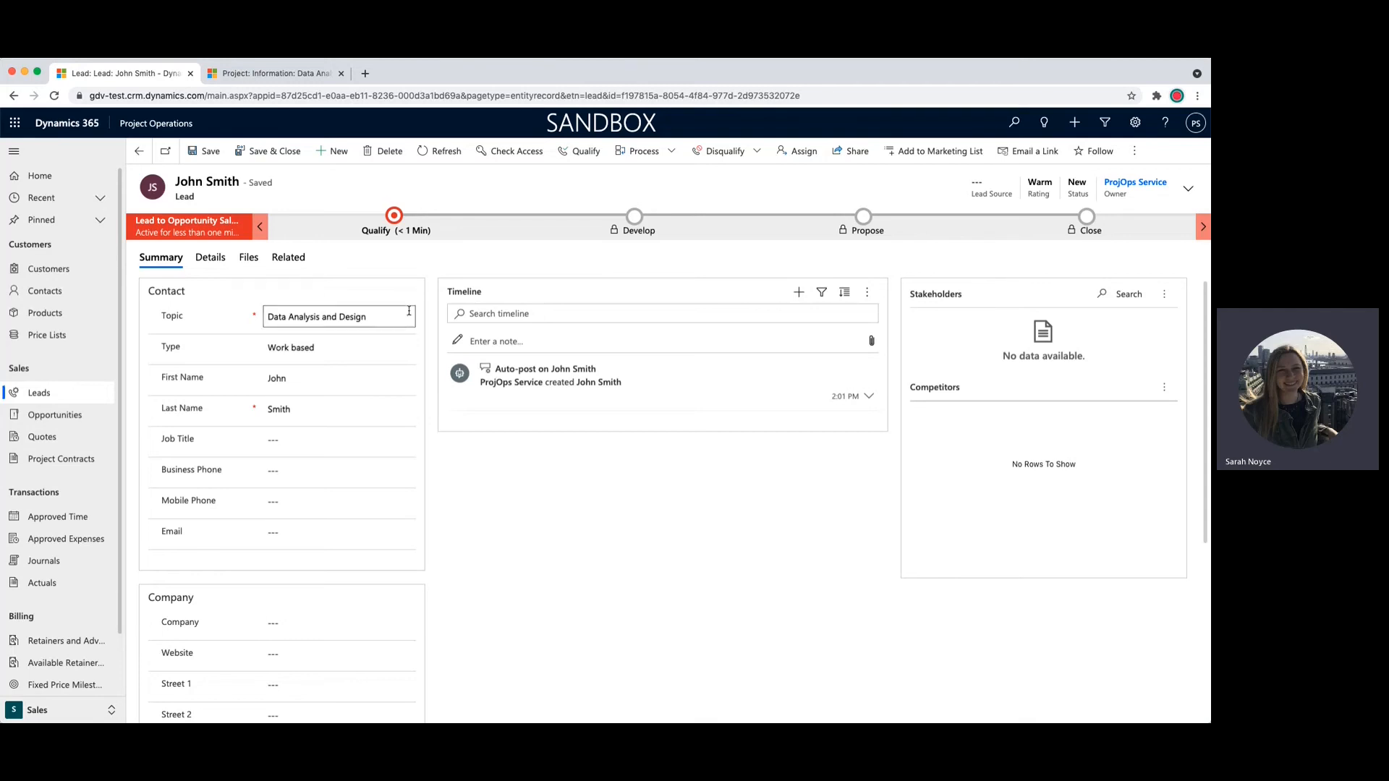
left_click(207, 262)
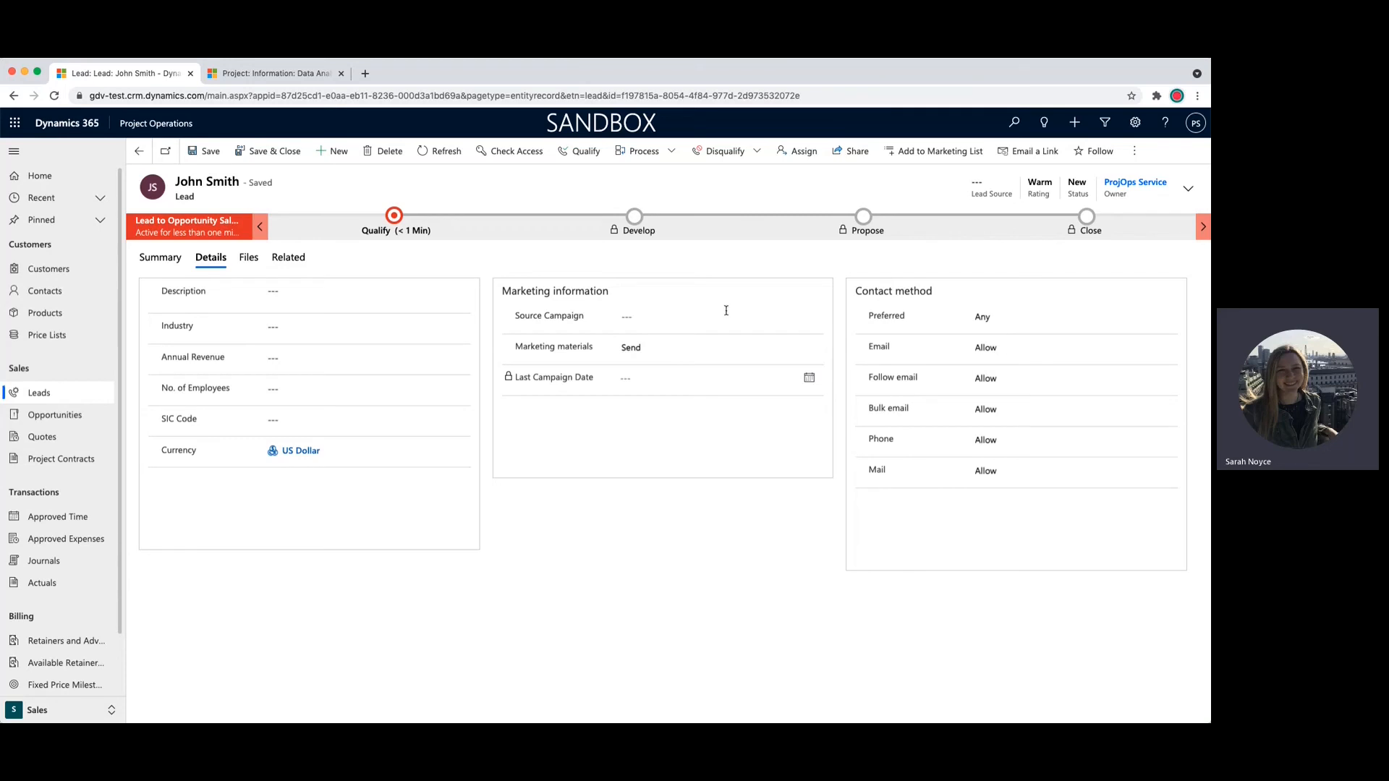
- In the Qualify stage, set the existing account to City Power & Light Assembly and the purchase timeframe to This Quarter
left_click(394, 217)
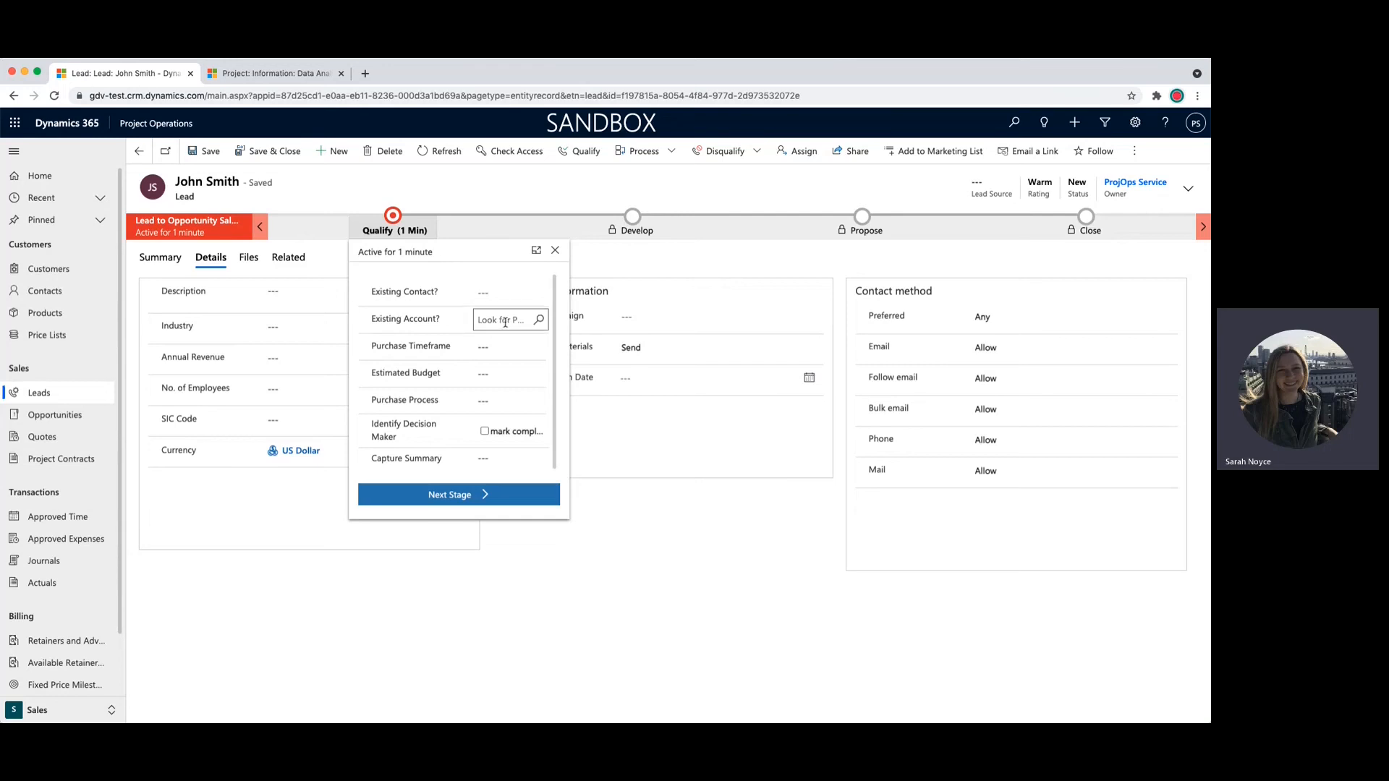
type("city")
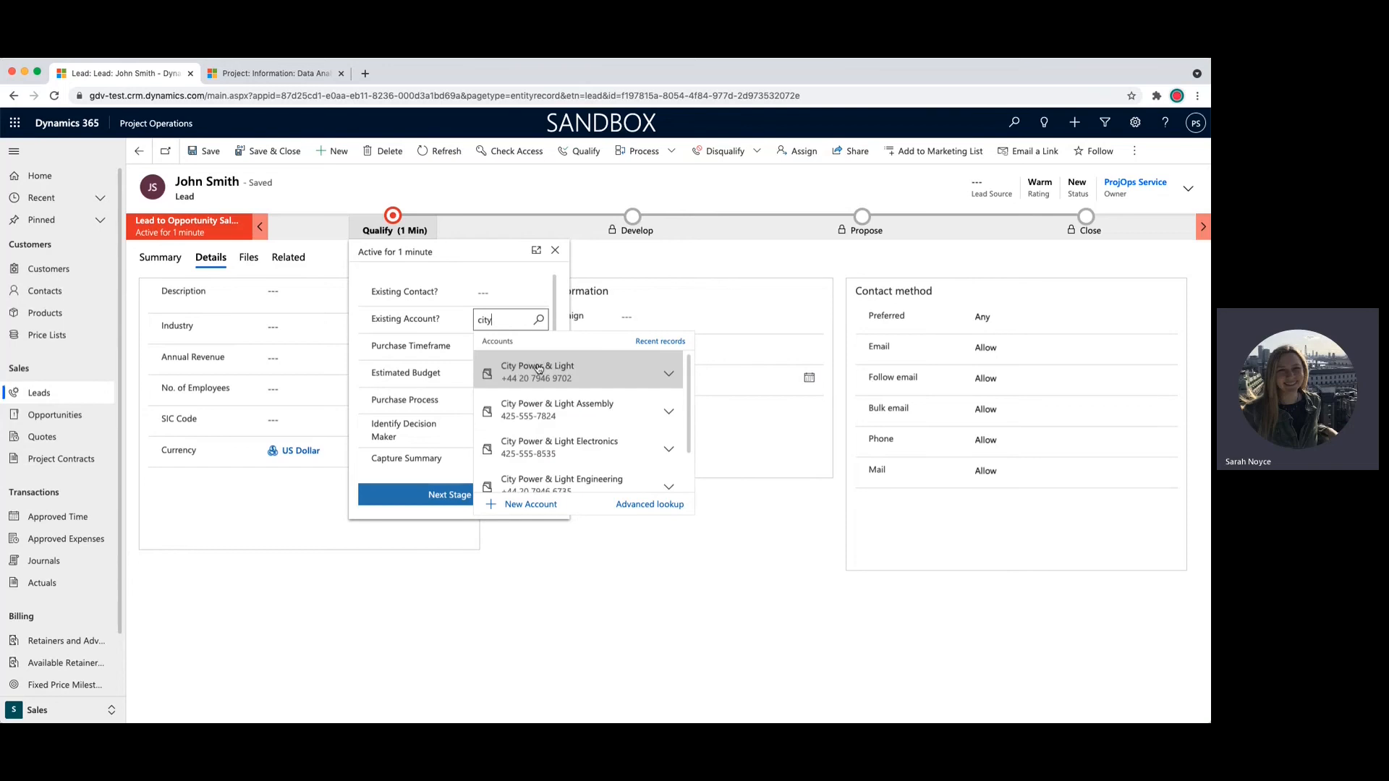
left_click(600, 424)
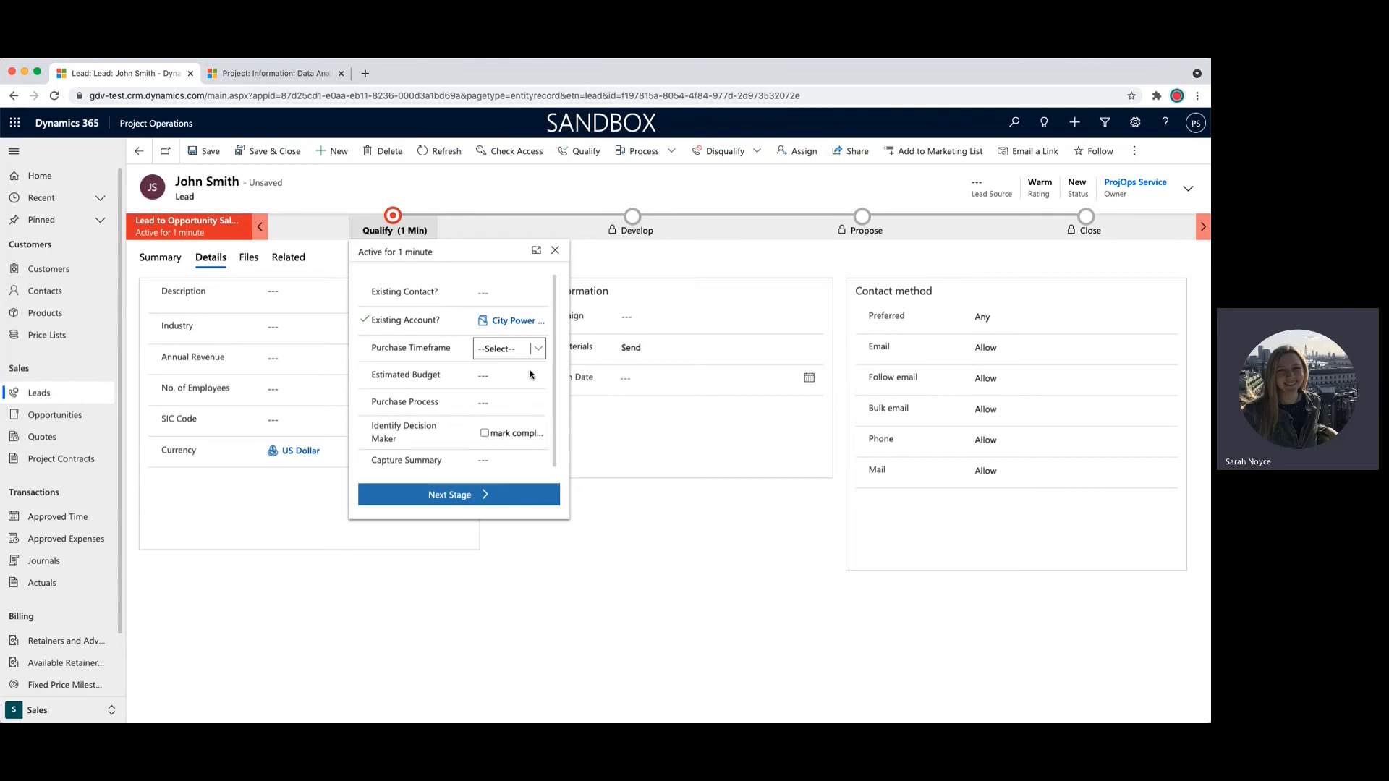
left_click(532, 374)
- Set the Qualify stage's purchase process to Unknown and mark Identify Decision Maker as completed
left_click(540, 405)
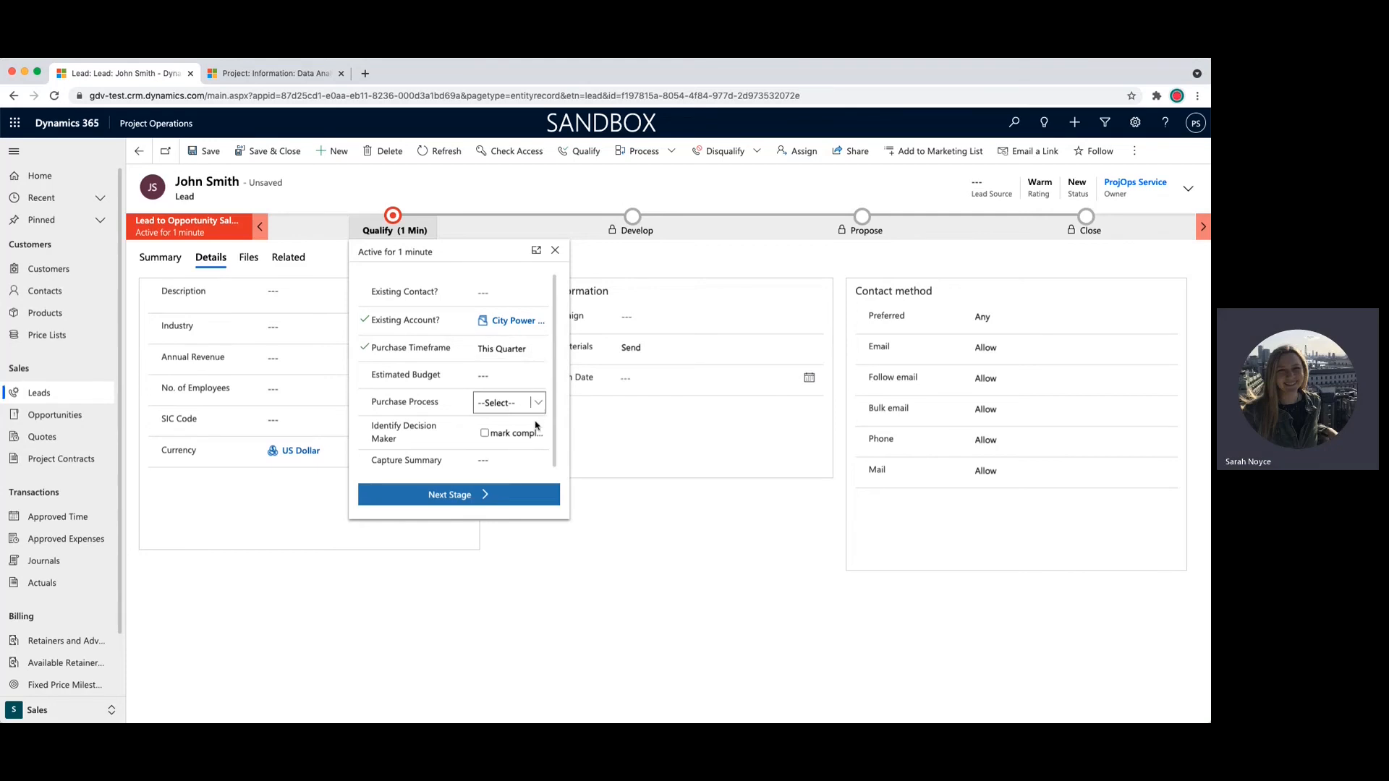
left_click(523, 443)
left_click(486, 434)
scroll(554, 444, "down", 1)
left_click(499, 454)
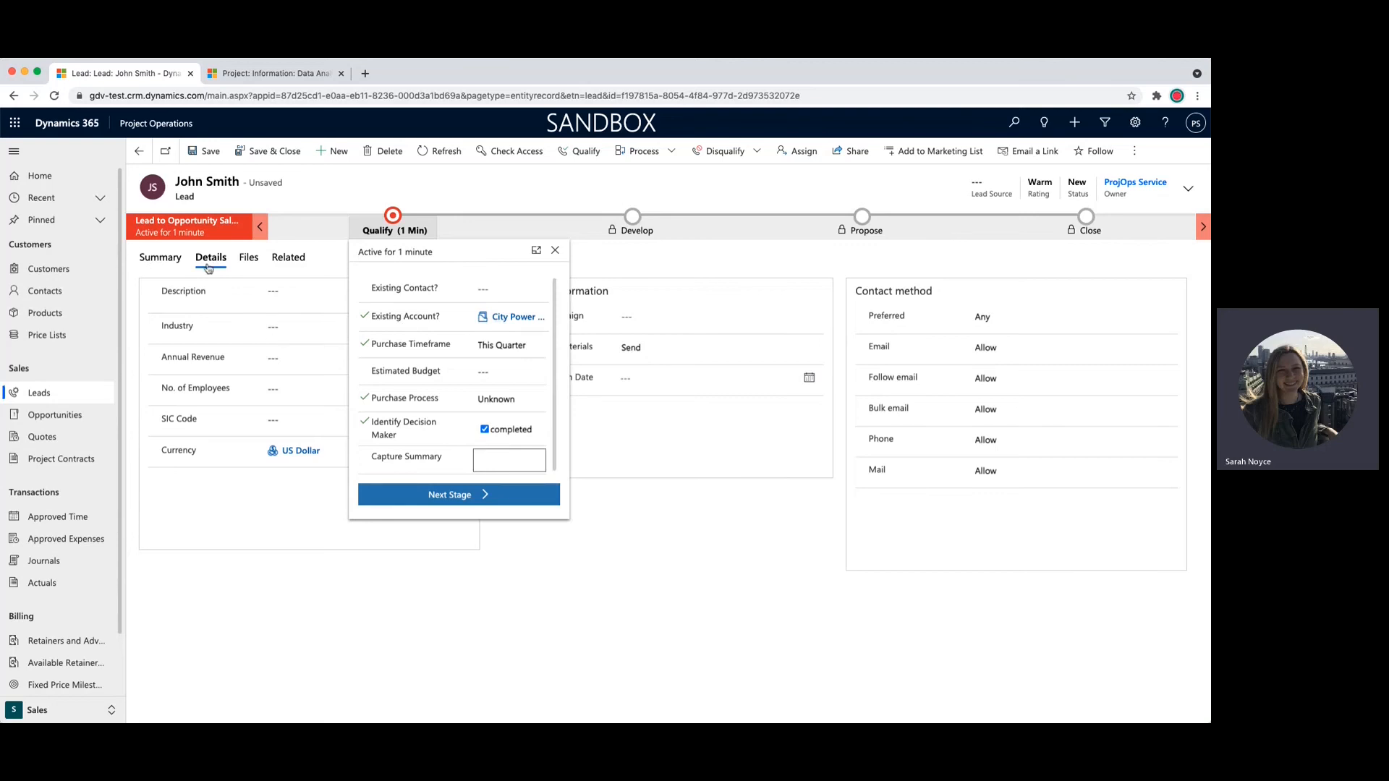
- Qualify the lead into an opportunity and save the opportunity record
left_click(572, 153)
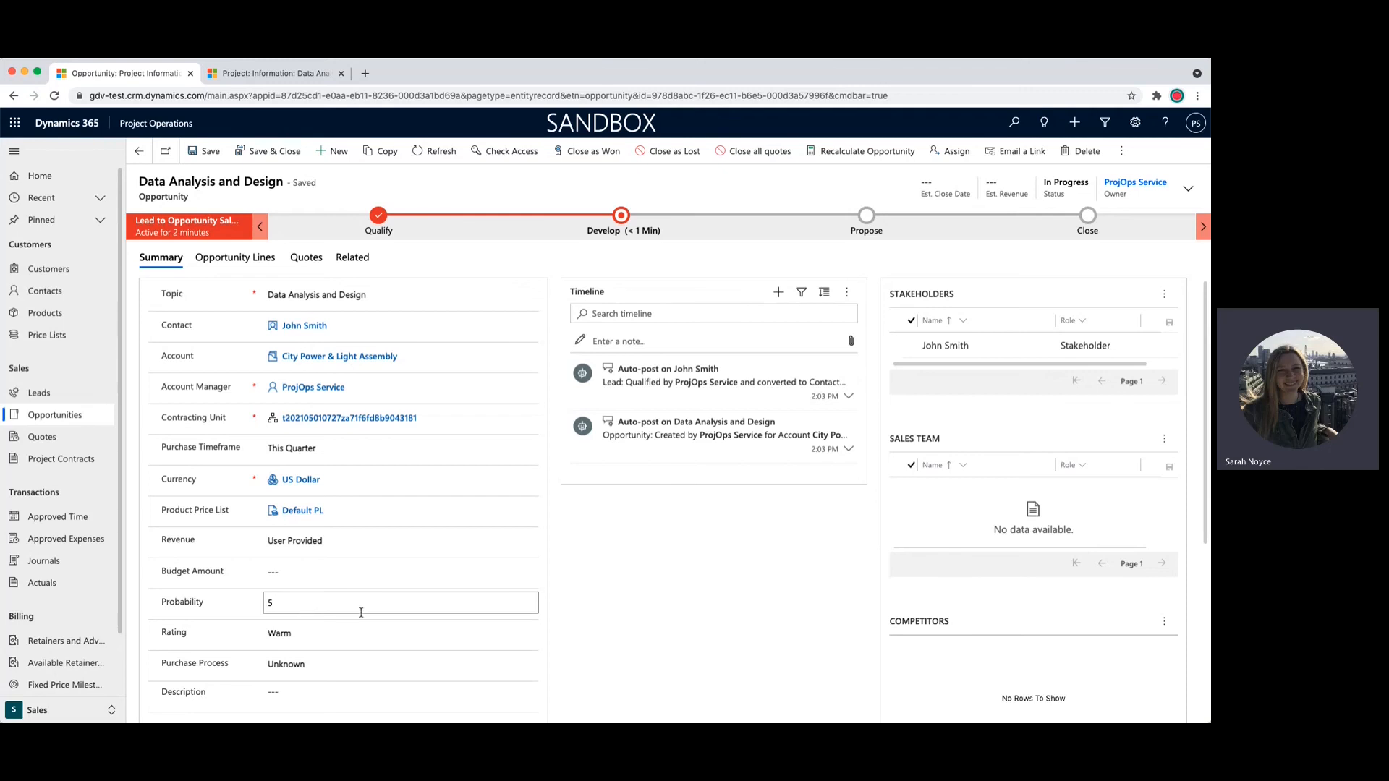
left_click(578, 619)
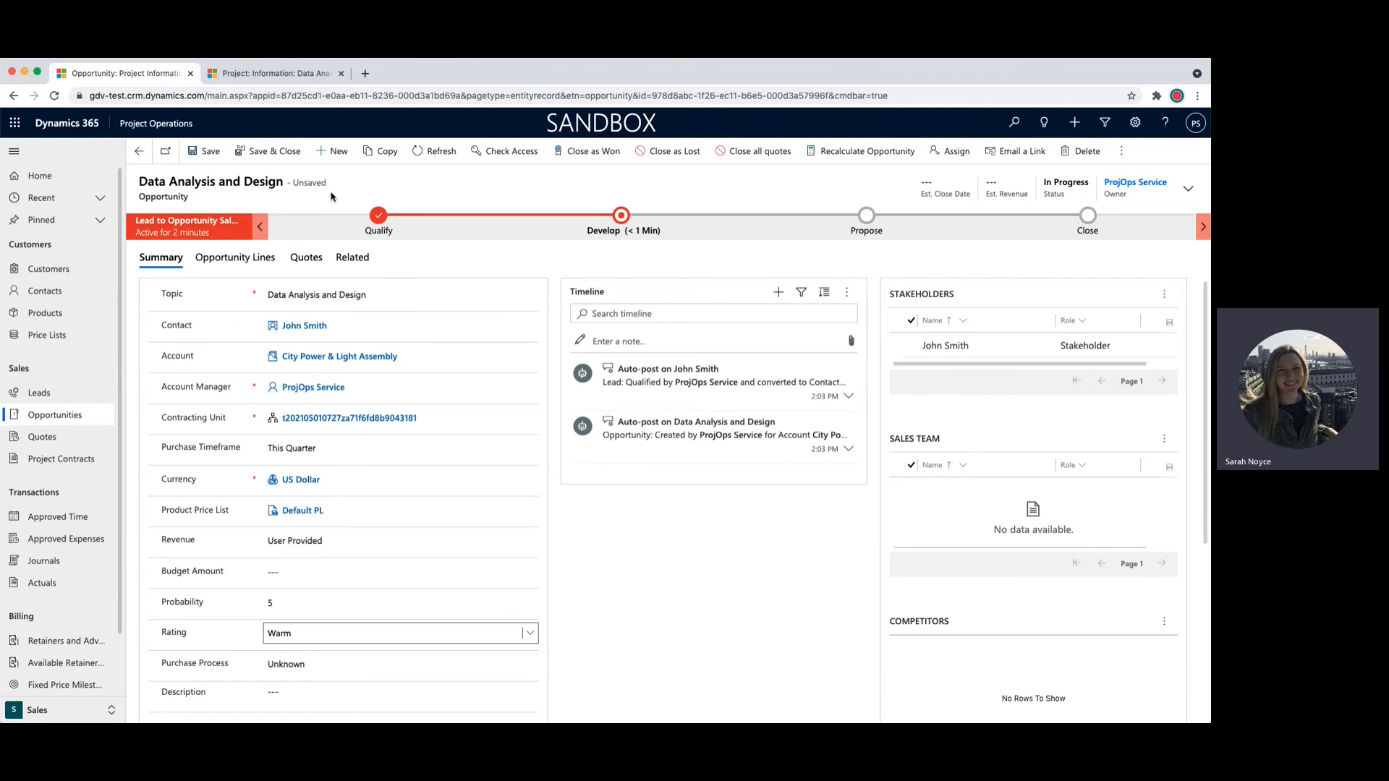
left_click(211, 152)
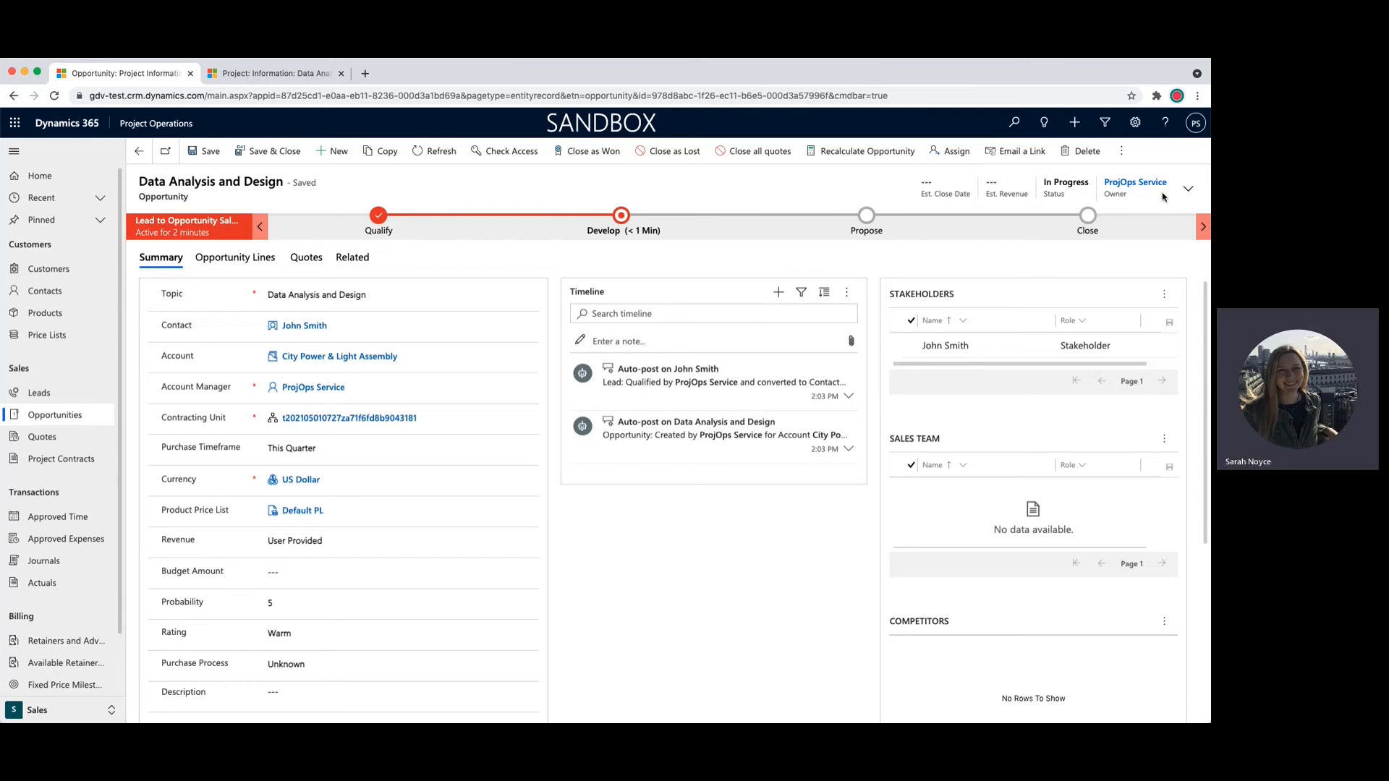
- Check the opportunity's header fields for estimated close date, estimated revenue, status and owner
left_click(1188, 190)
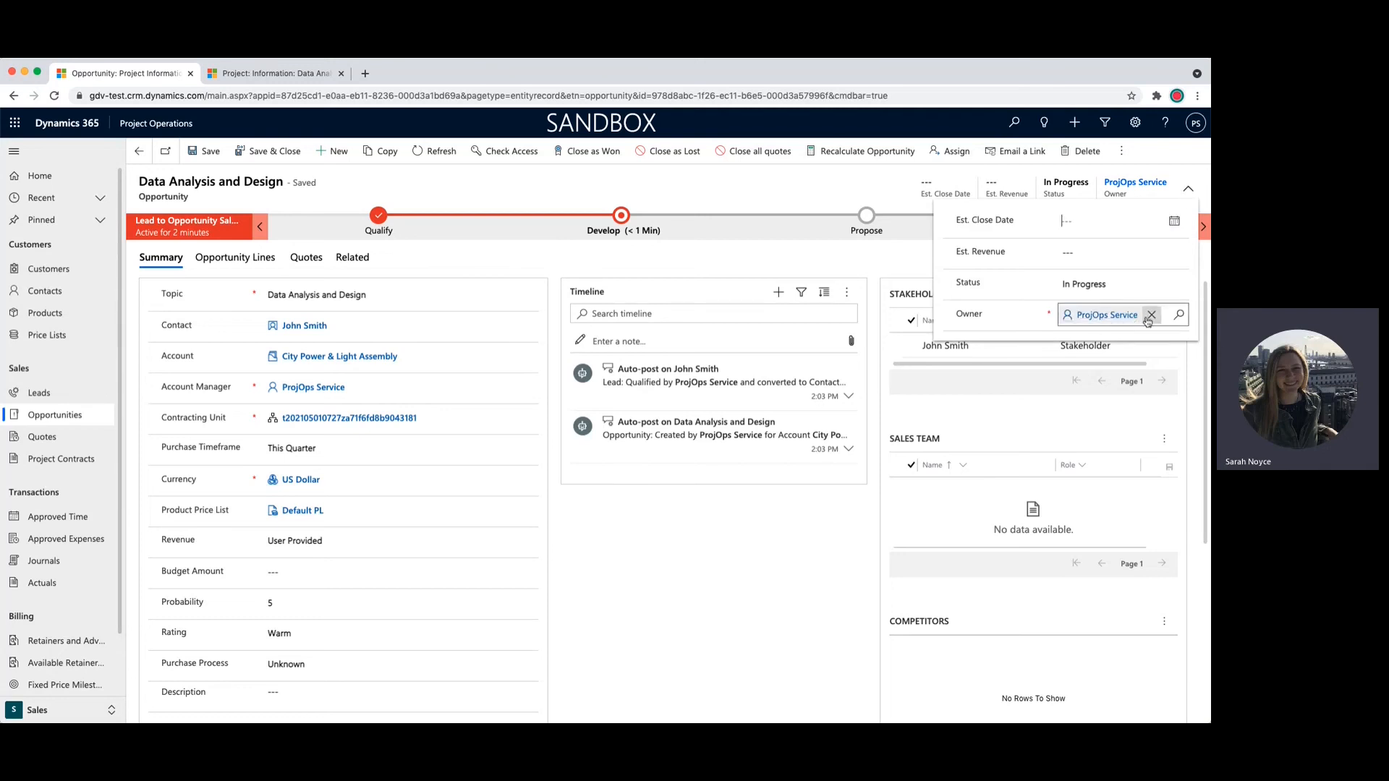
left_click(1188, 189)
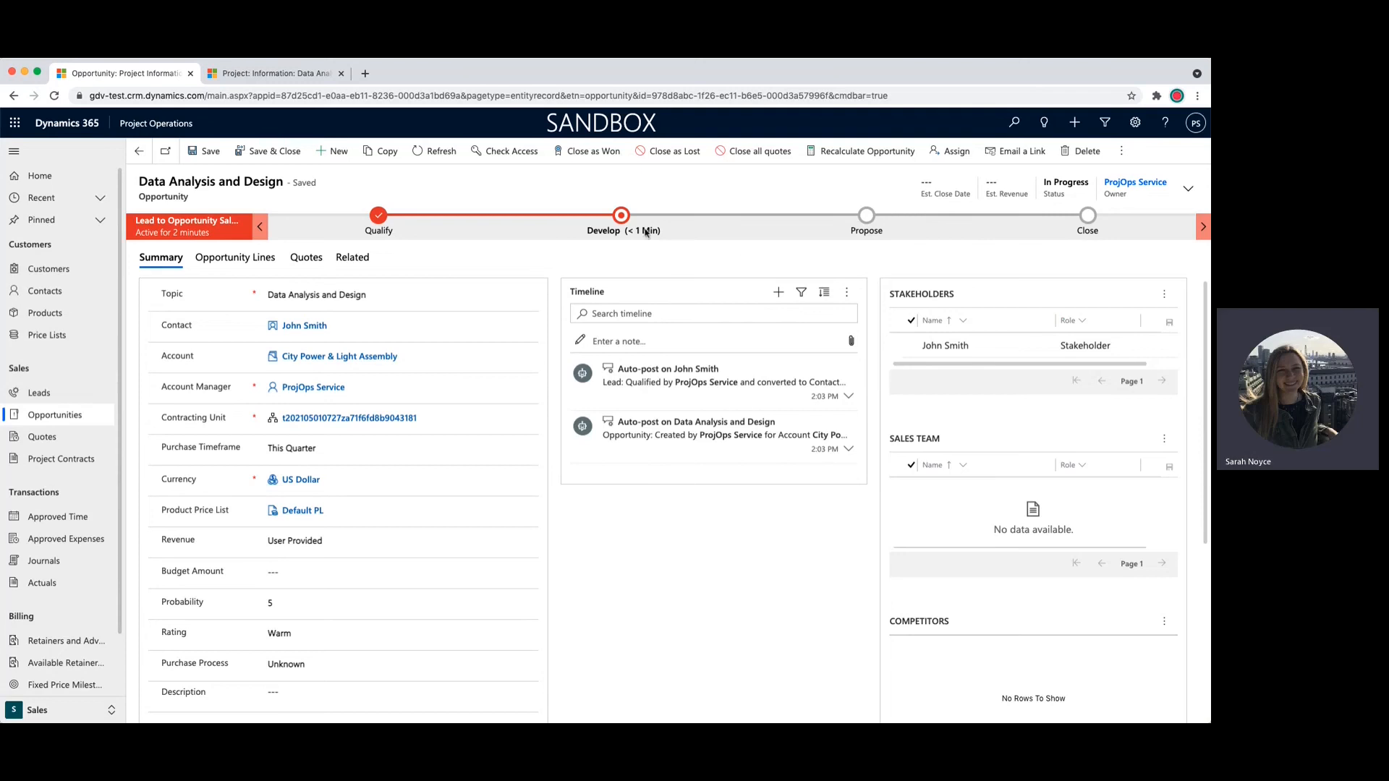
- Mark Identify Stakeholders complete, advance the opportunity to the Propose stage and mark Identify Sales Team complete there
left_click(620, 222)
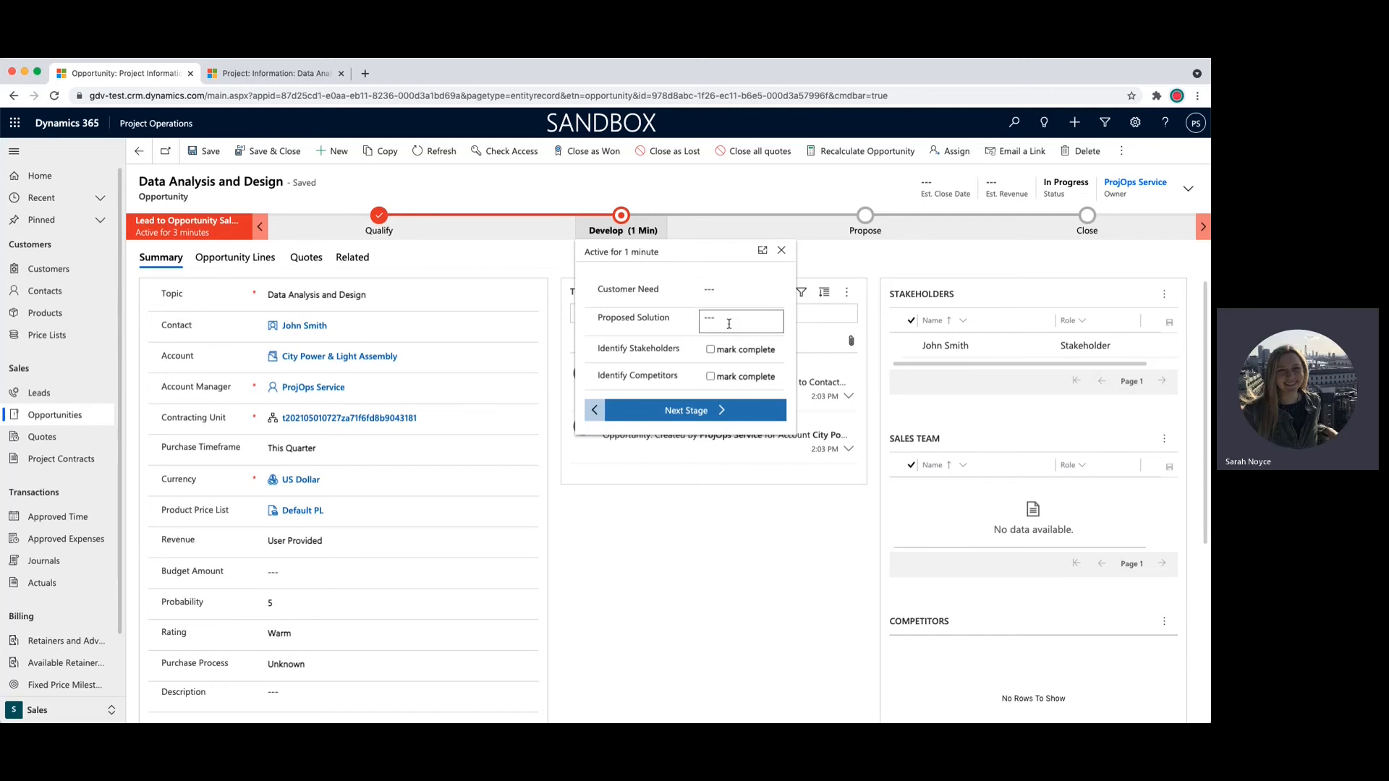
left_click(709, 351)
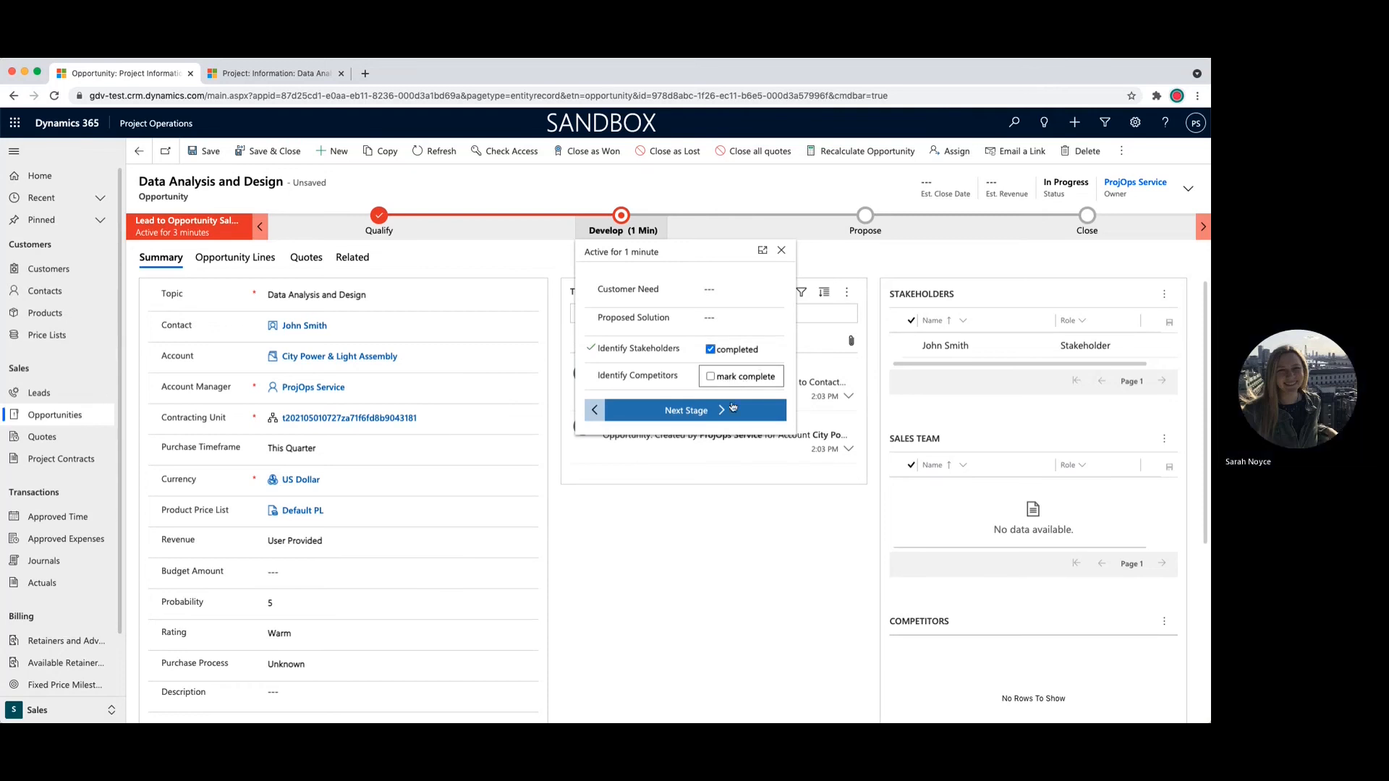
left_click(691, 410)
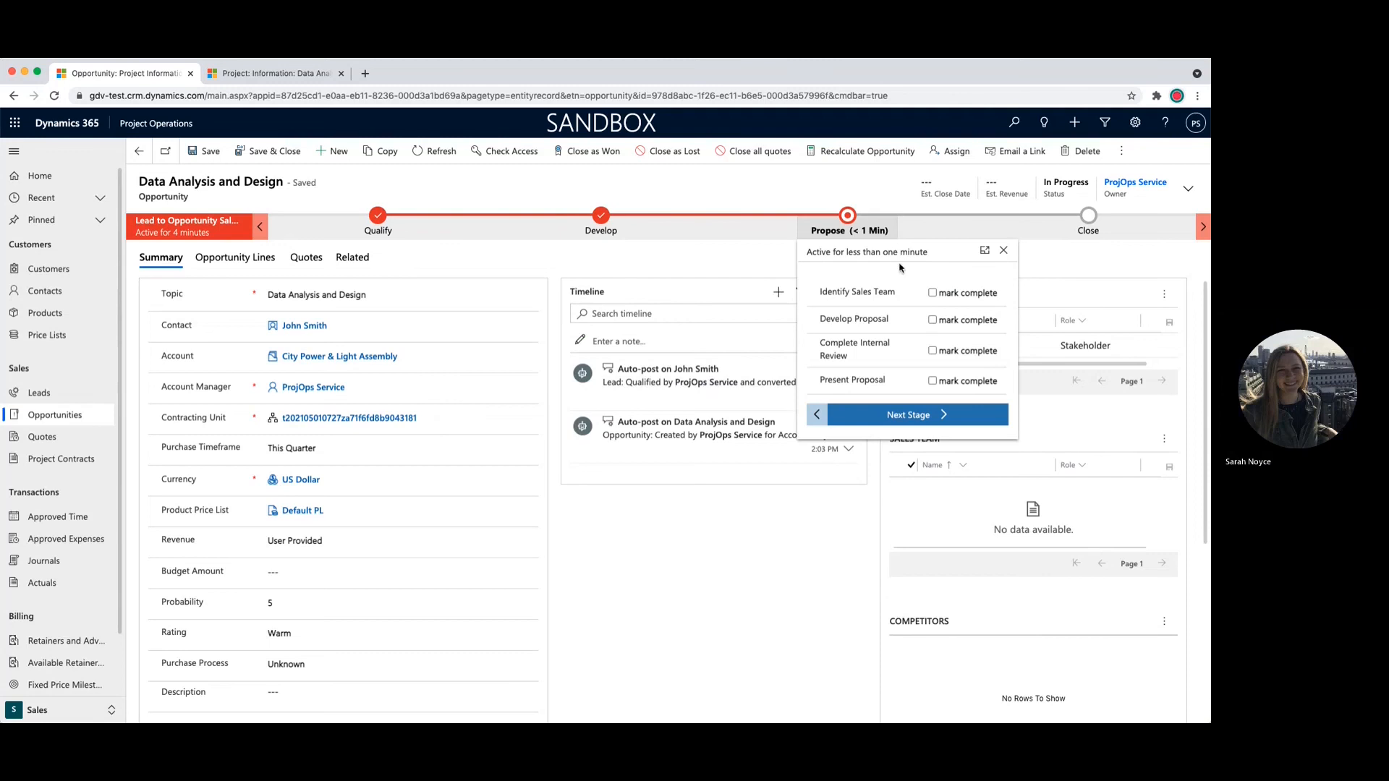
left_click(932, 294)
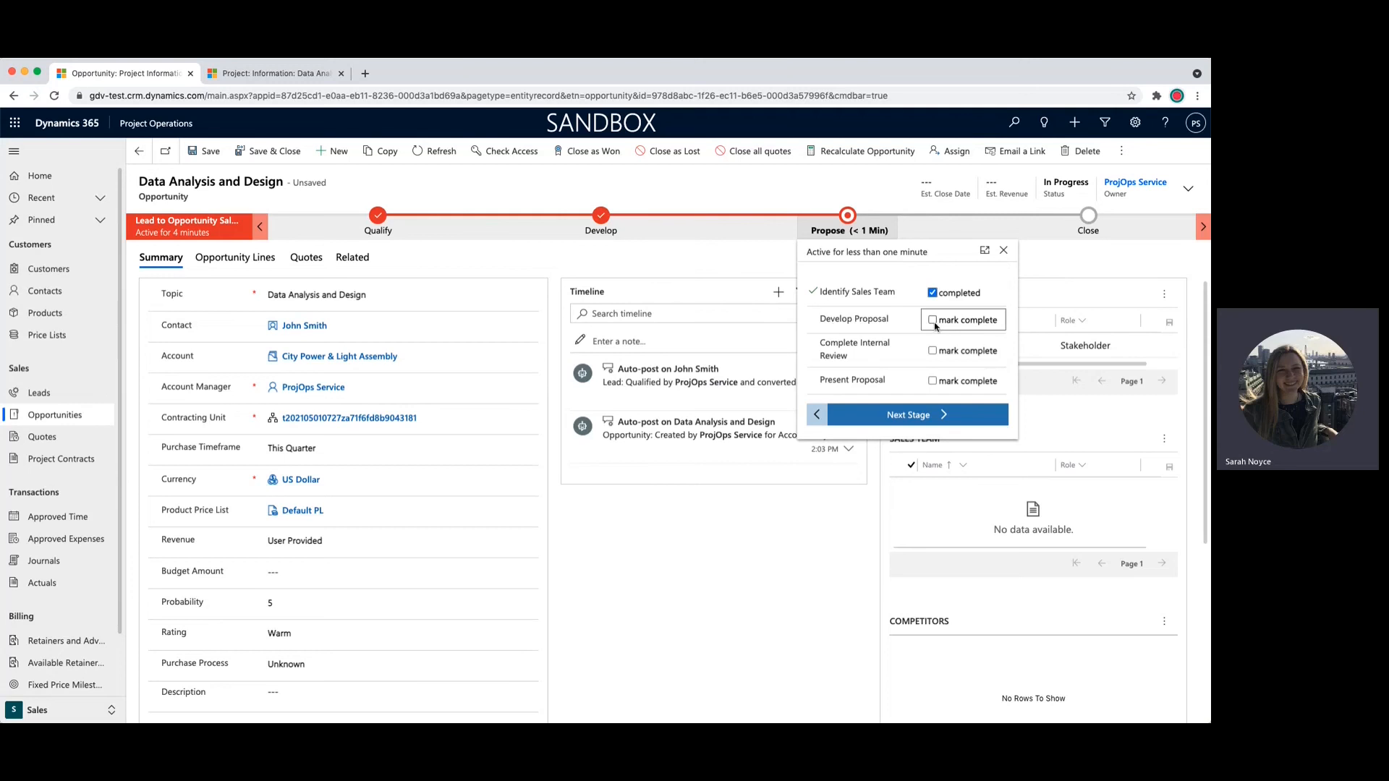
- Add a project-based opportunity line named Discovery with a customer budget of $20,000.00 and Fixed Price billing, saving and closing it
left_click(263, 266)
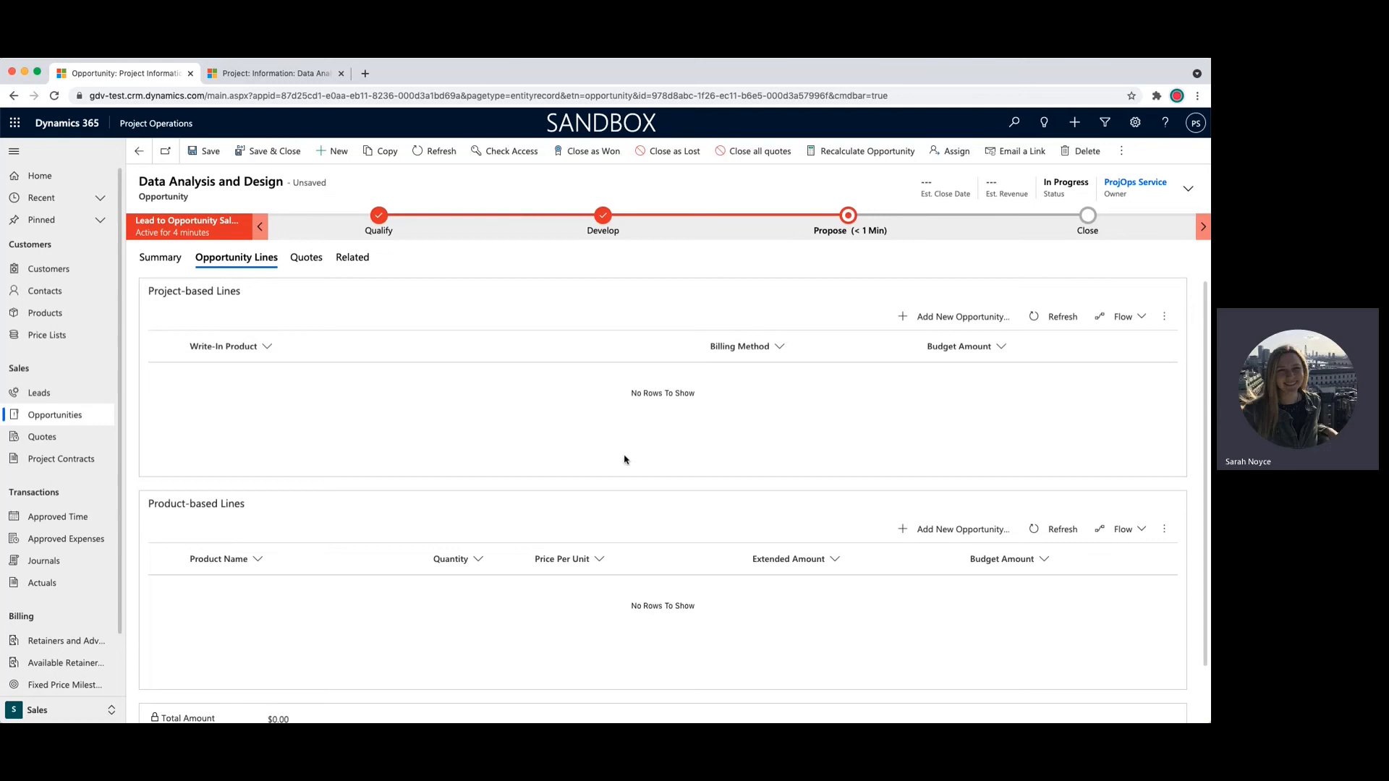
left_click(926, 317)
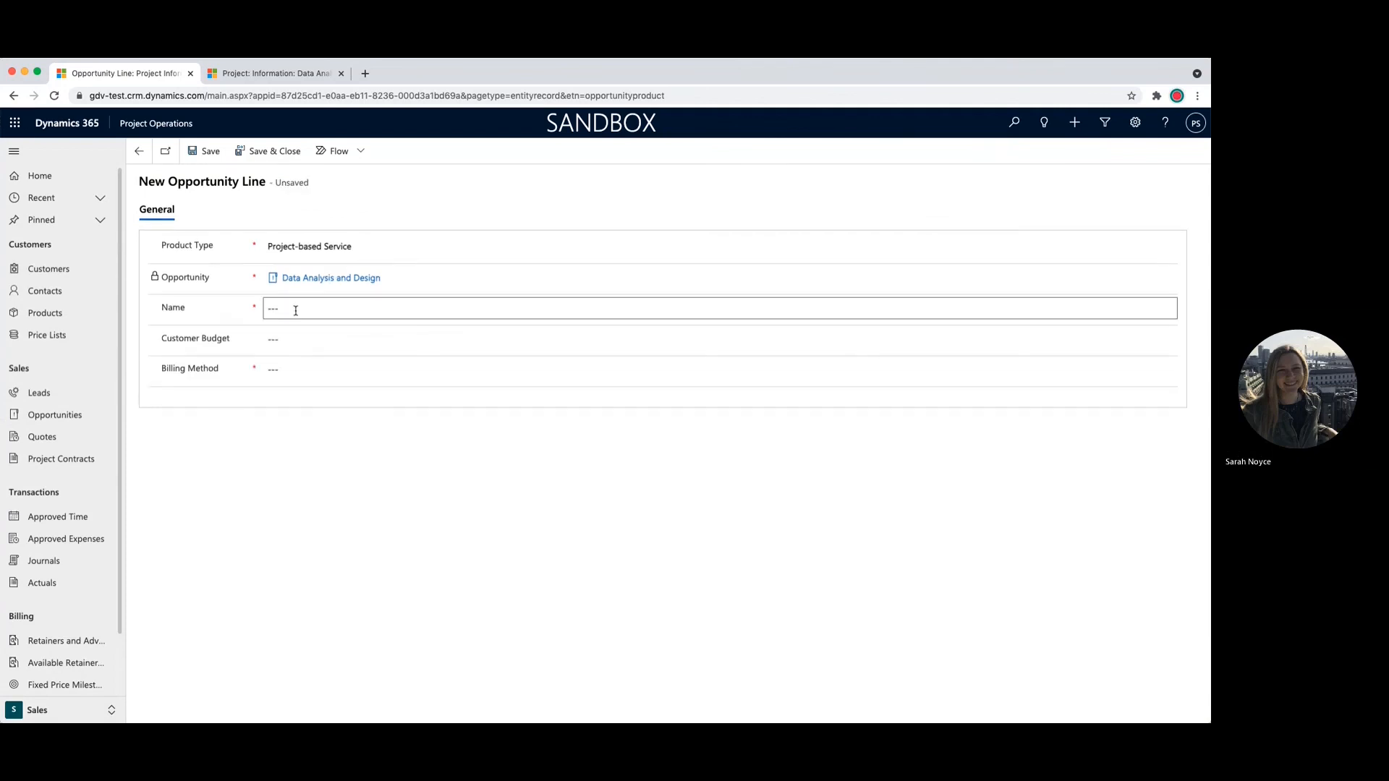
left_click(297, 310)
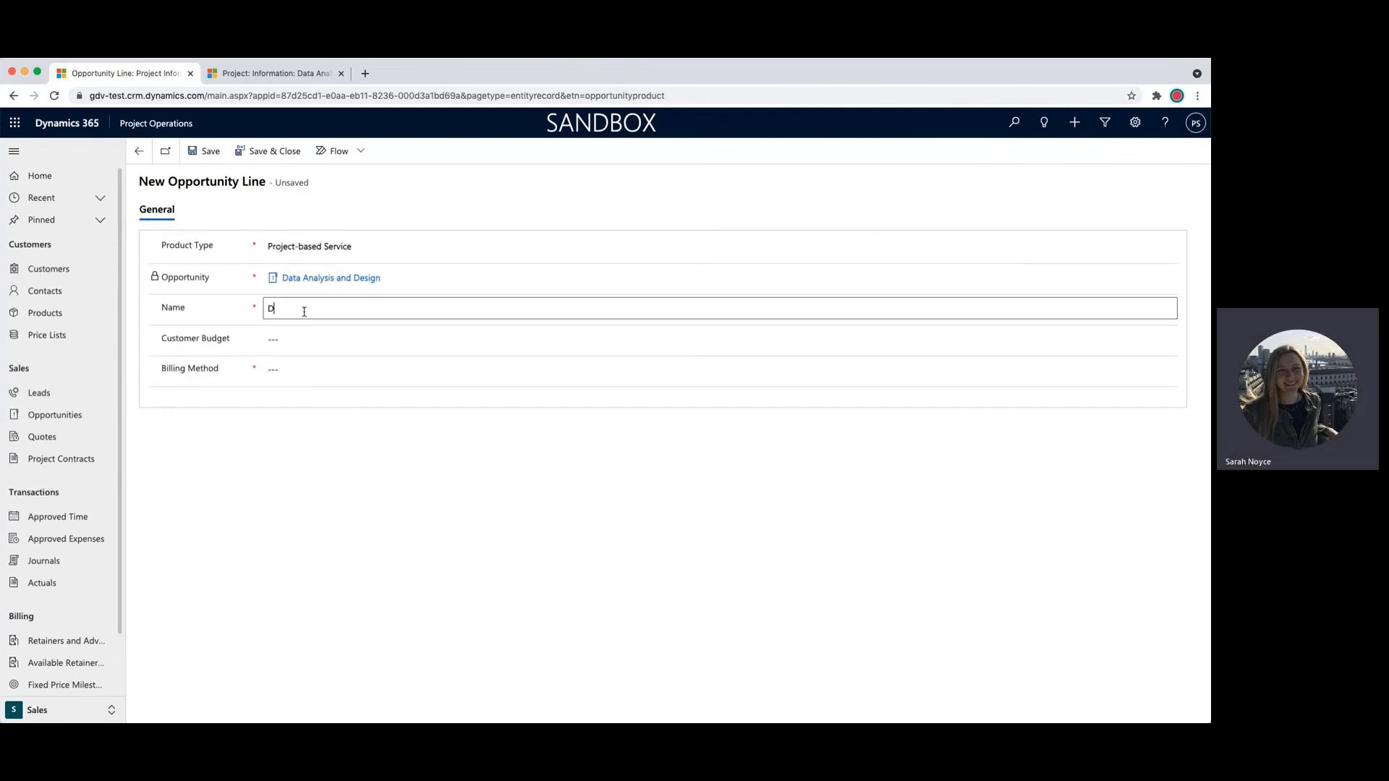
type("Discovery")
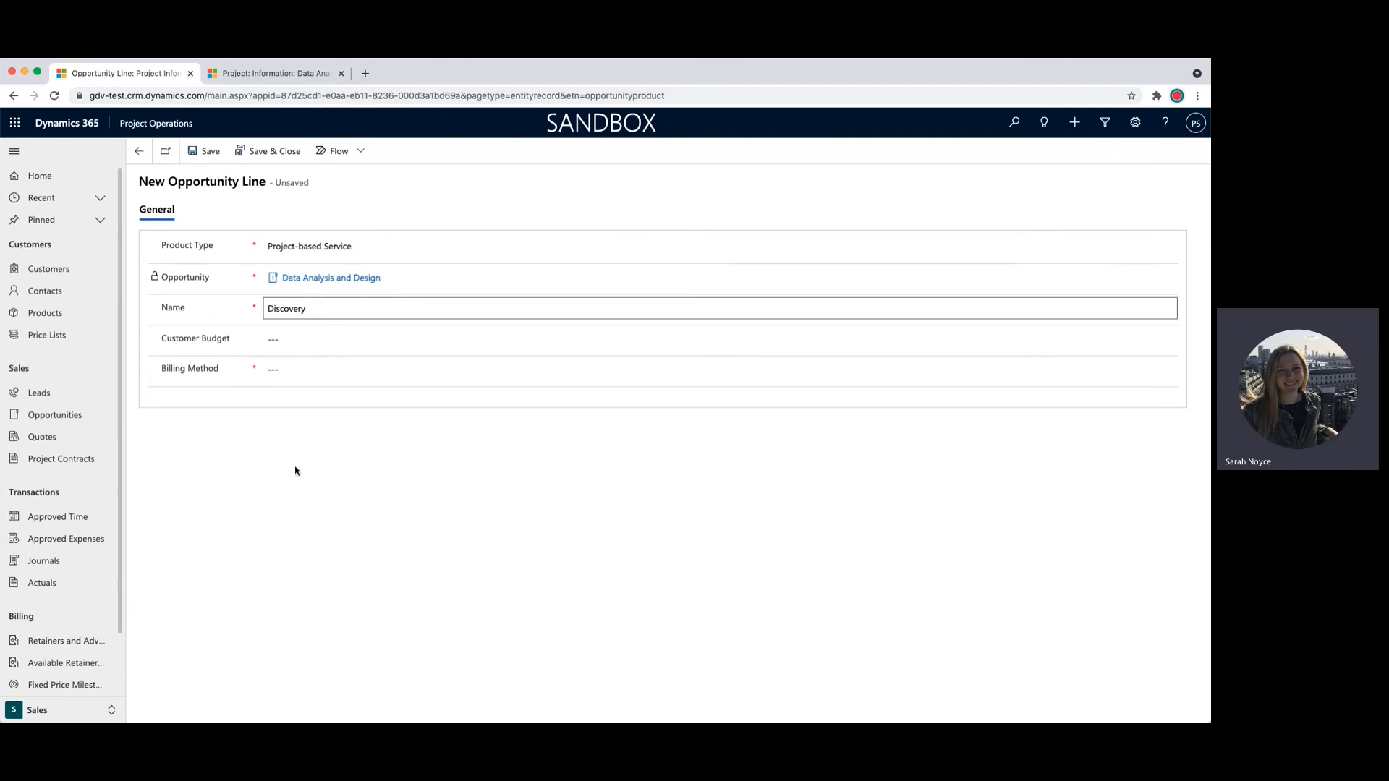
left_click(309, 348)
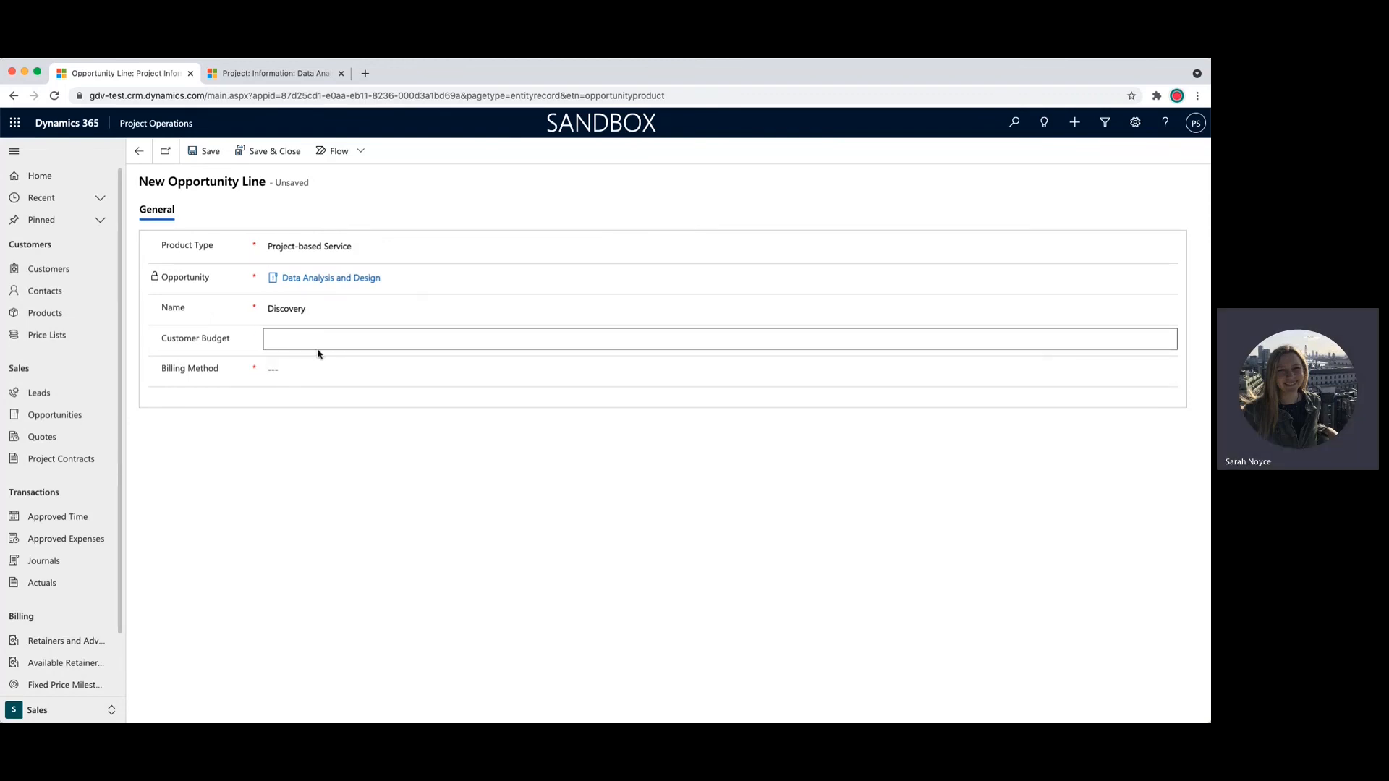
type("2000")
left_click(320, 382)
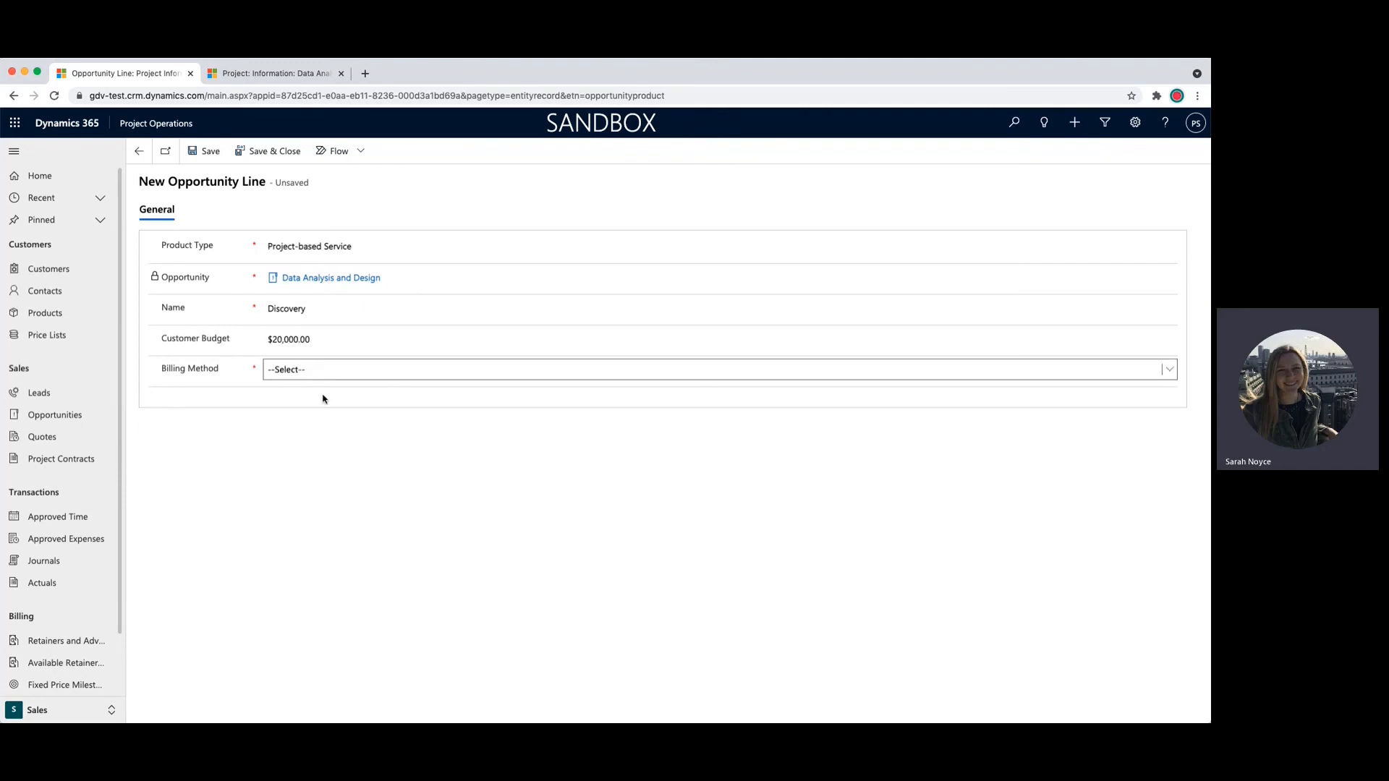
left_click(323, 398)
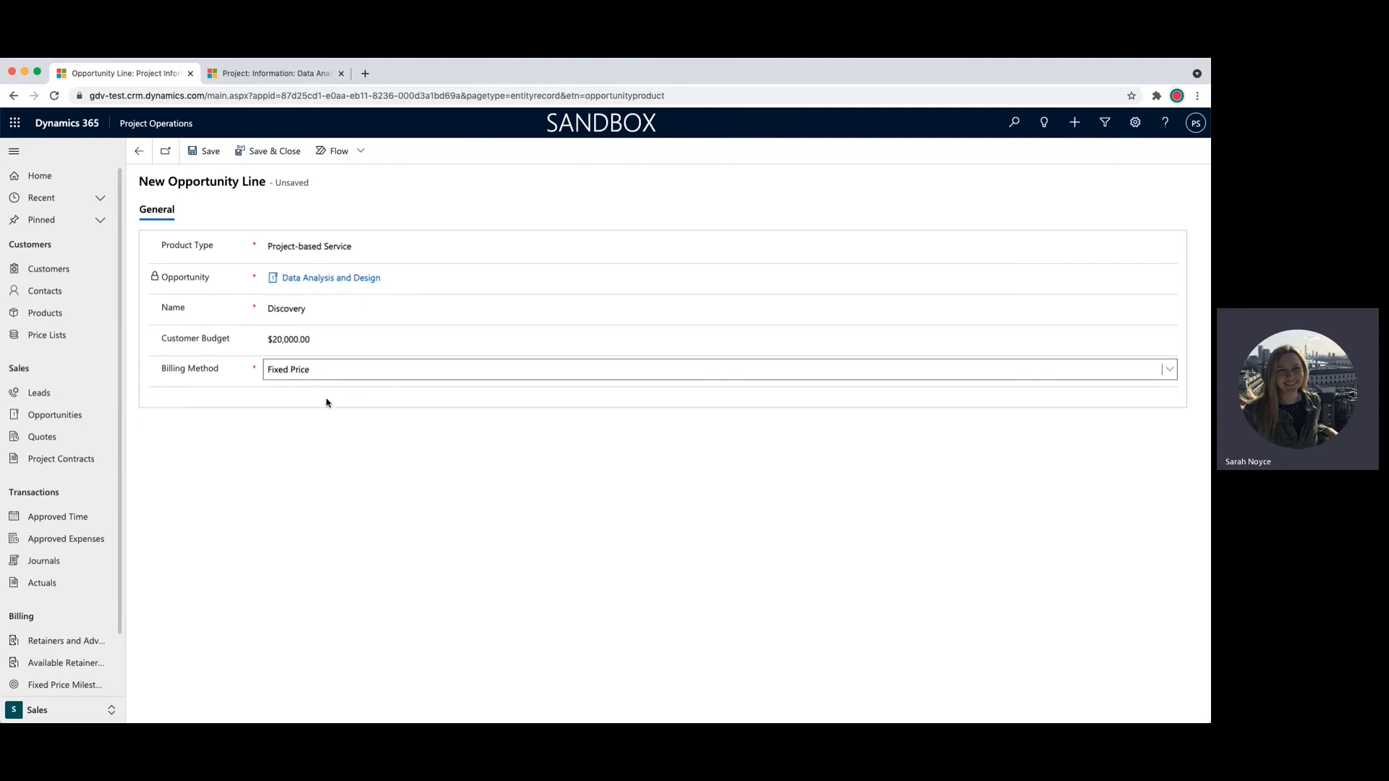
left_click(279, 153)
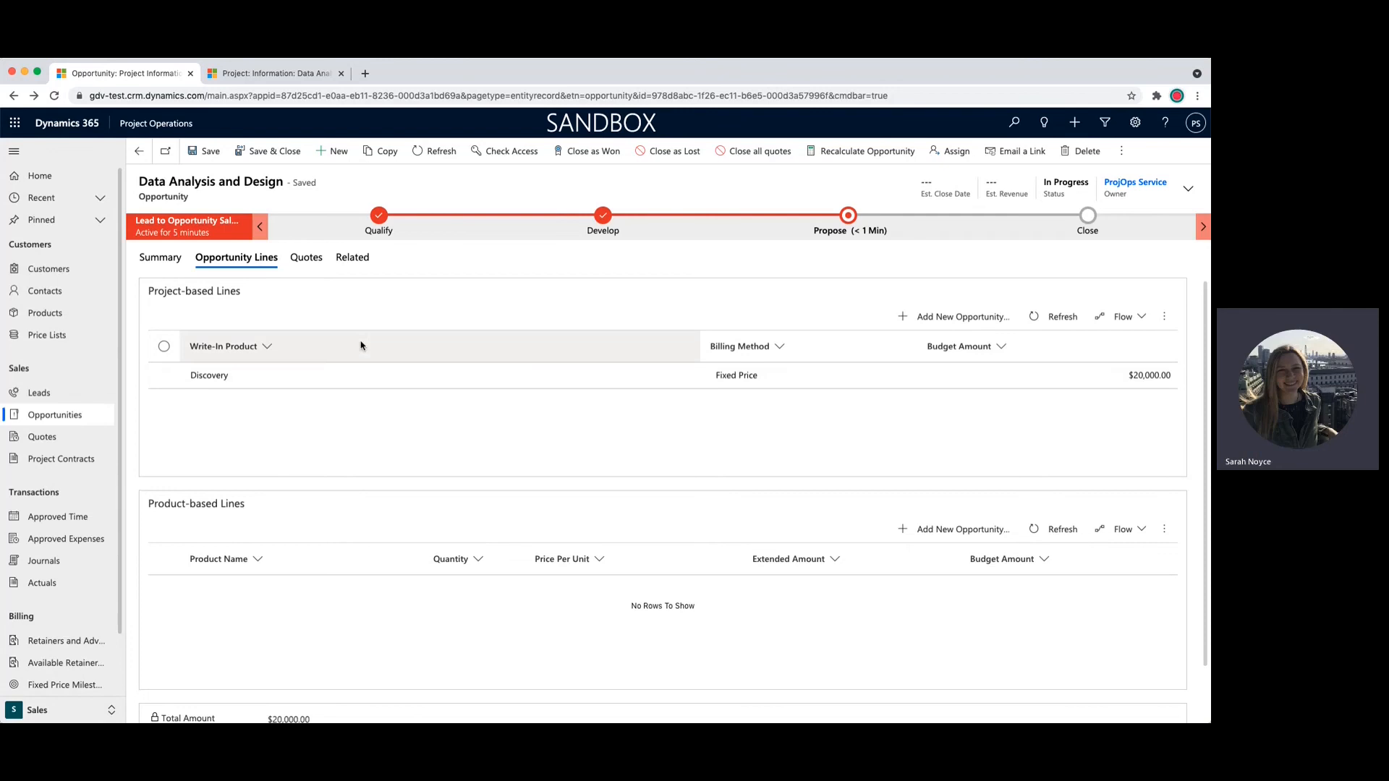
- Create a new quote from the opportunity and display its quote lines
left_click(314, 269)
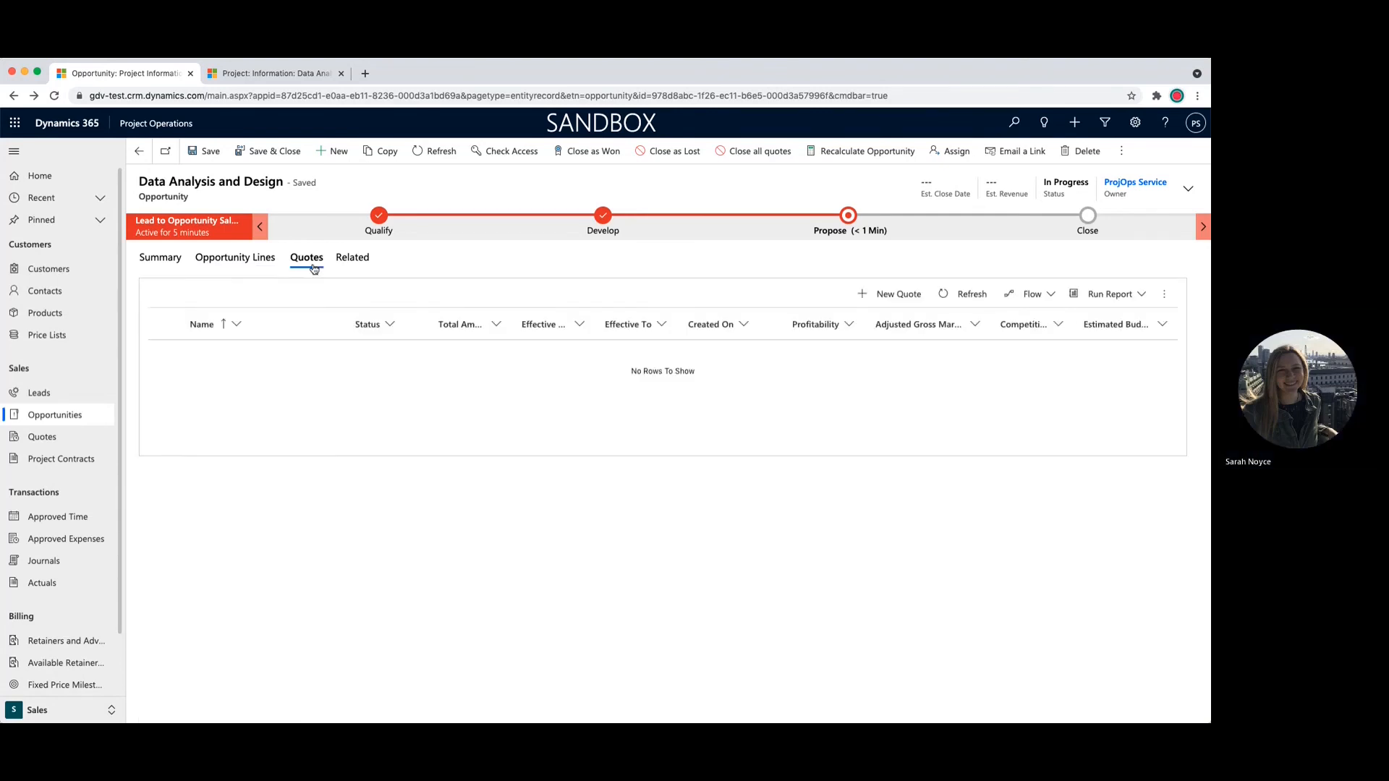
left_click(891, 304)
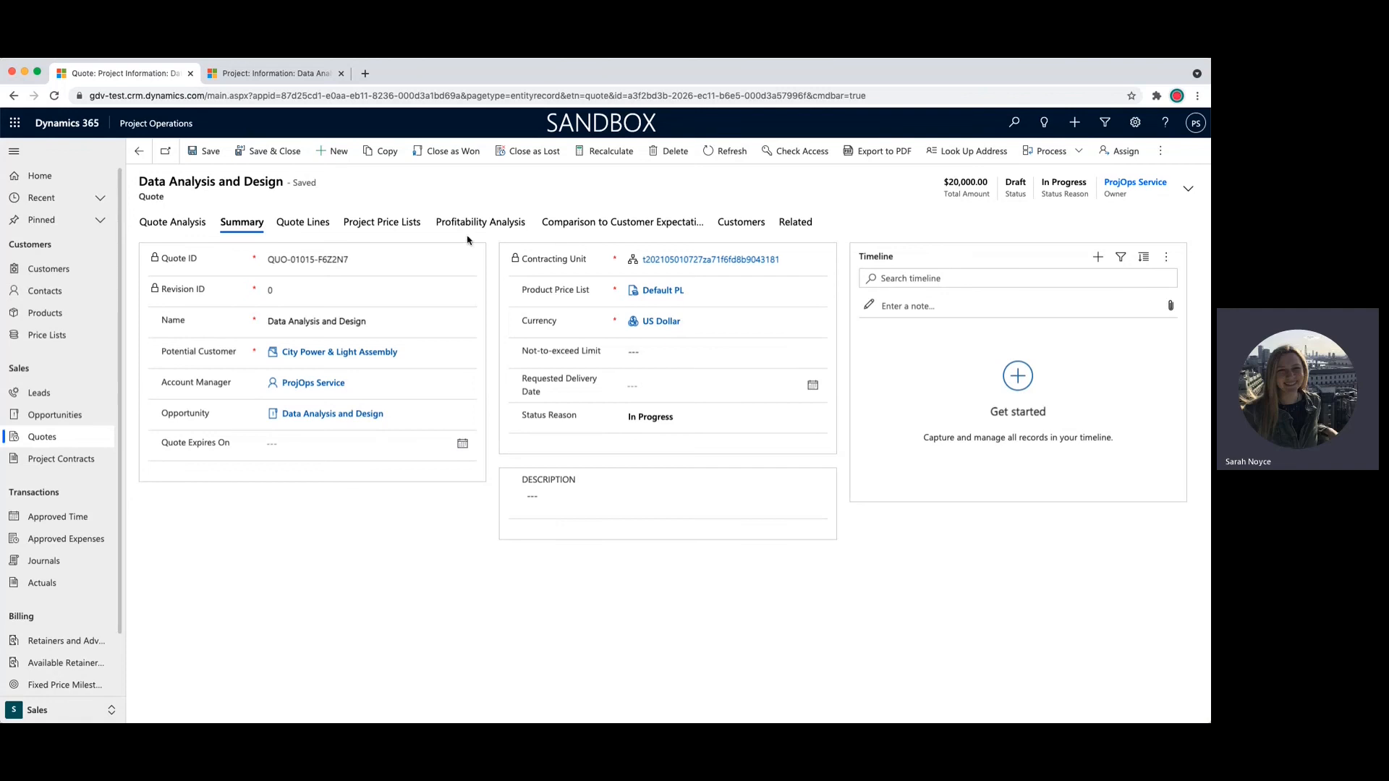
left_click(316, 225)
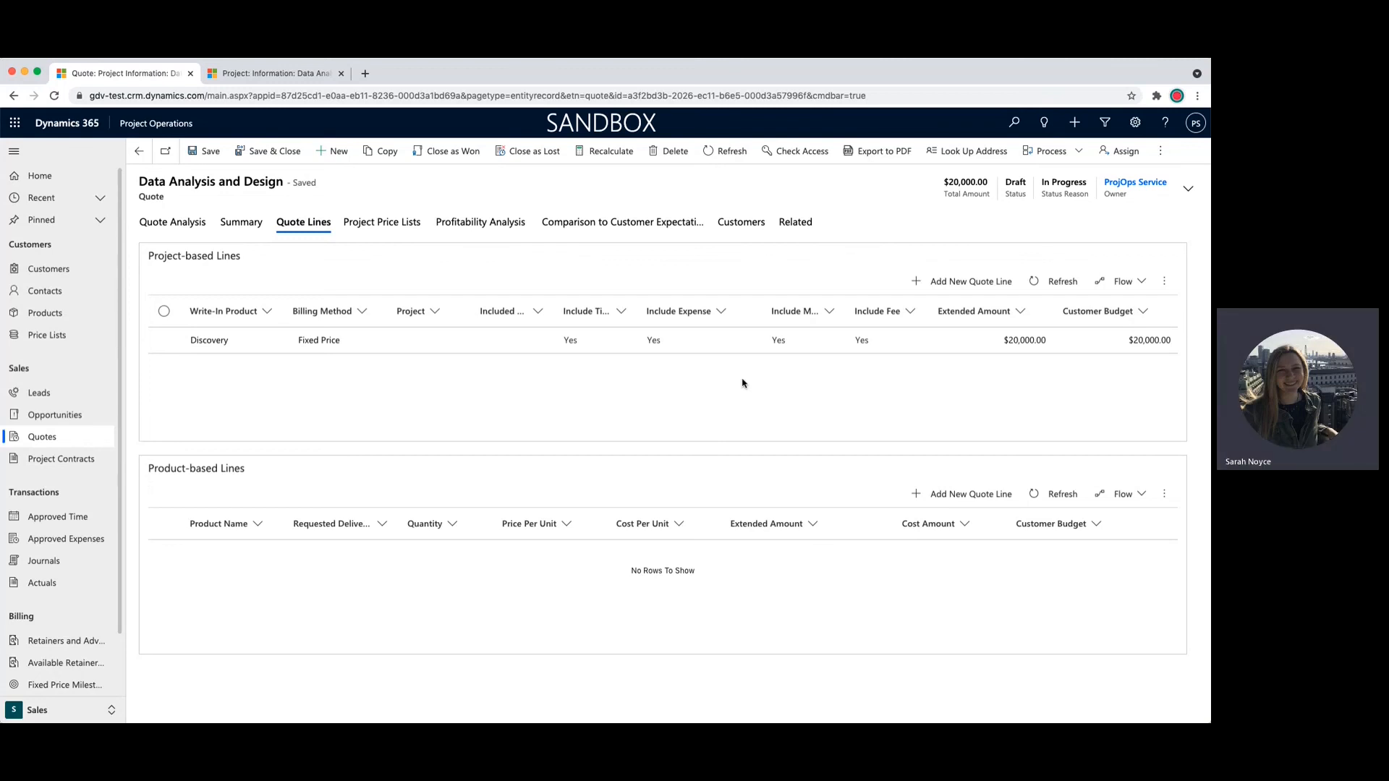
- Add a project-based quote line named Analysis with Fixed Price billing and a quoted amount of 15000, saving and closing it
left_click(960, 288)
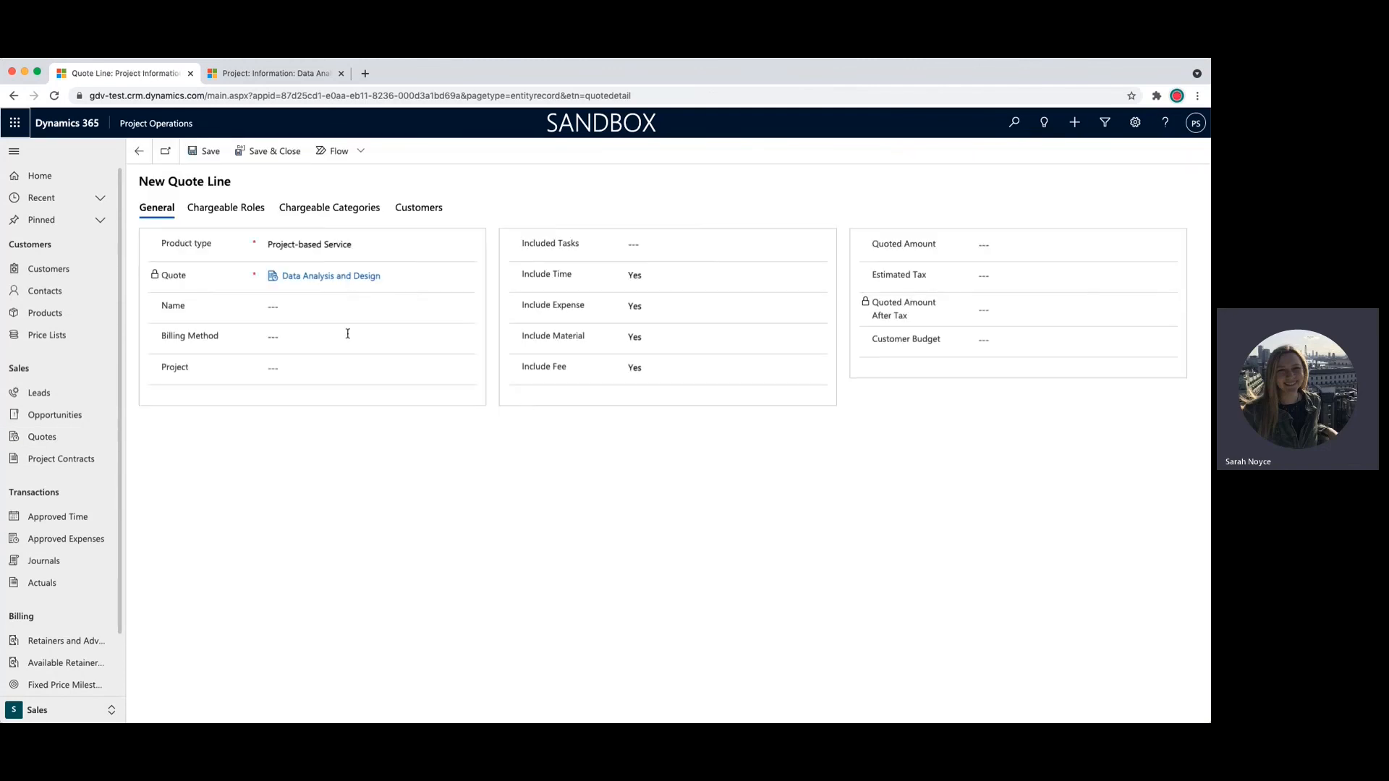
left_click(293, 309)
type("Analysis")
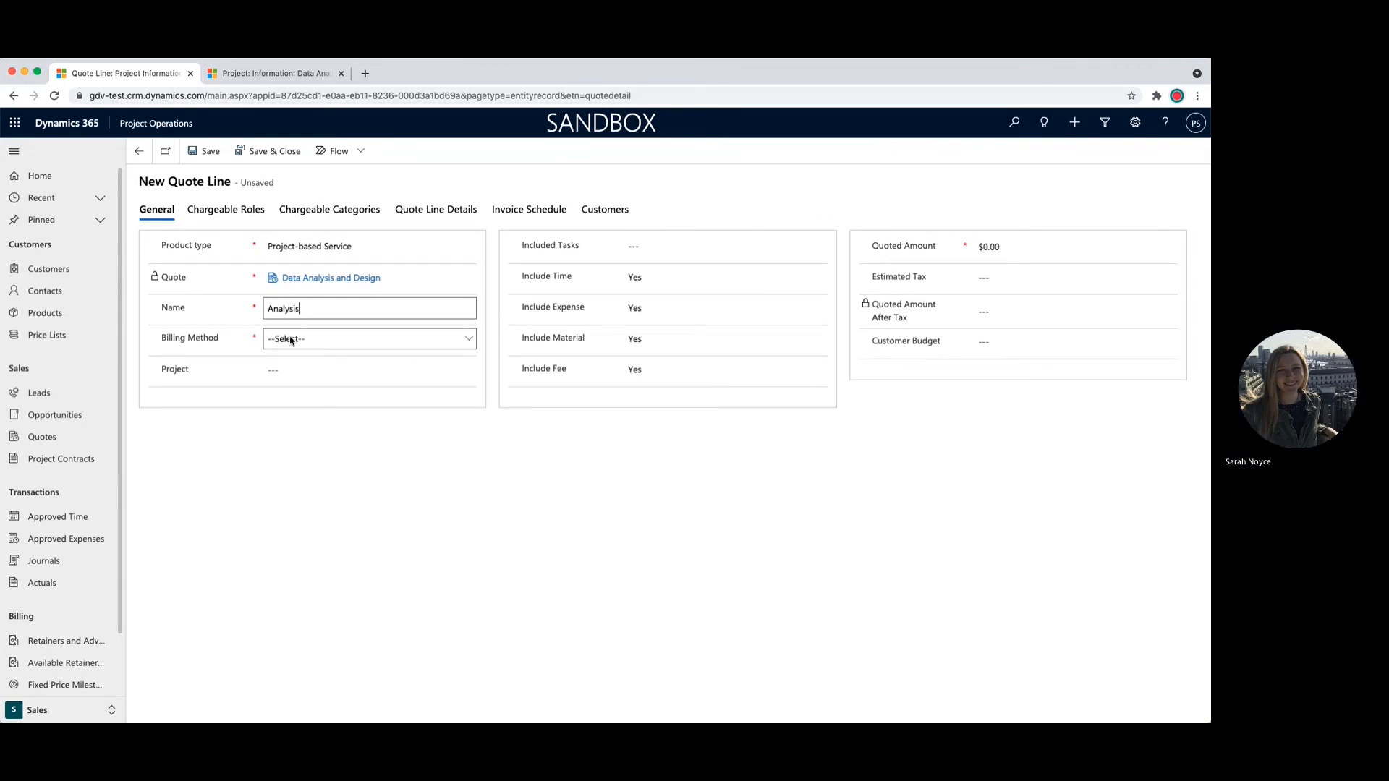
left_click(293, 339)
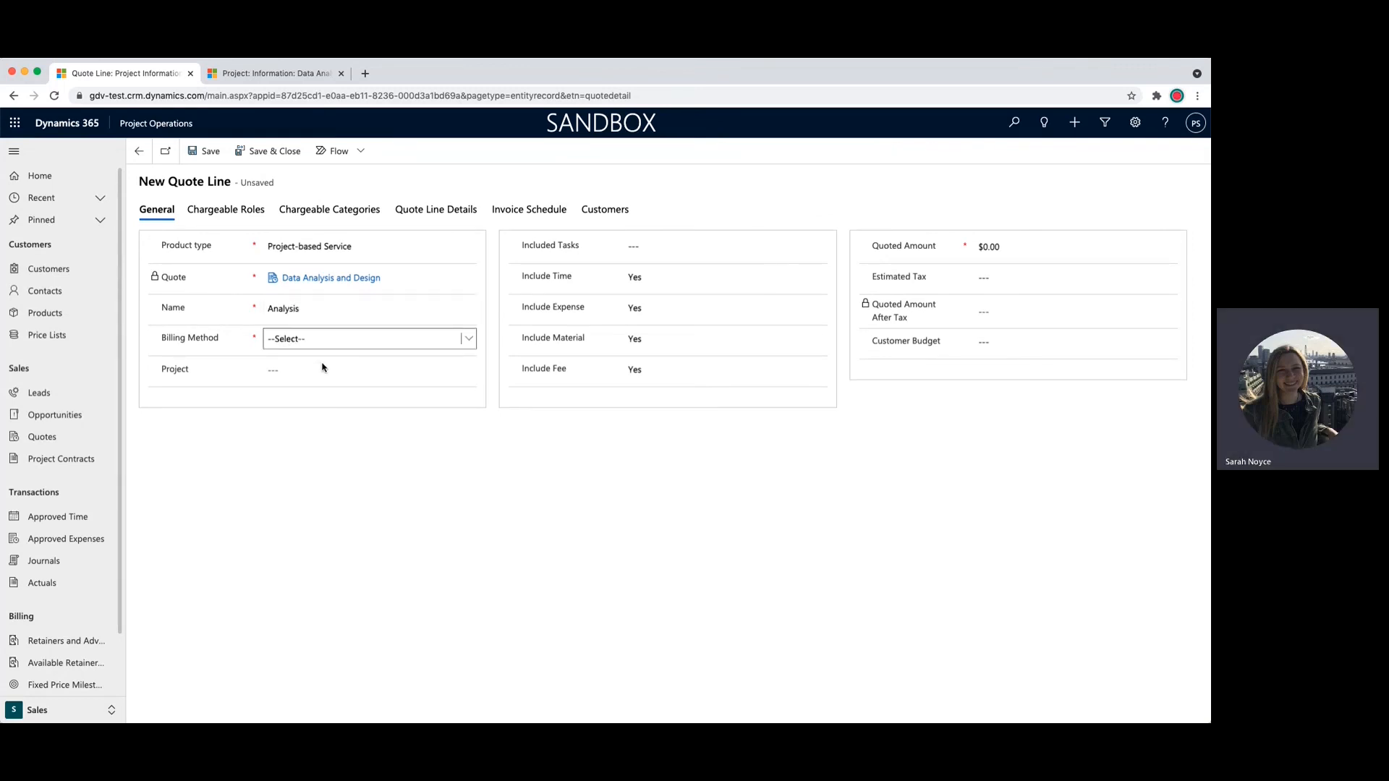
left_click(322, 367)
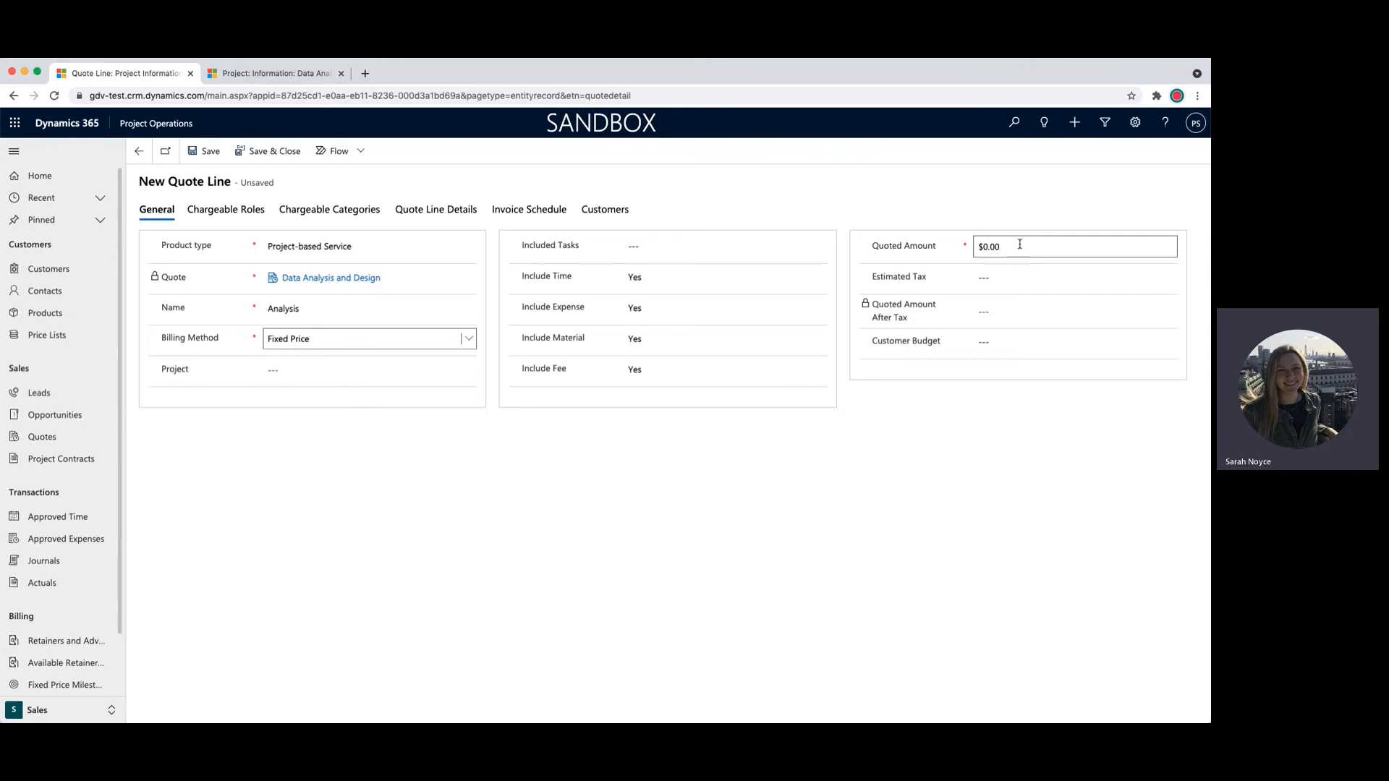
left_click_drag(1016, 247, 975, 247)
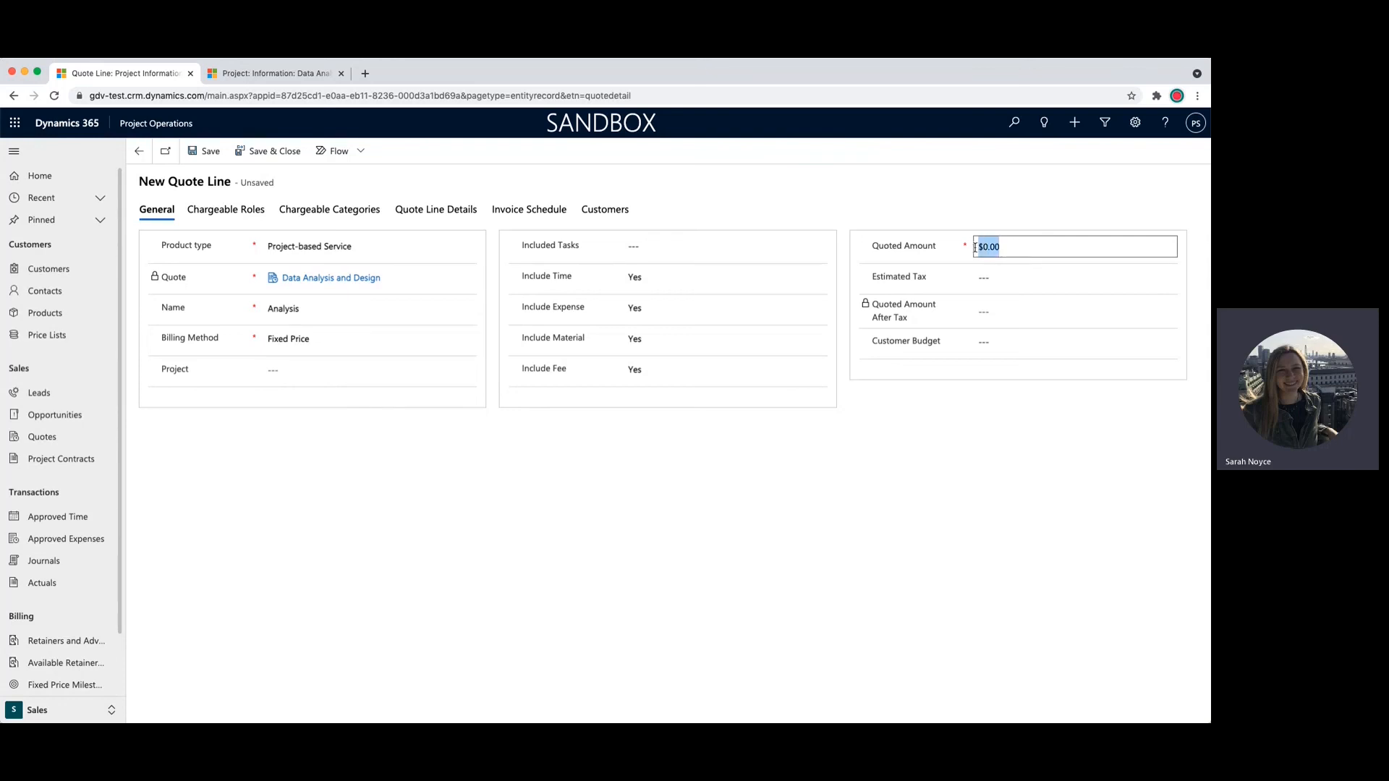
type("15000")
left_click(276, 157)
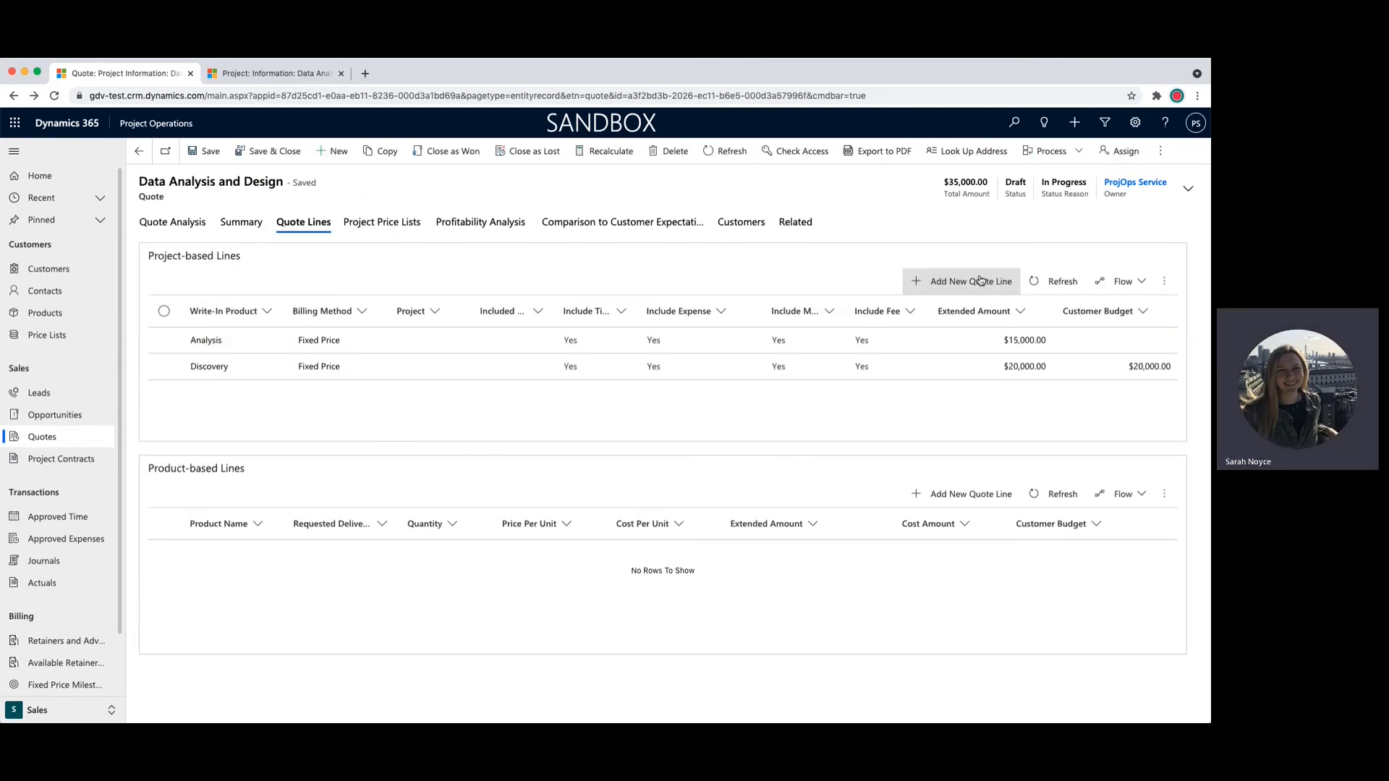
- Add another project-based quote line named Build with Fixed Price billing, saving and closing it
left_click(956, 281)
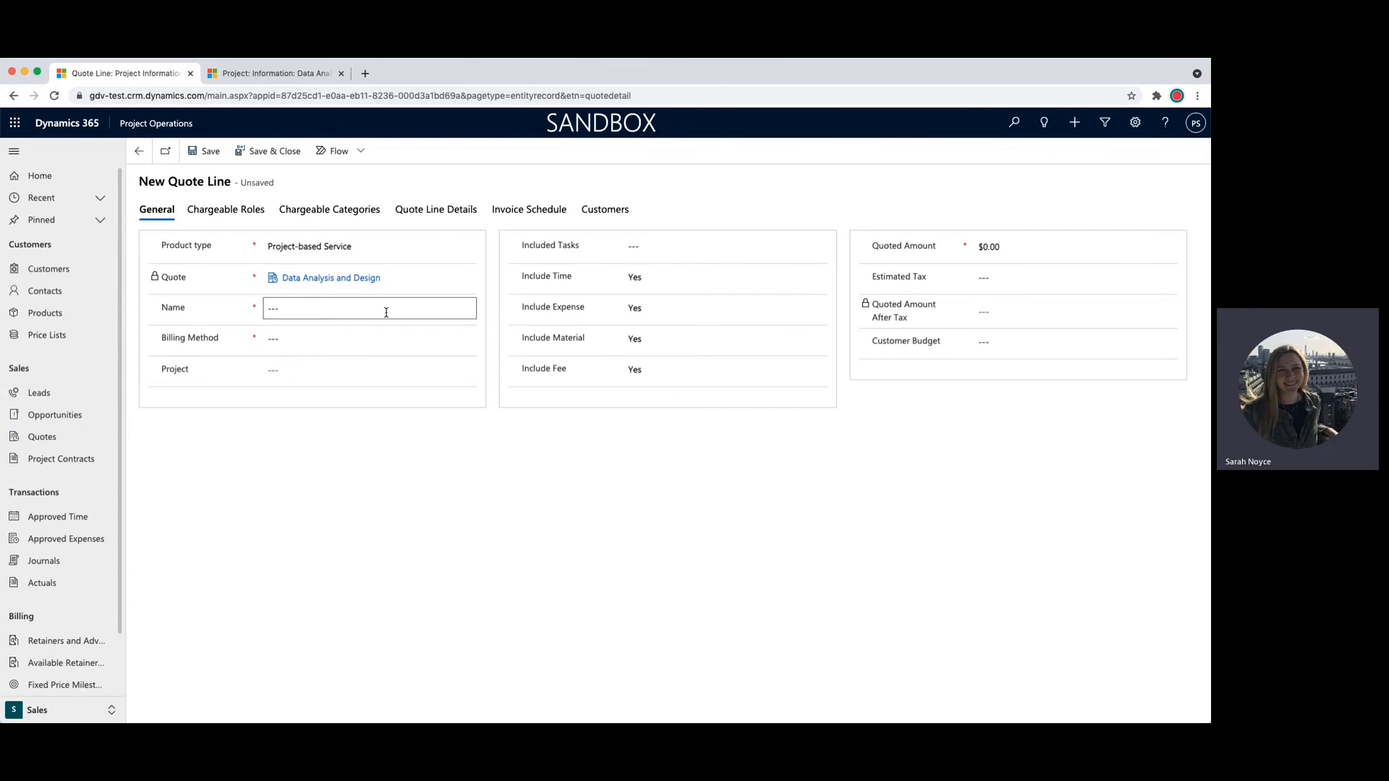
type("Build")
key("Tab")
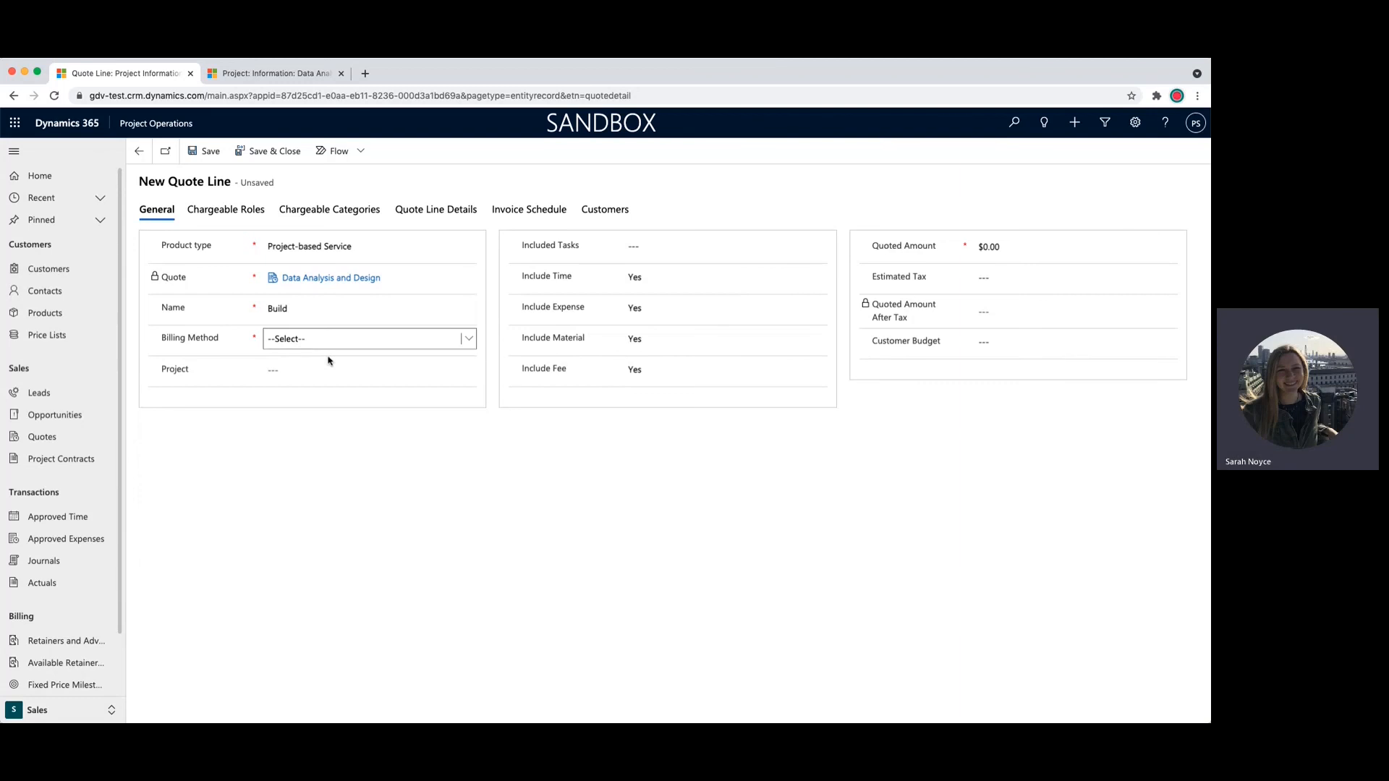
key("f")
left_click(273, 152)
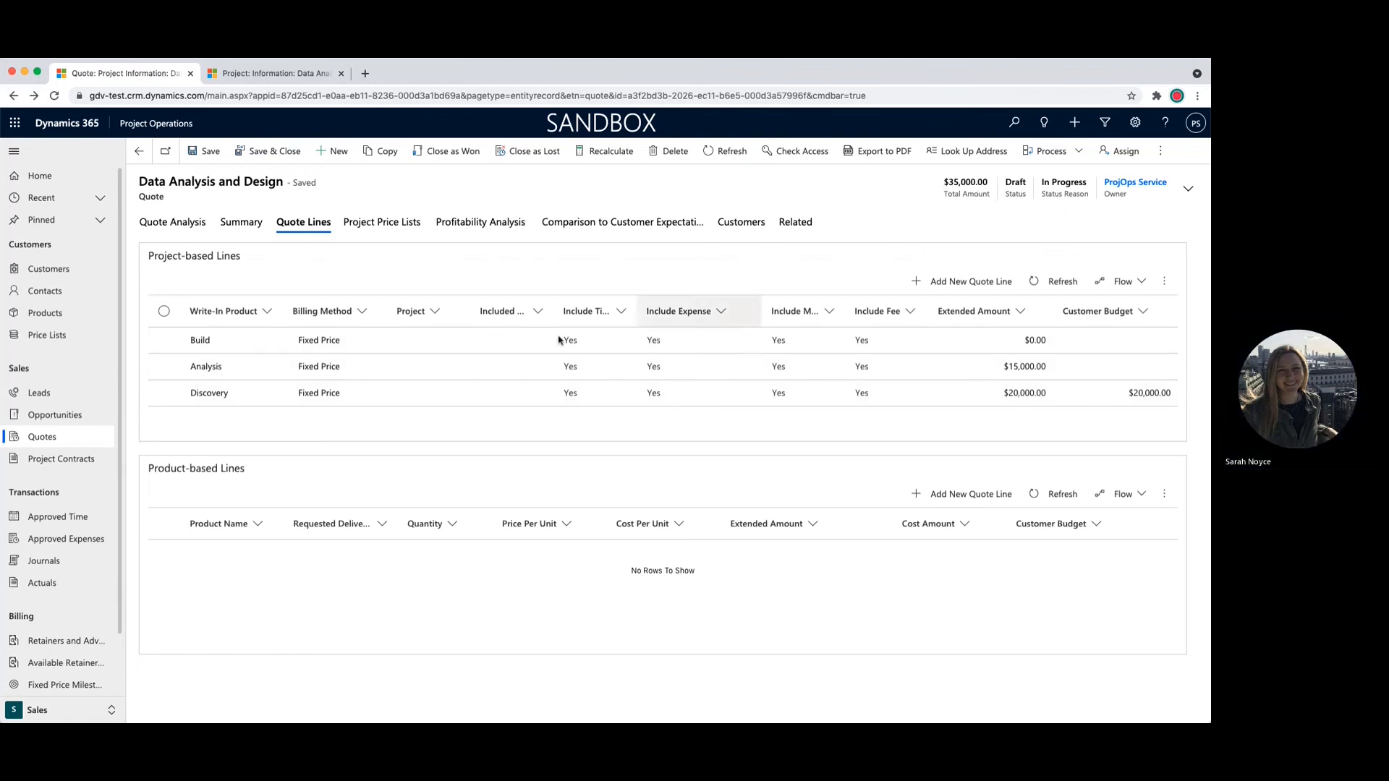
- Open the Discovery quote line and review its chargeable roles and chargeable categories
double_click(382, 397)
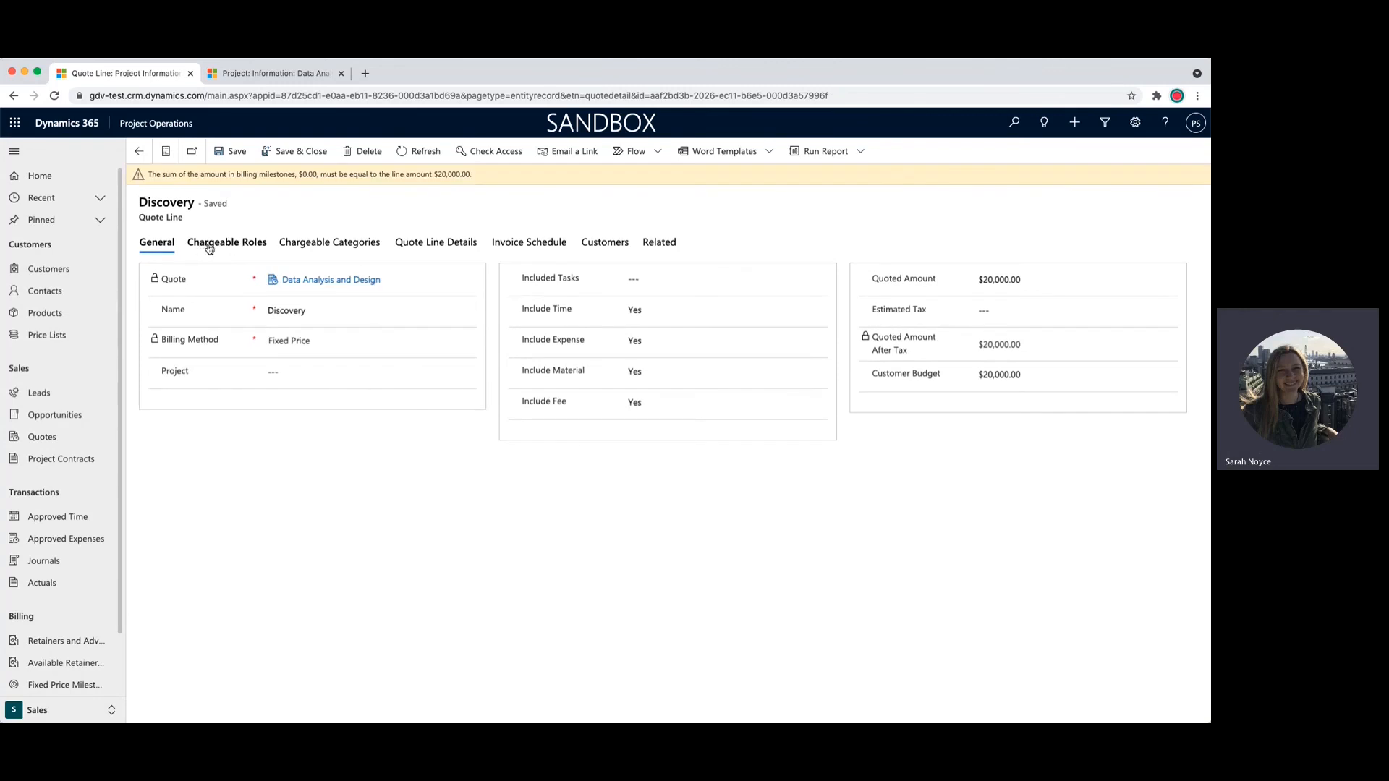
left_click(209, 249)
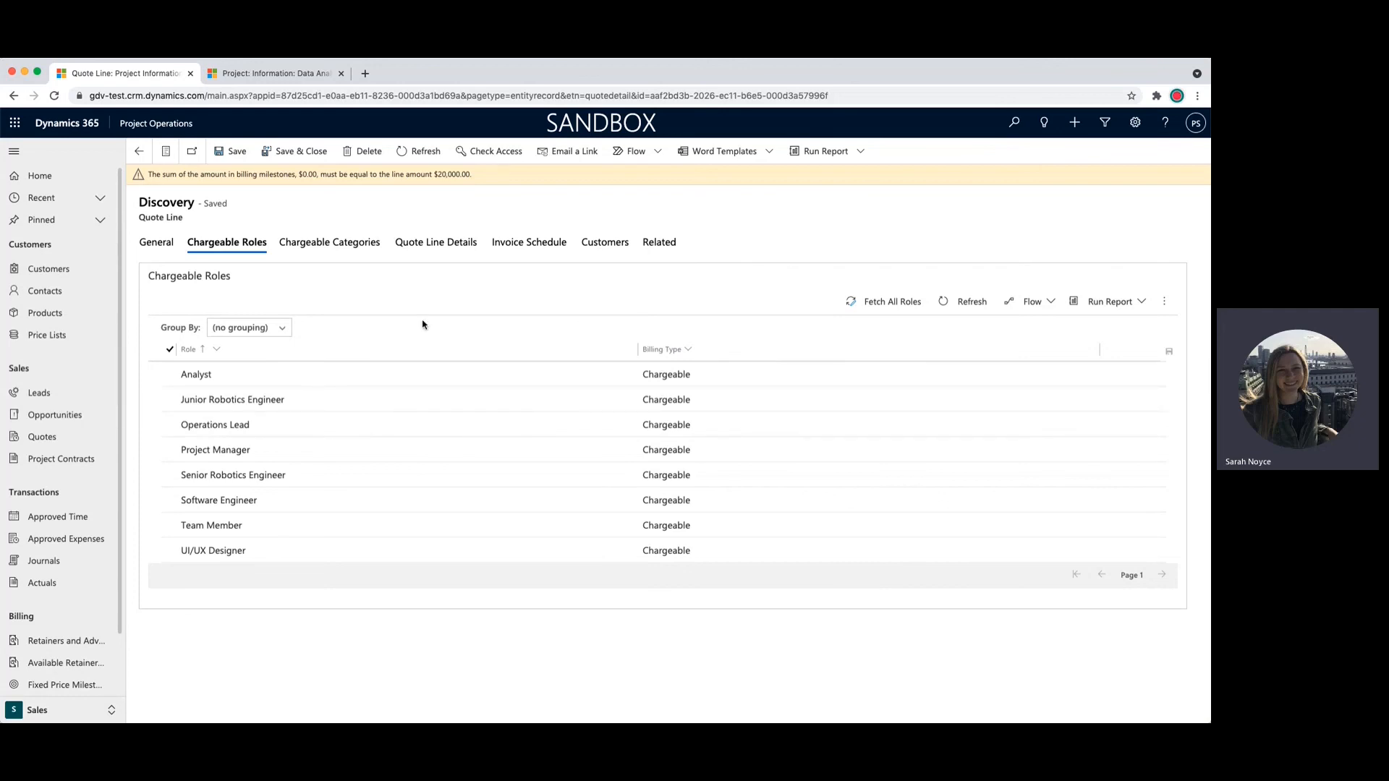
left_click(322, 246)
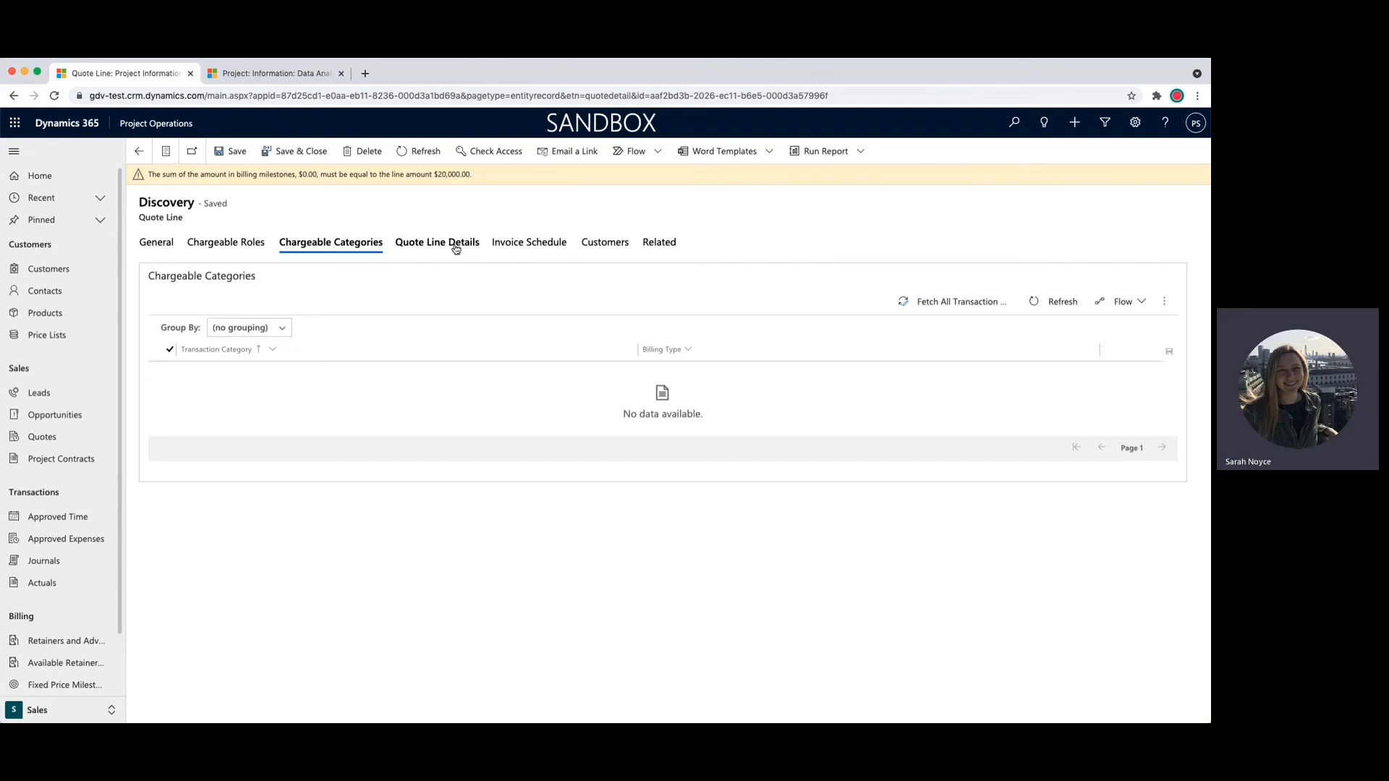
- Examine the Discovery line's invoice schedule, checking the Invoice Frequency choices and the Billing Start Date calendar without setting either
left_click(540, 243)
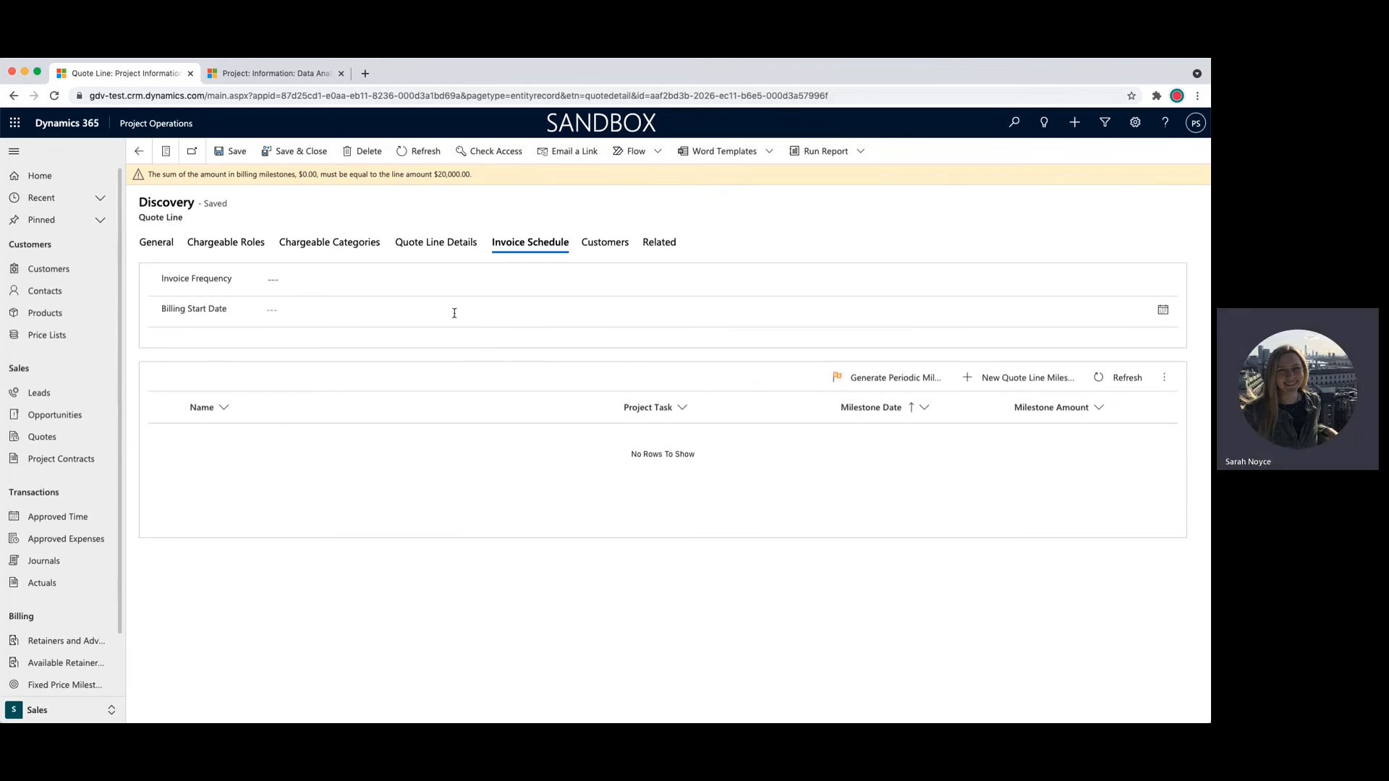
left_click(293, 280)
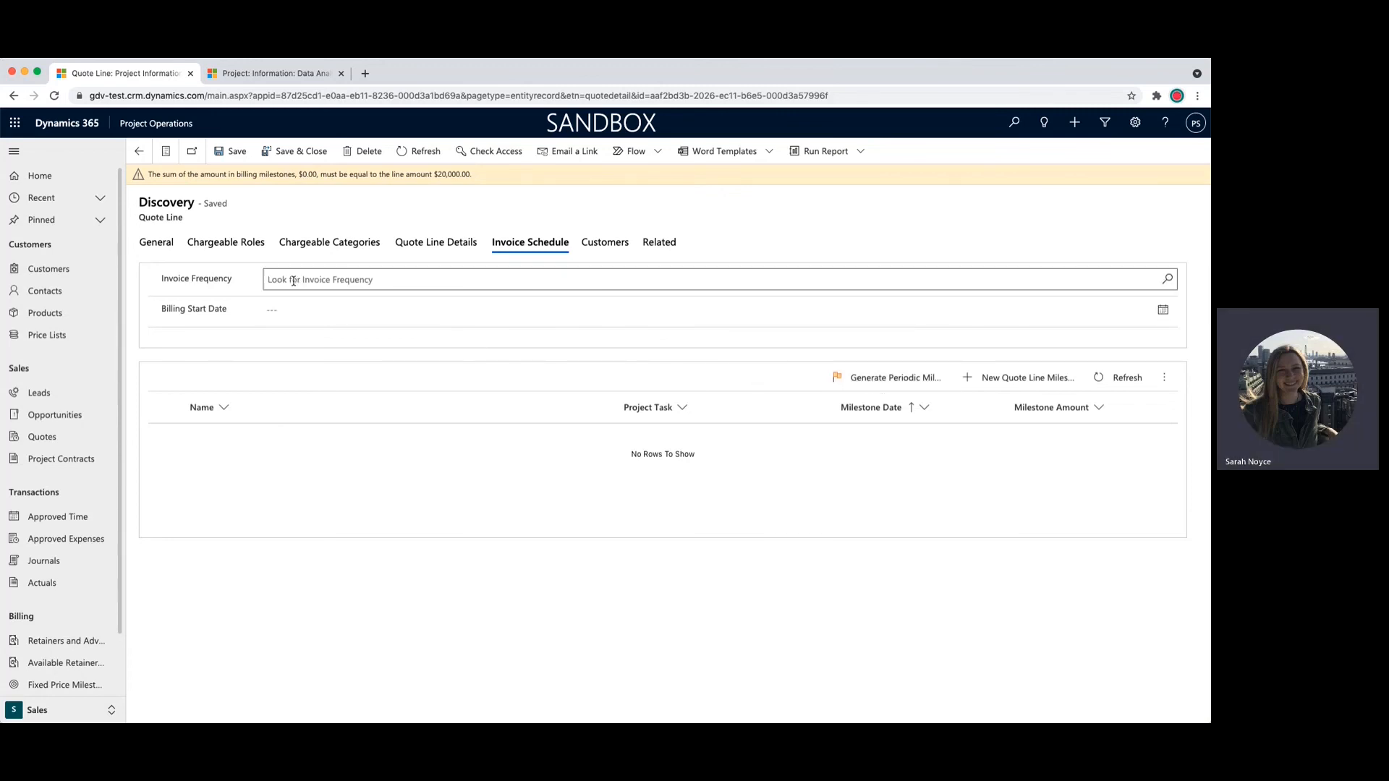
left_click(402, 285)
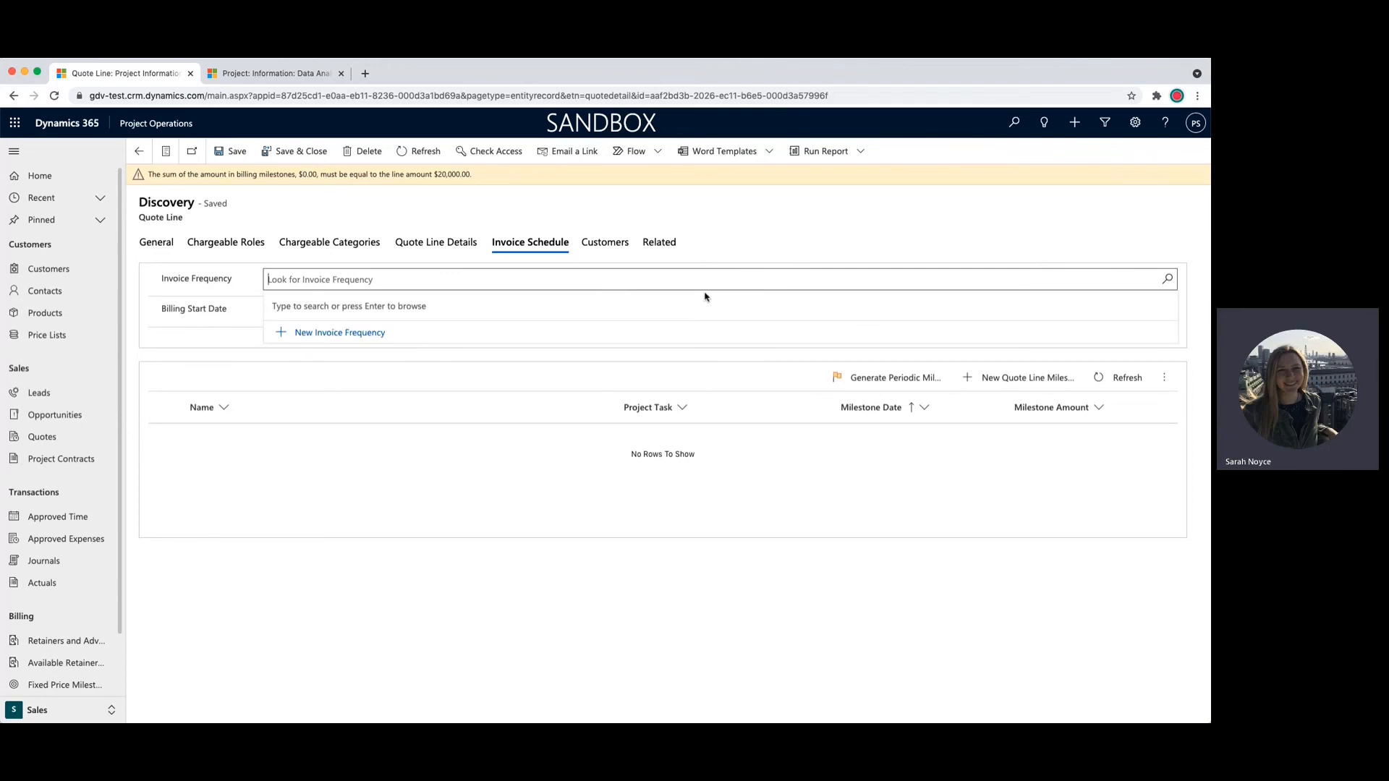
key("Return")
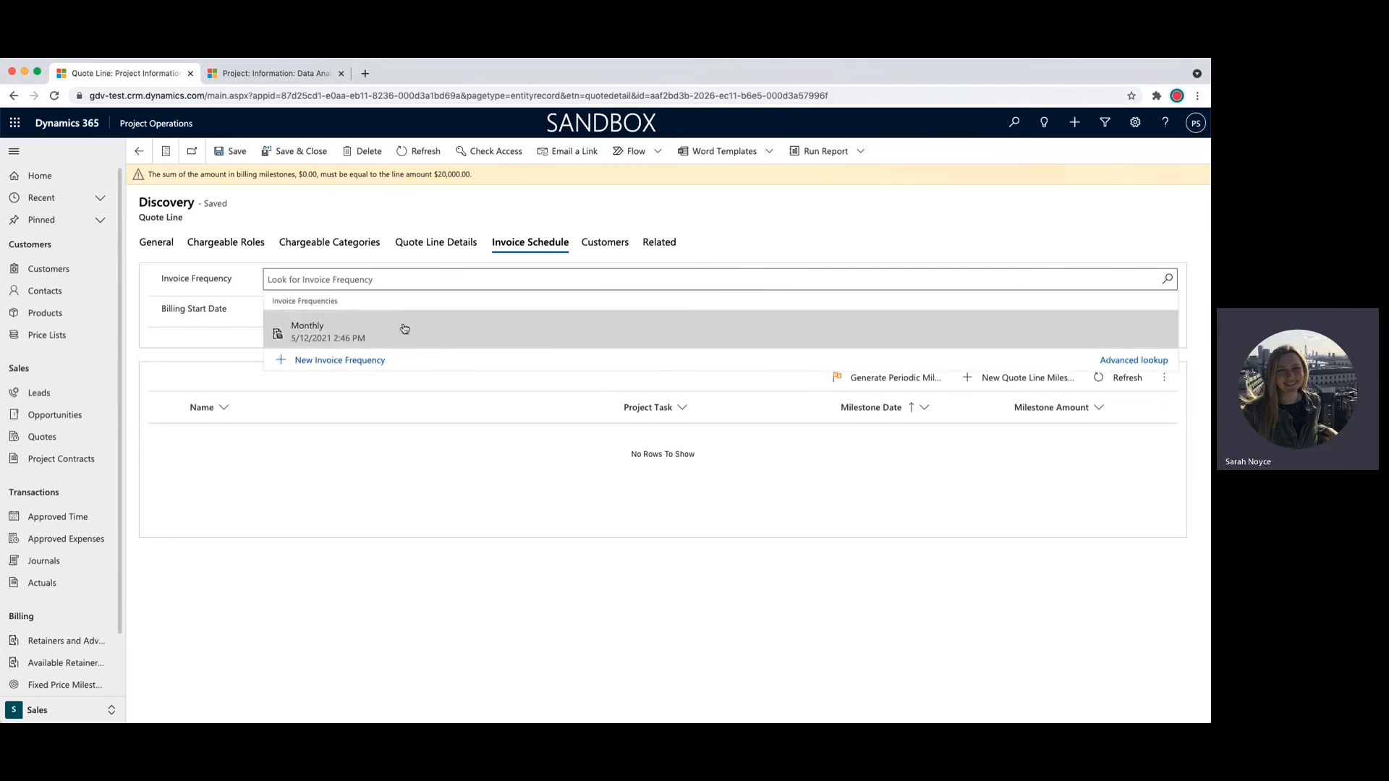
left_click(213, 338)
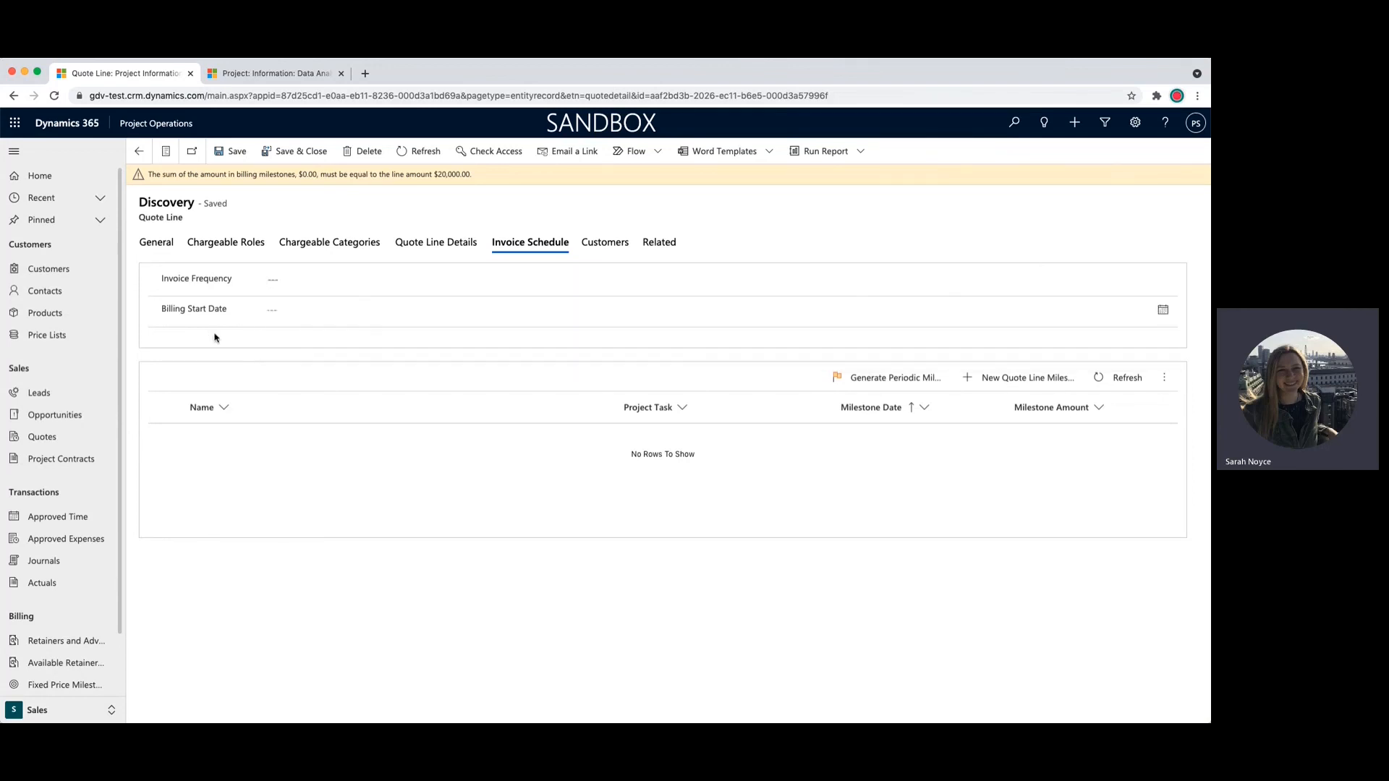
left_click(303, 314)
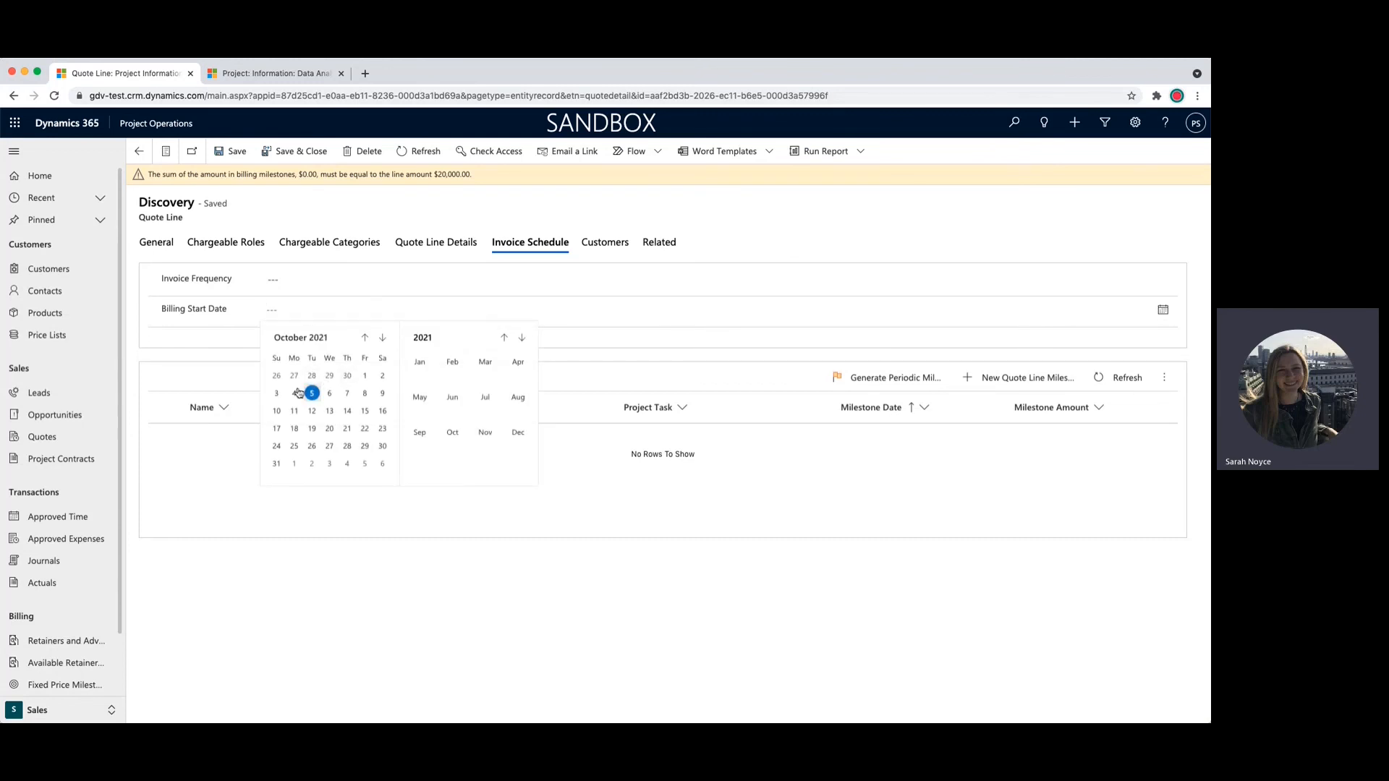
left_click(253, 344)
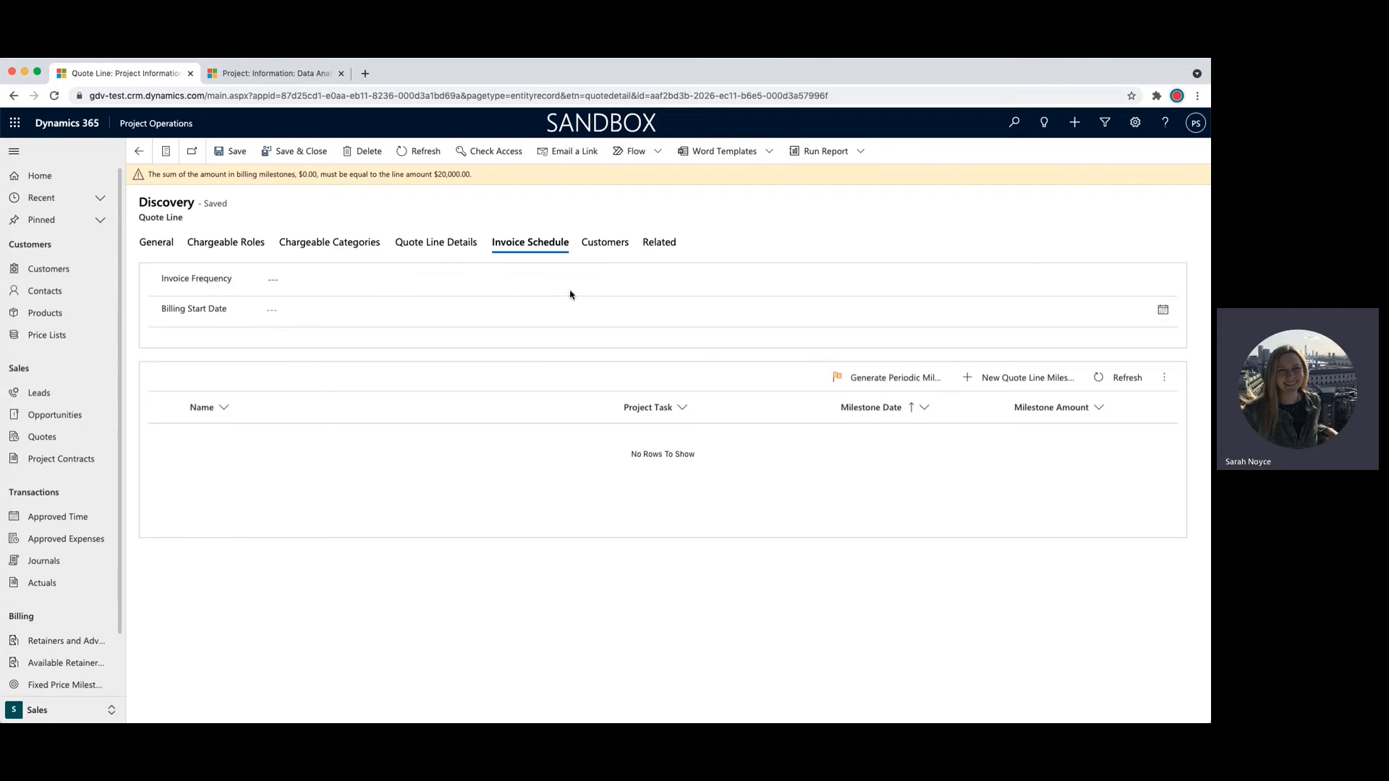
- Check the Discovery line's customer billing split and the Project field in its general details
left_click(610, 248)
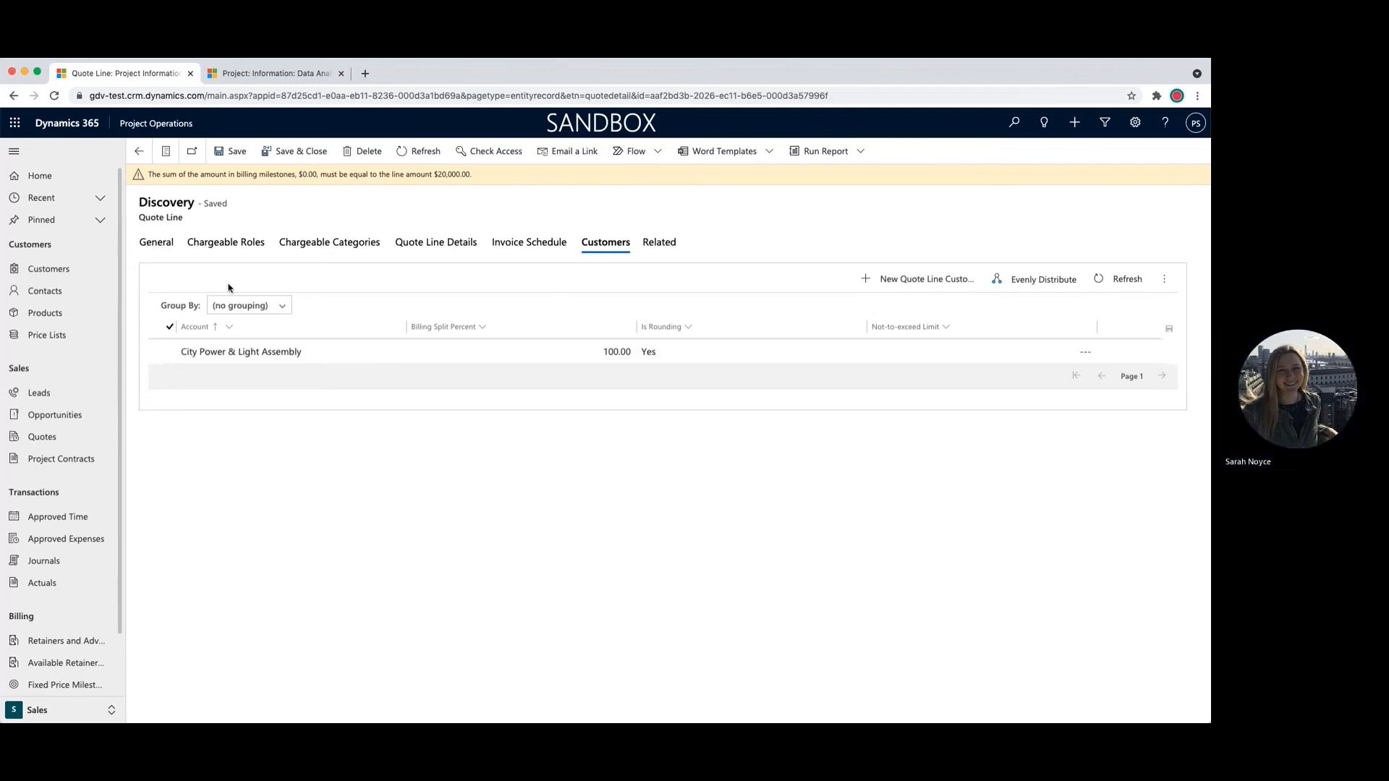
left_click(157, 246)
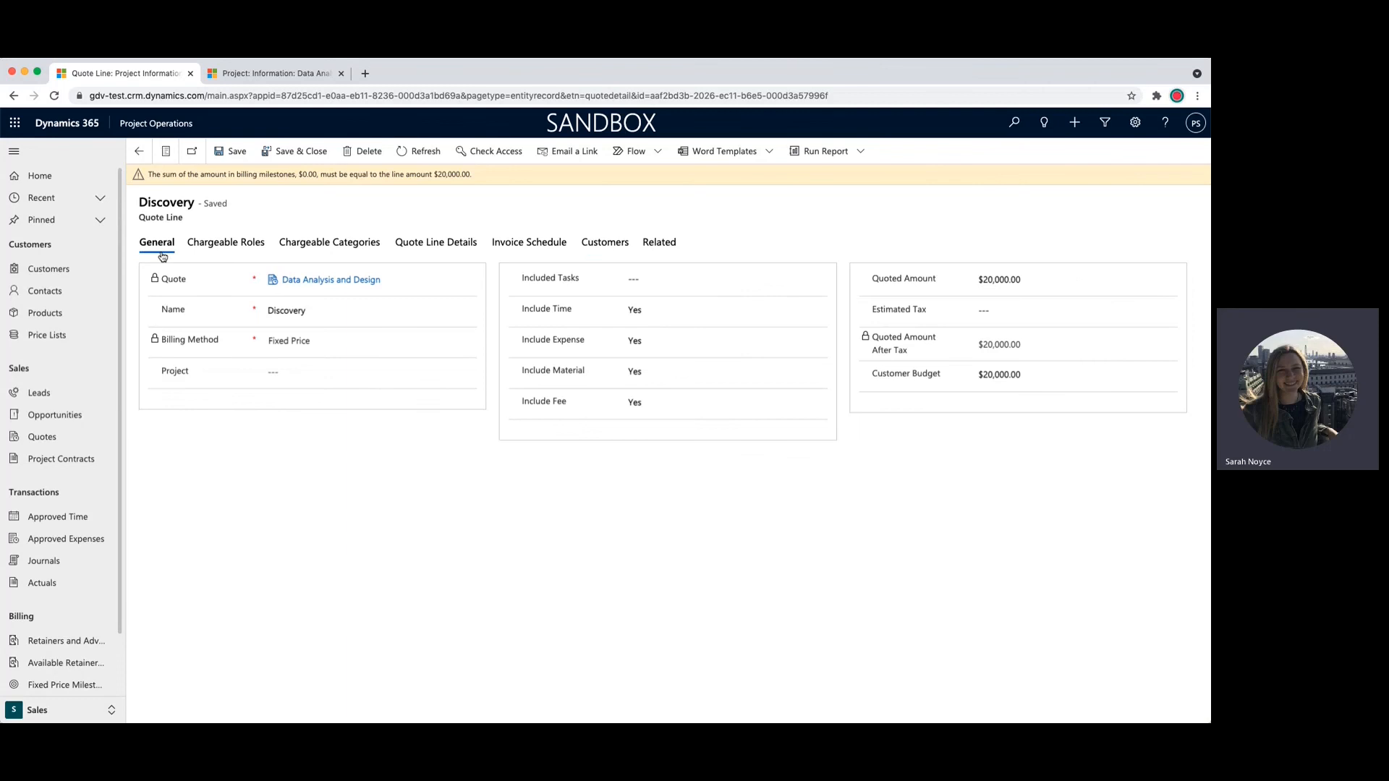
left_click(316, 372)
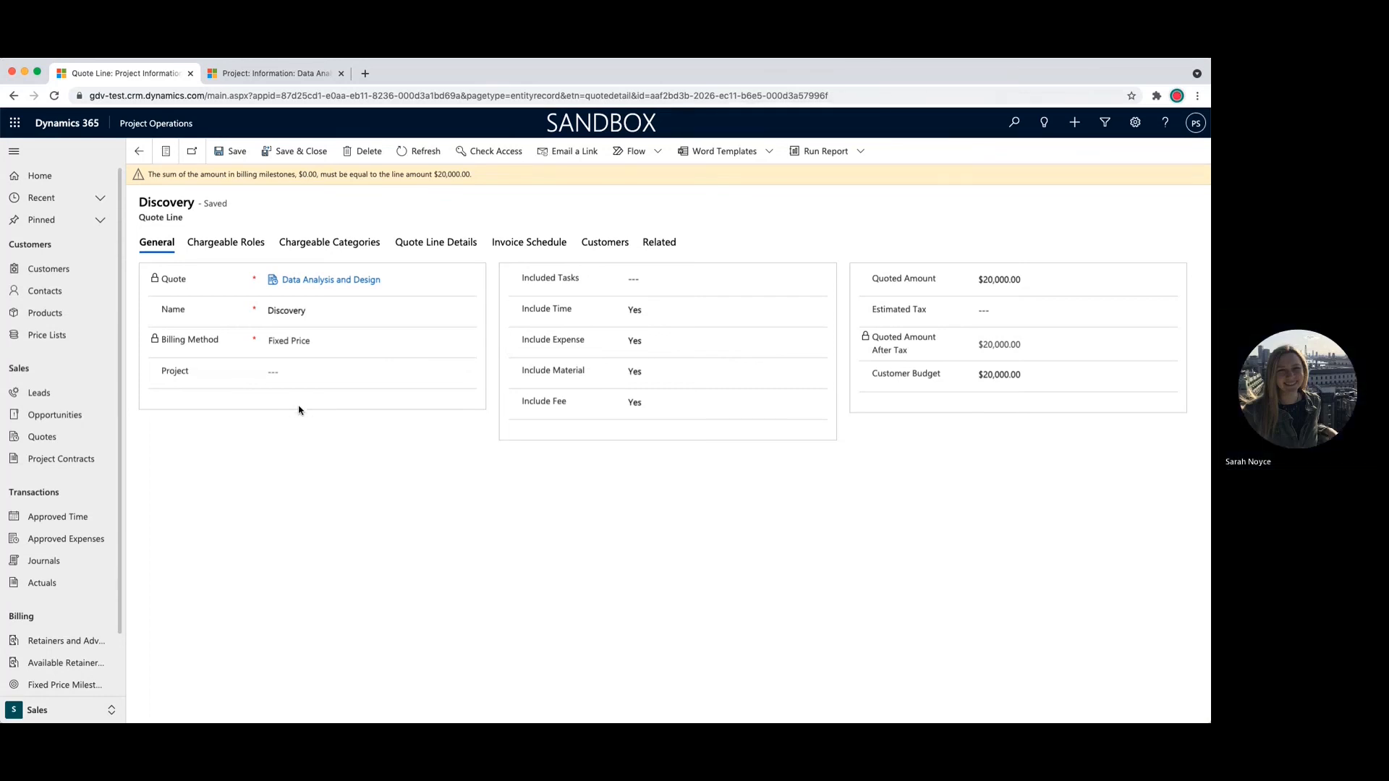
- Open the Data Analysis and Design project from the Projects area and review its summary, tasks and estimates
left_click(90, 716)
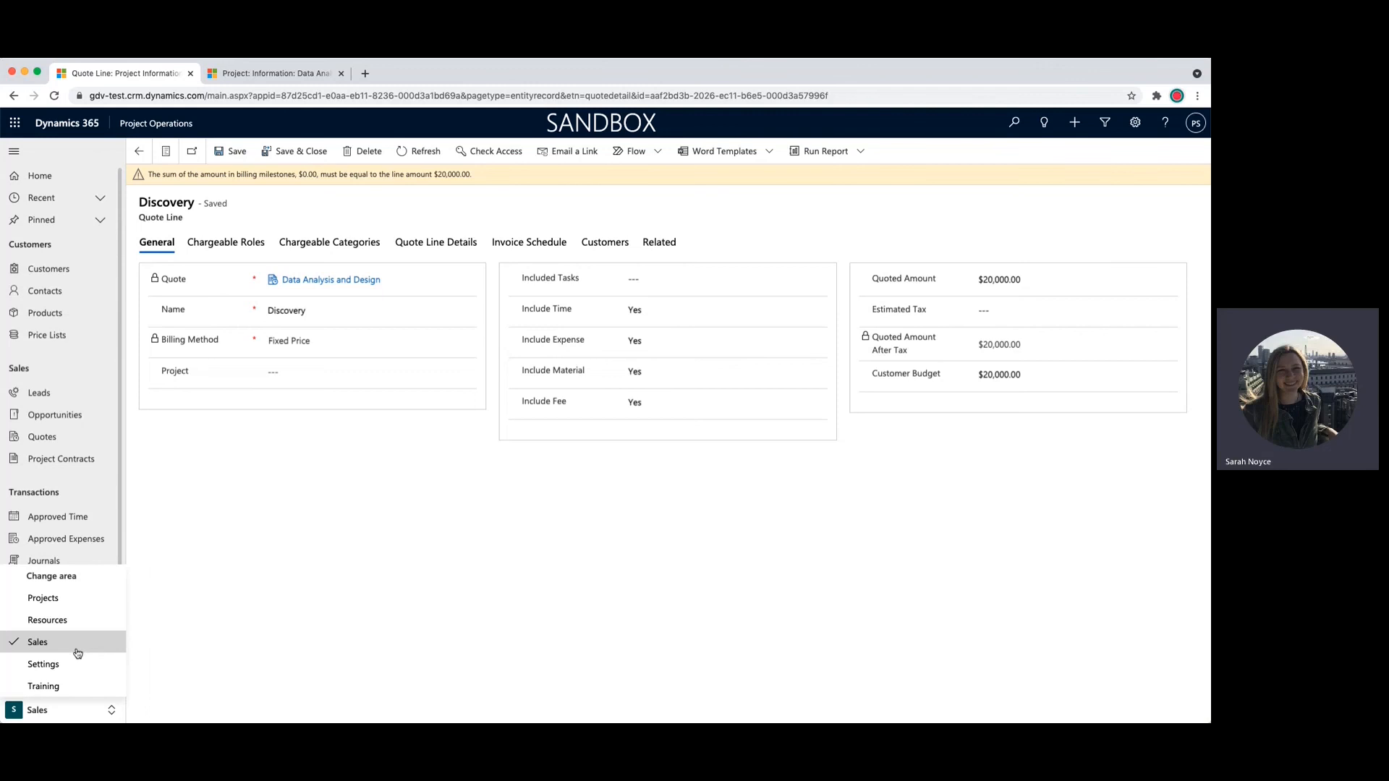
left_click(78, 605)
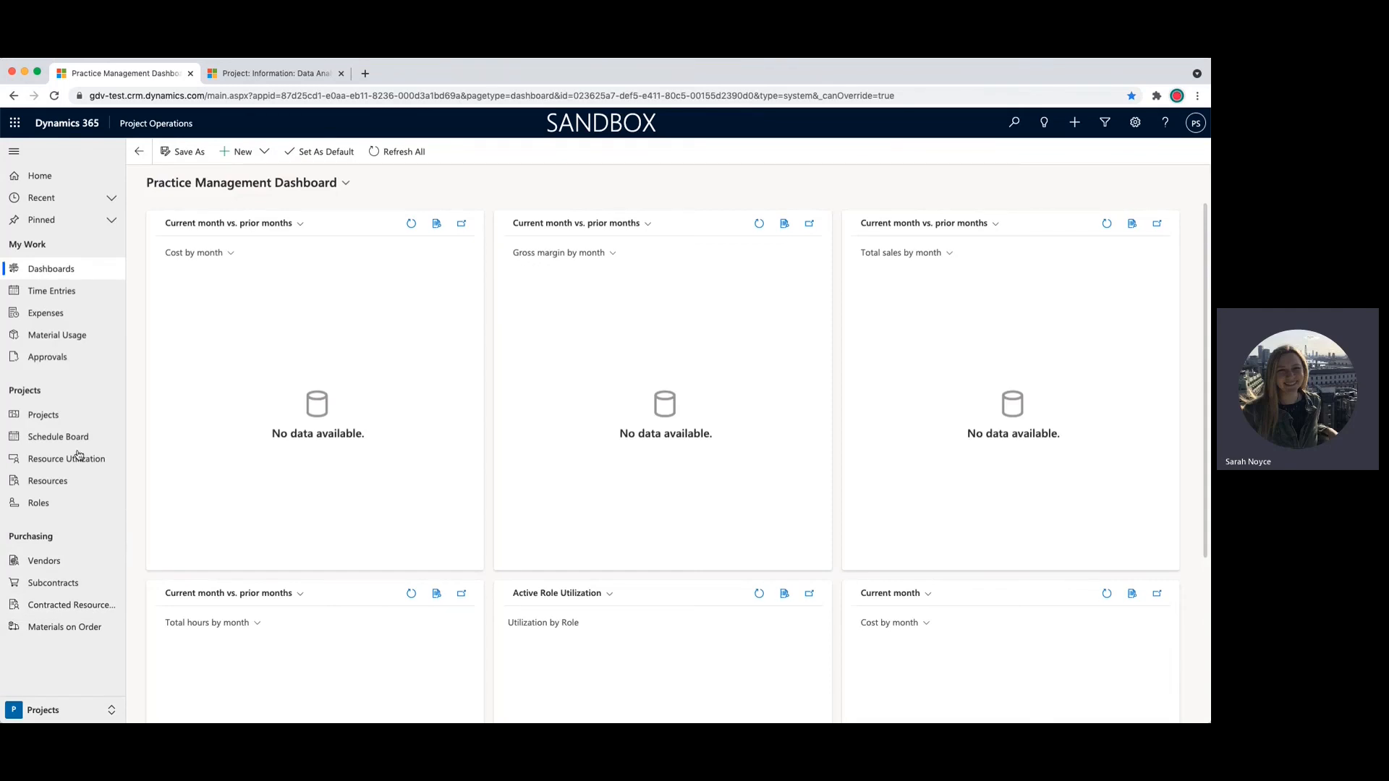
left_click(76, 417)
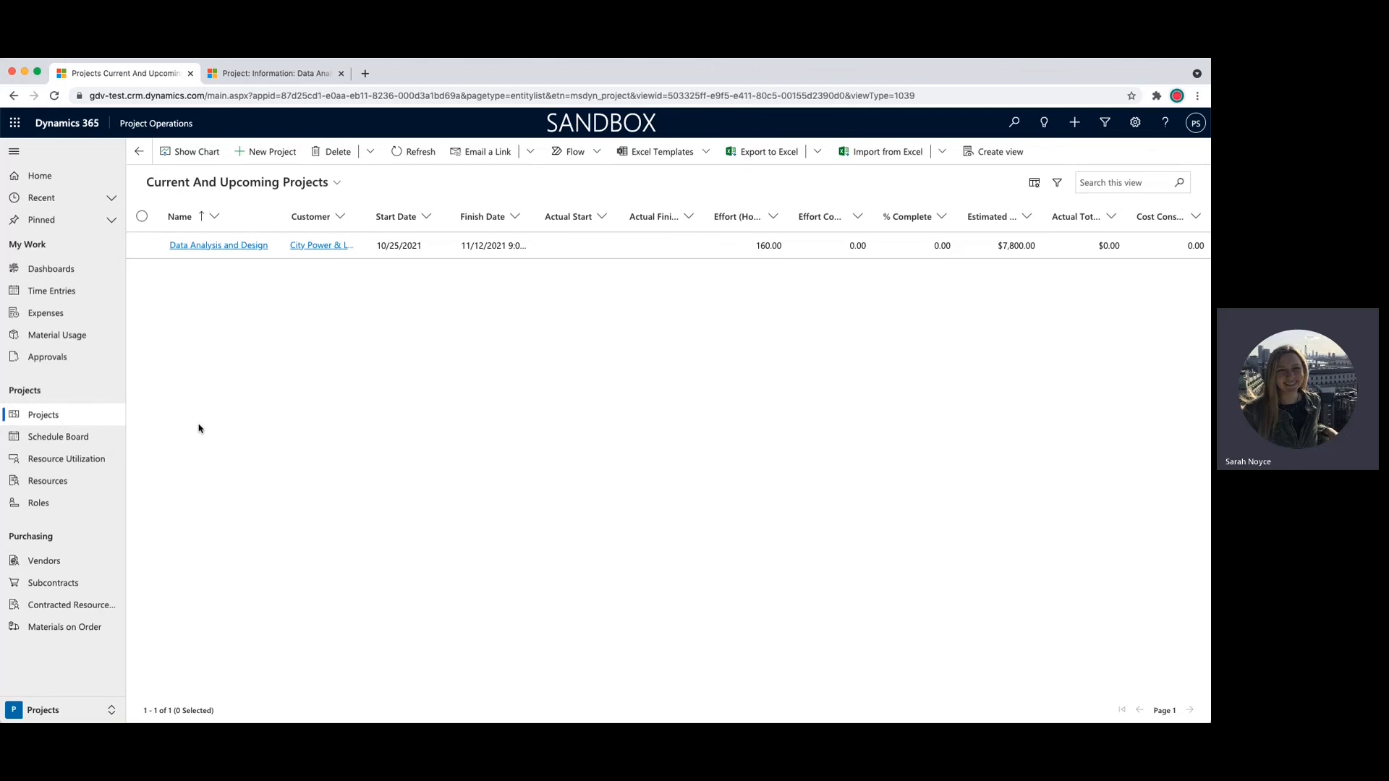
left_click(241, 246)
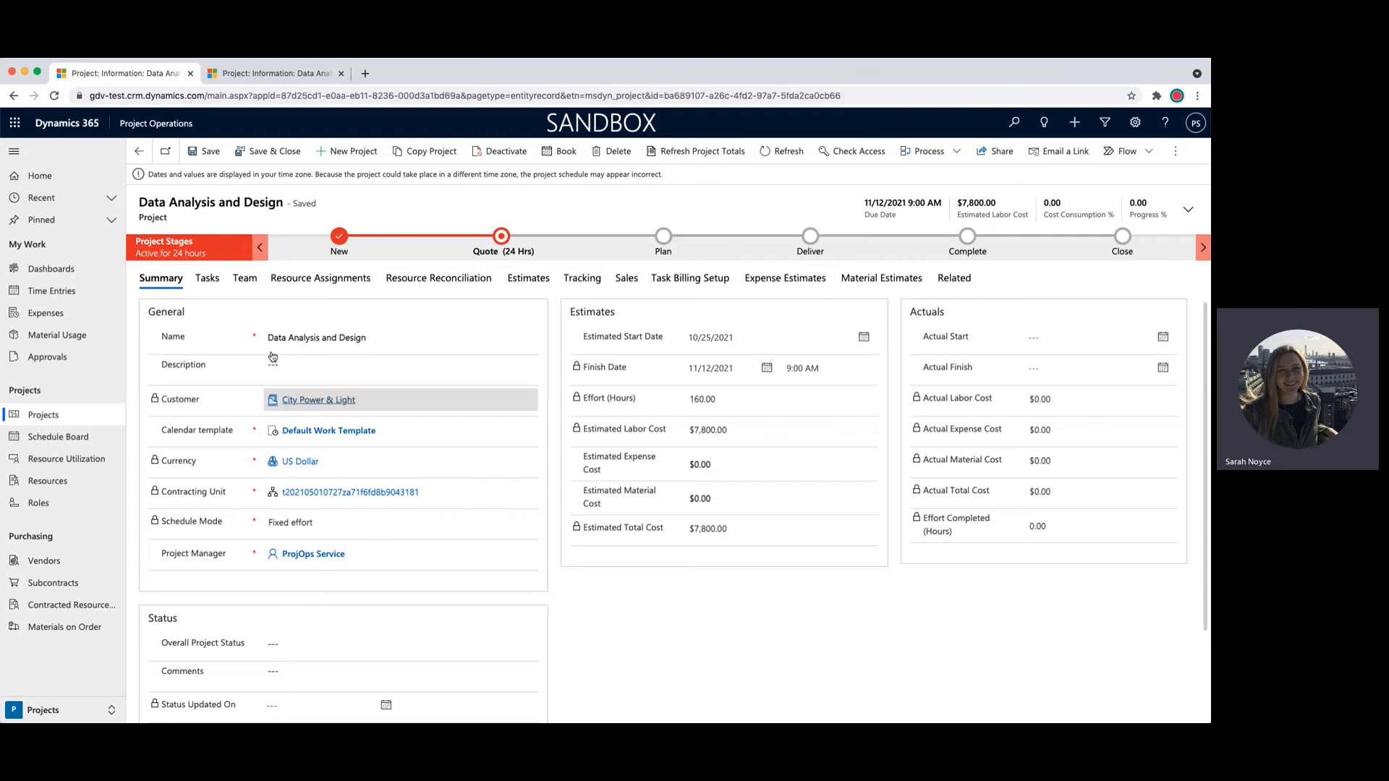
left_click(212, 260)
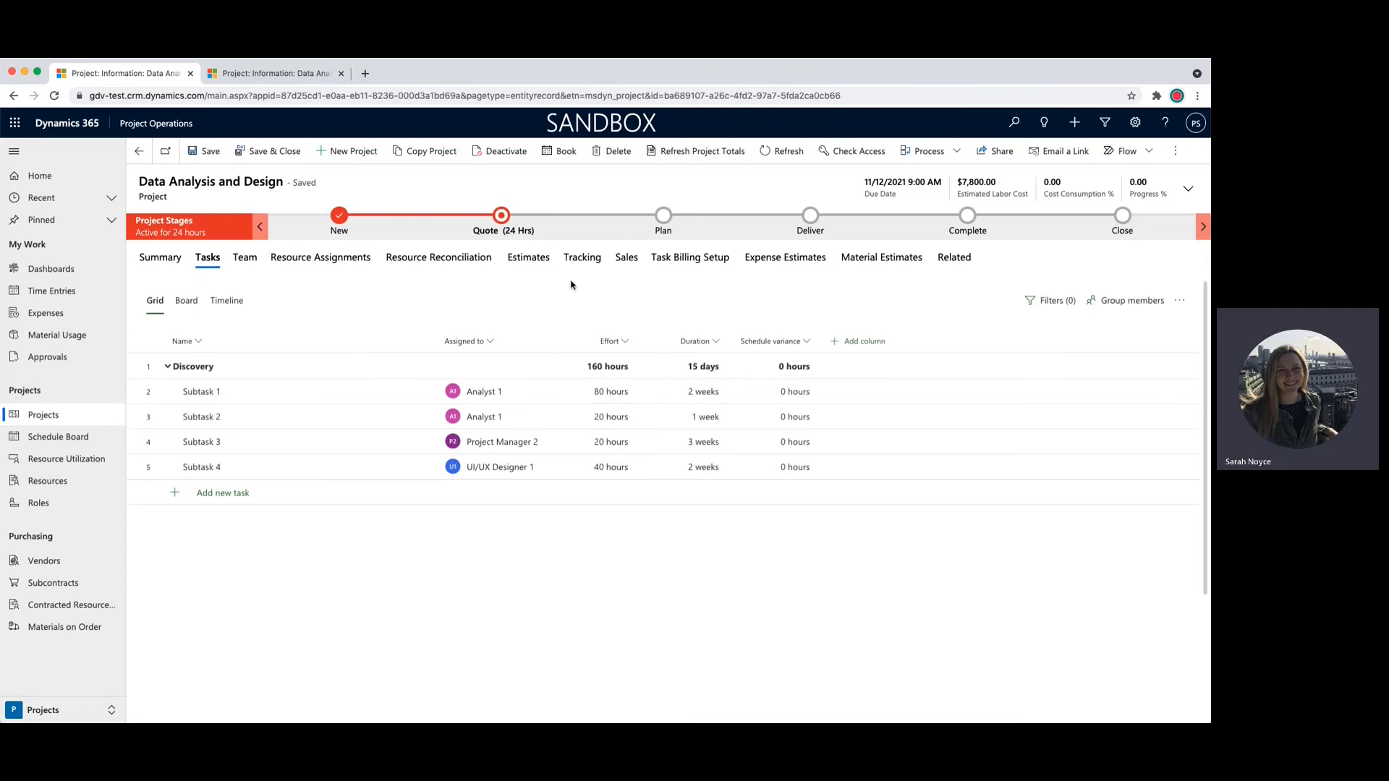
left_click(548, 262)
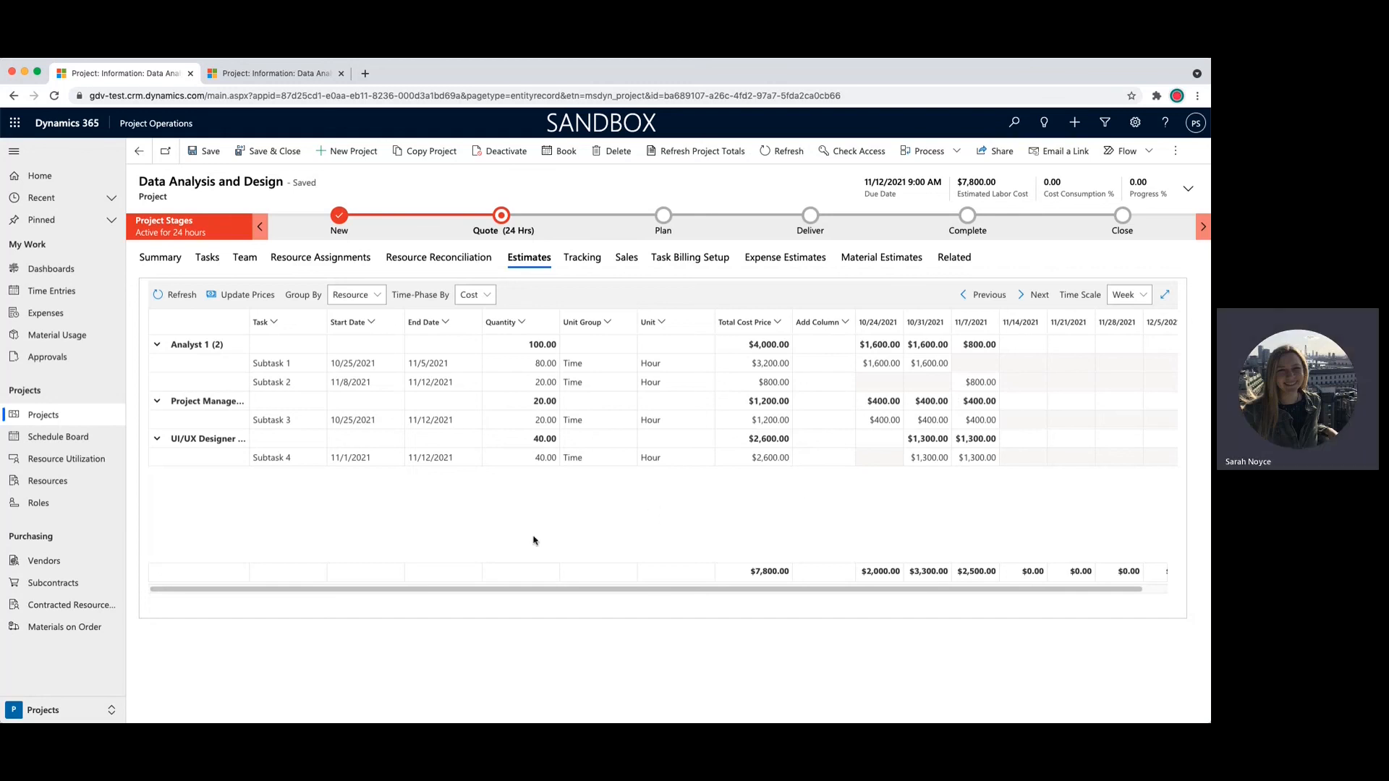
- Reopen the Data Analysis and Design quote from the Sales area, view its quote lines and select Default PL among its project price lists
left_click(76, 714)
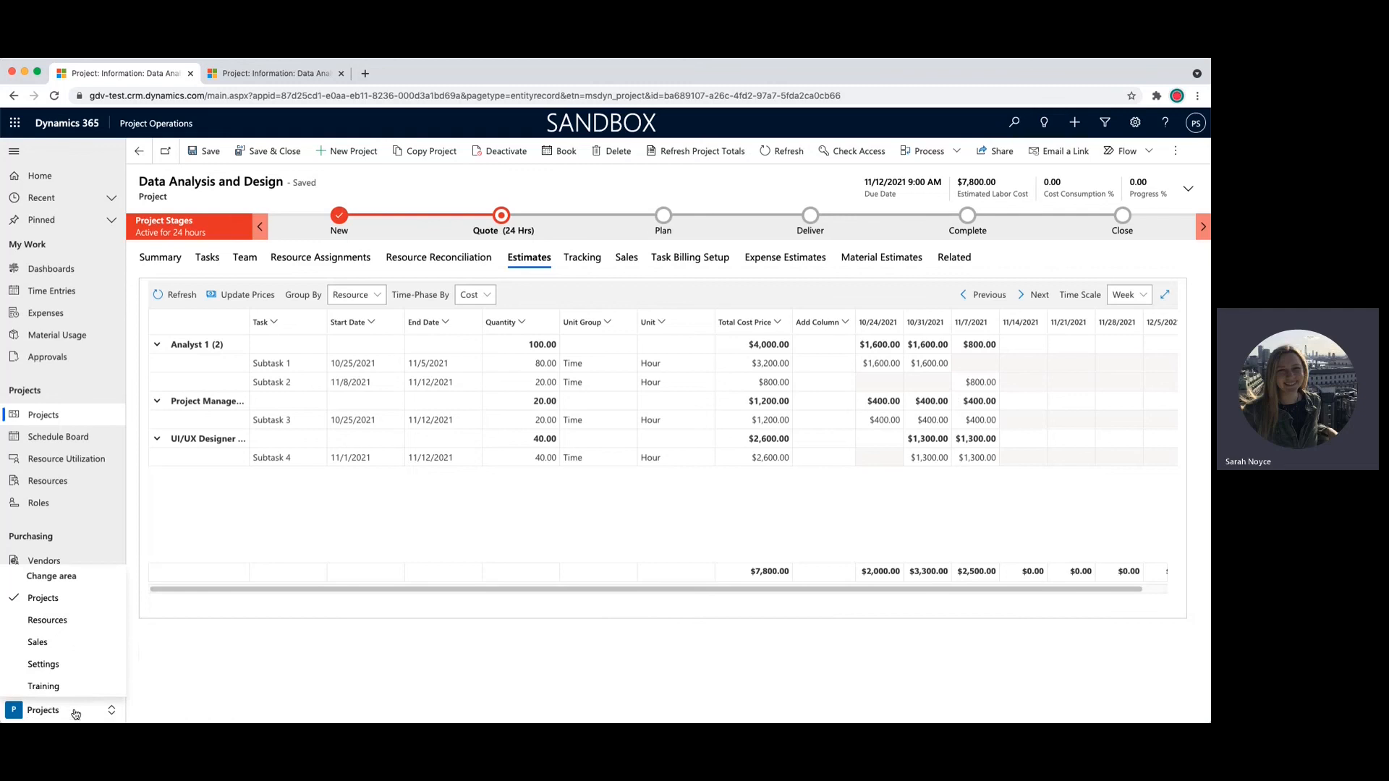
left_click(58, 645)
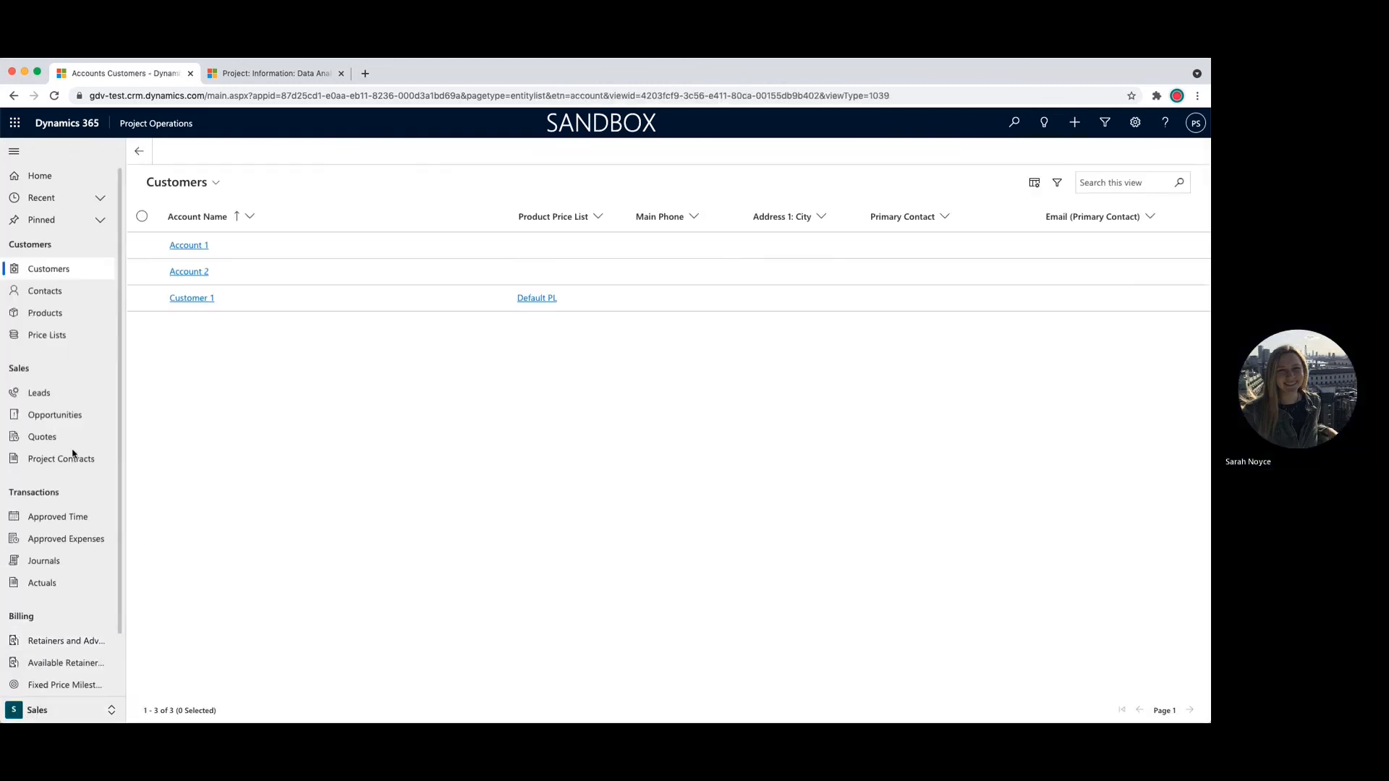
left_click(57, 436)
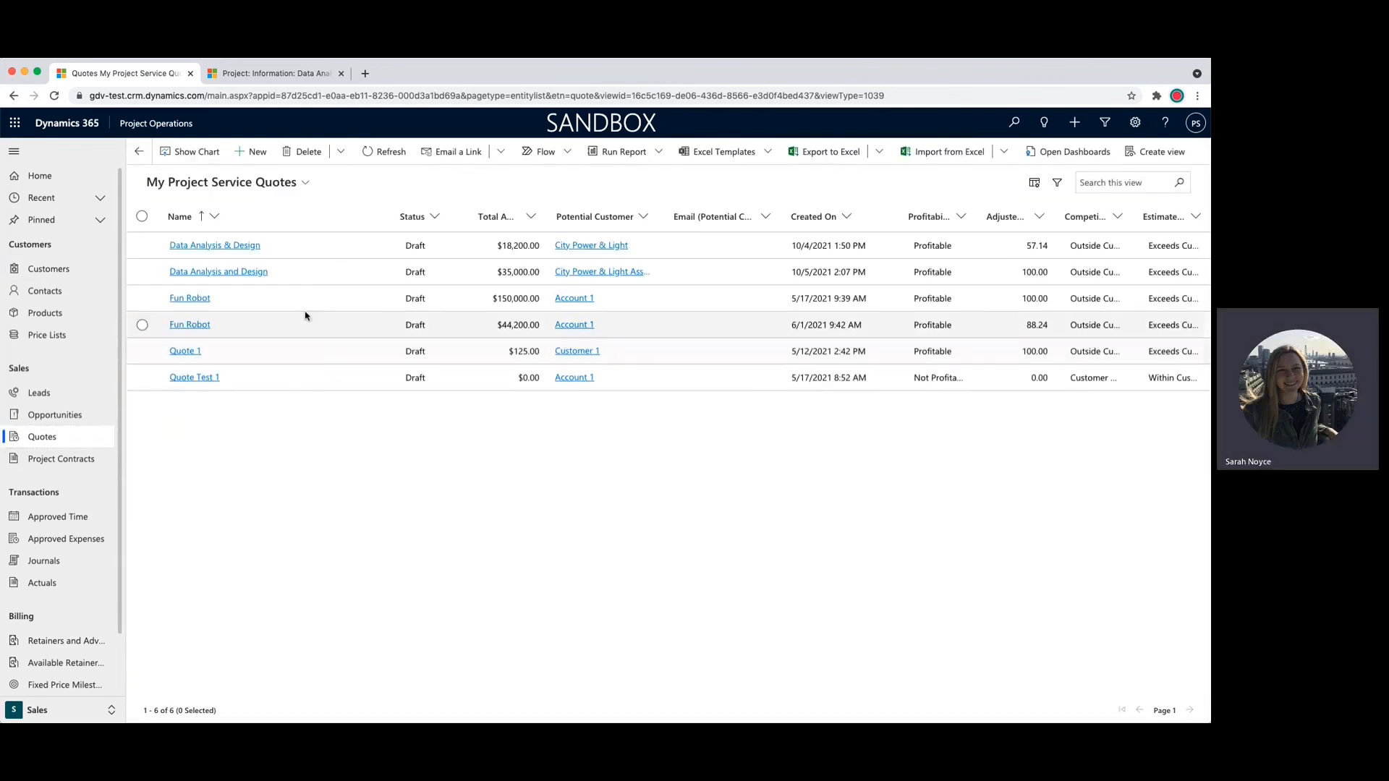
left_click(246, 246)
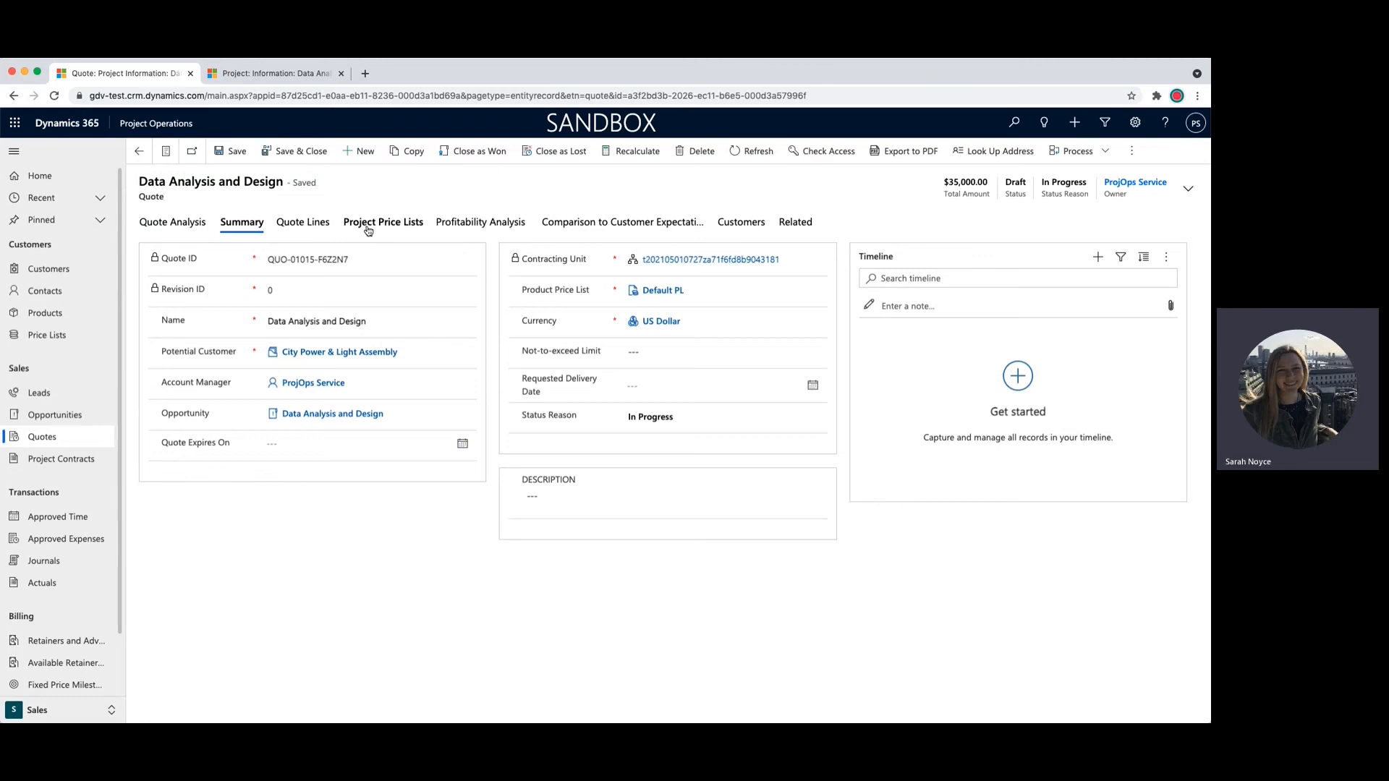
left_click(319, 227)
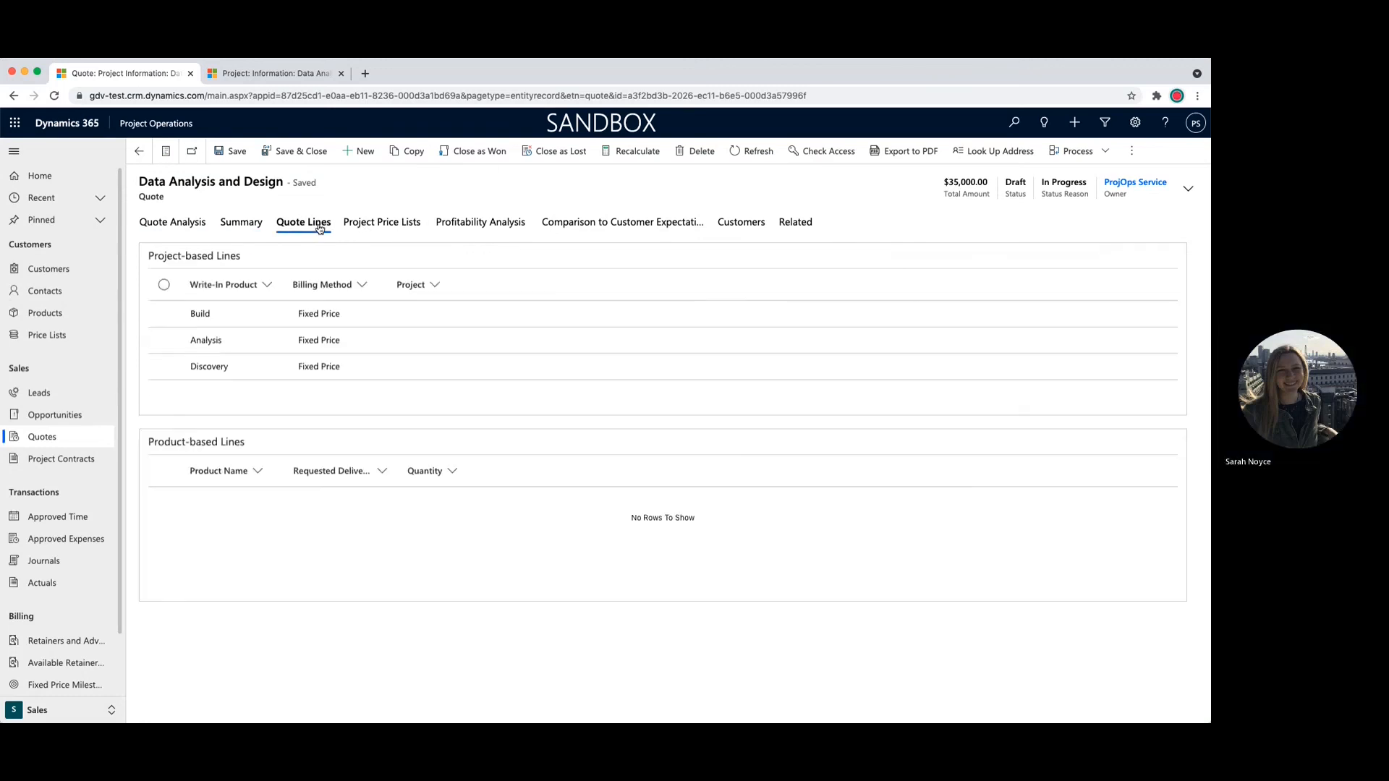
left_click(386, 230)
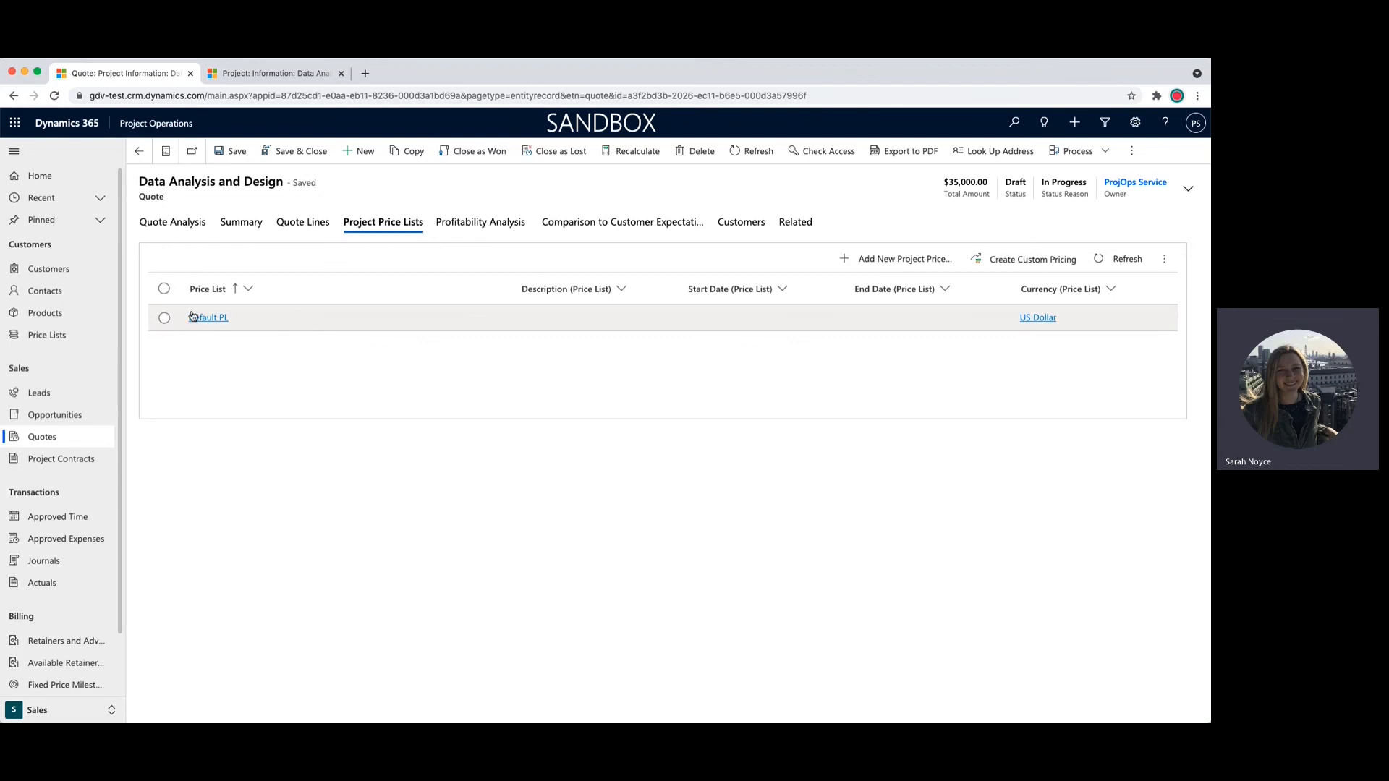
left_click(164, 318)
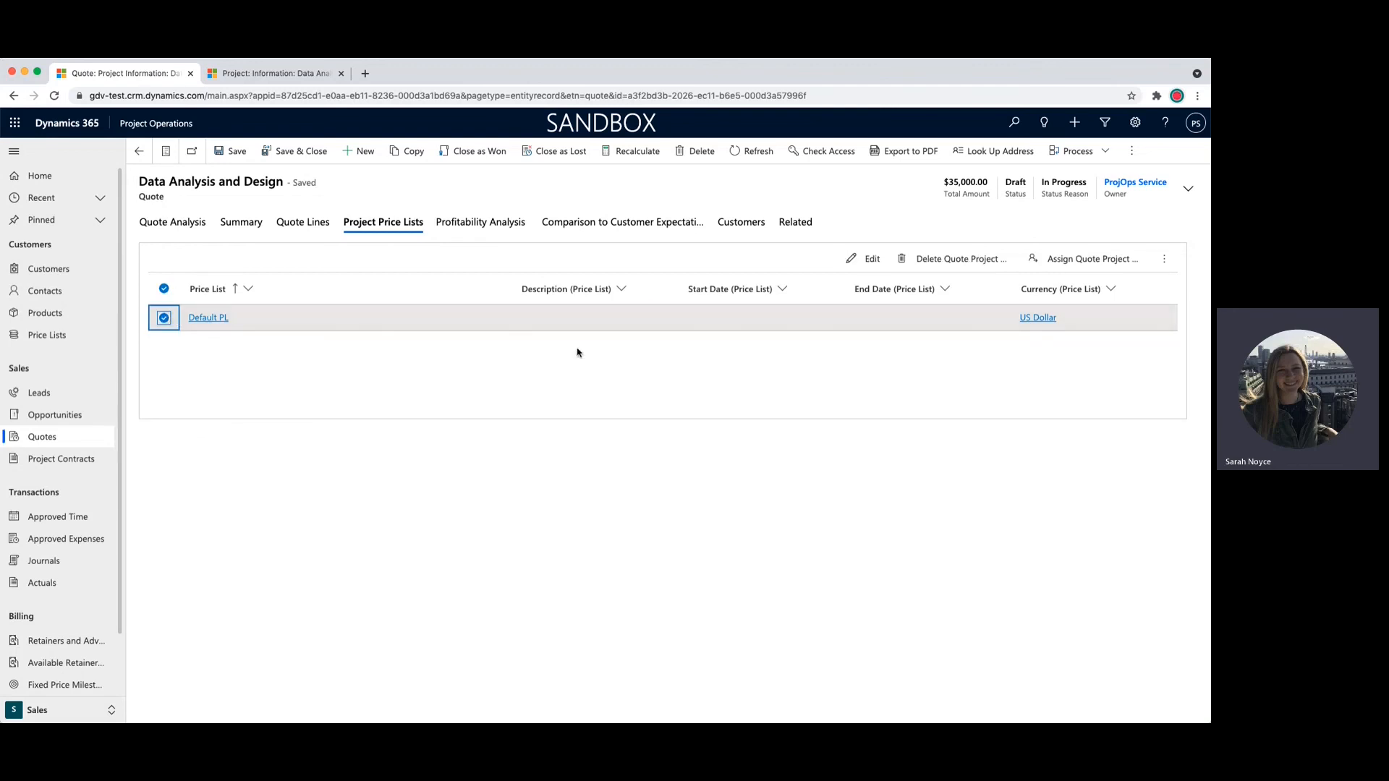
- Replace the selected Default PL on the quote's project price lists with Project Price List
left_click(950, 259)
left_click(661, 472)
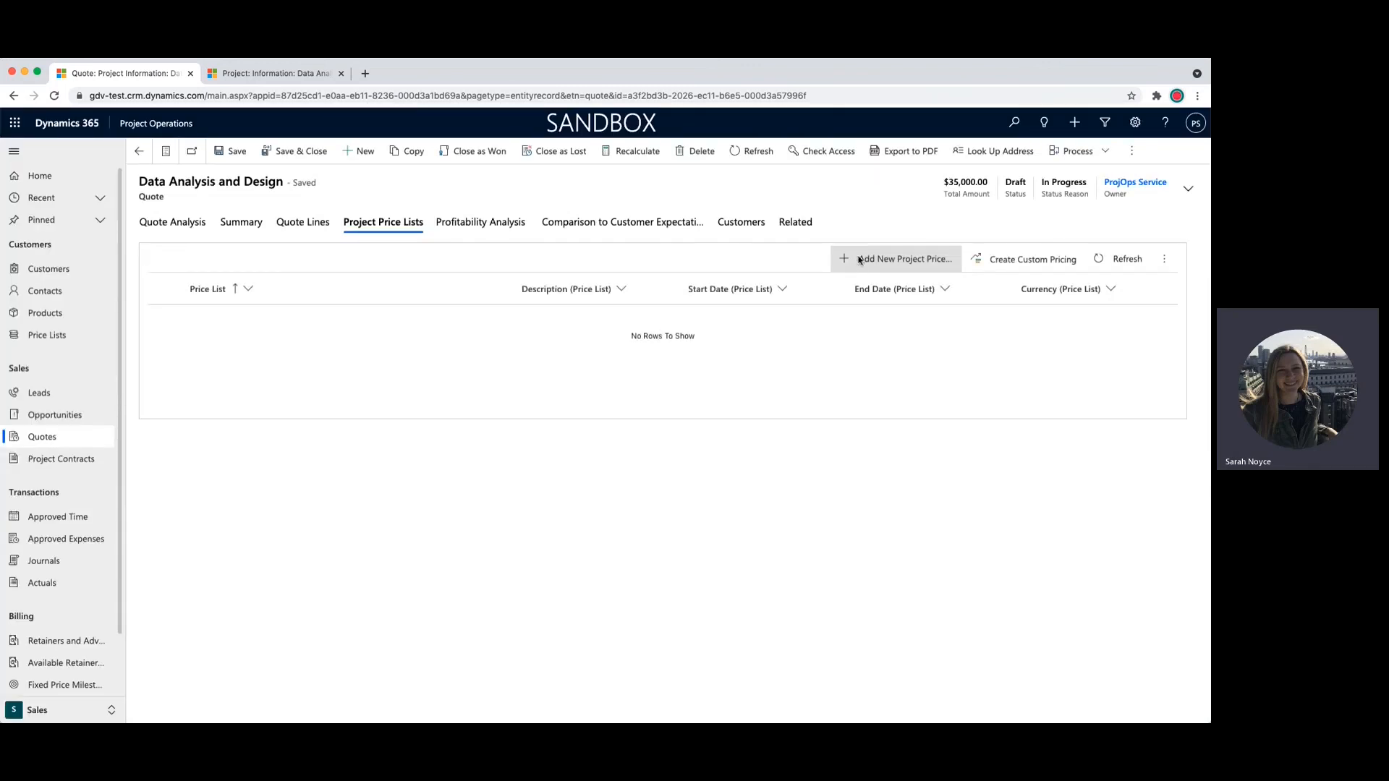
left_click(860, 260)
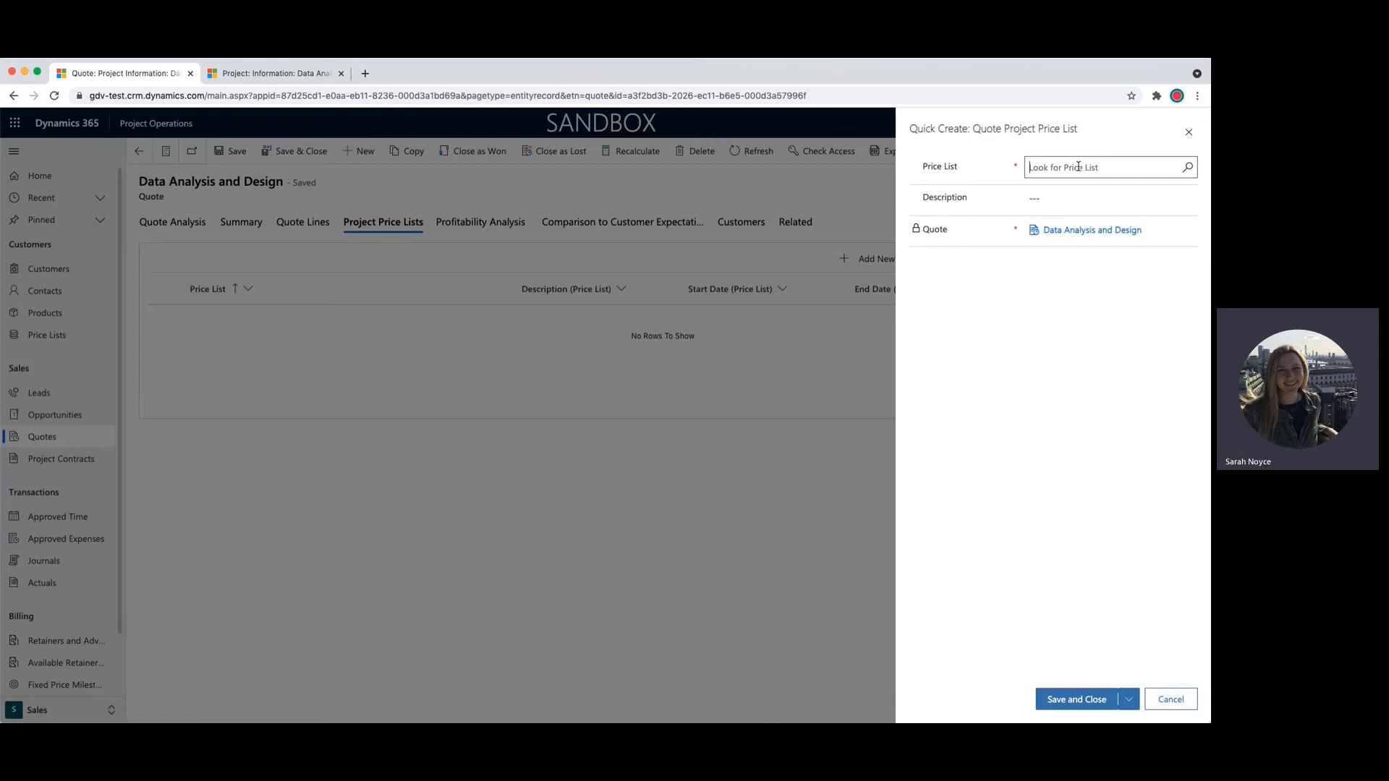
left_click(1077, 167)
key("Return")
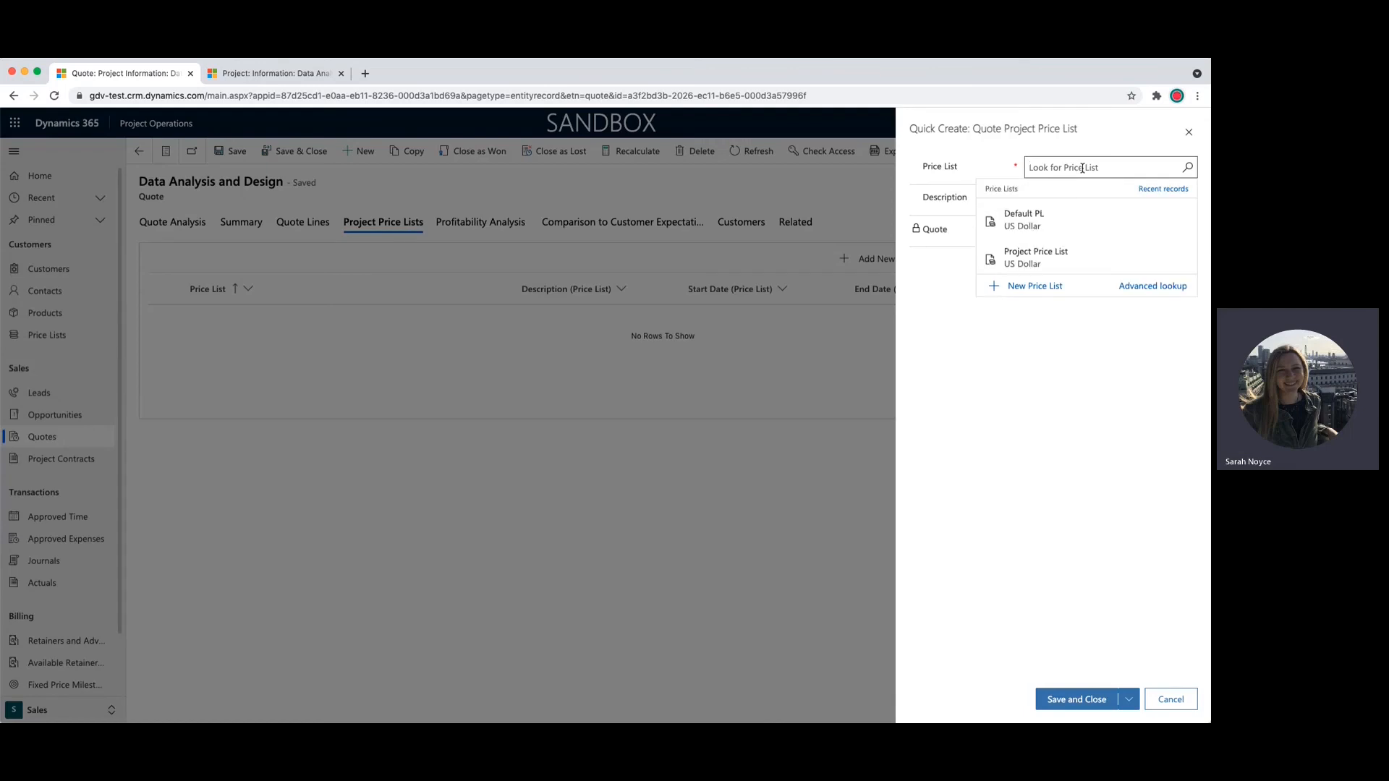
left_click(1076, 269)
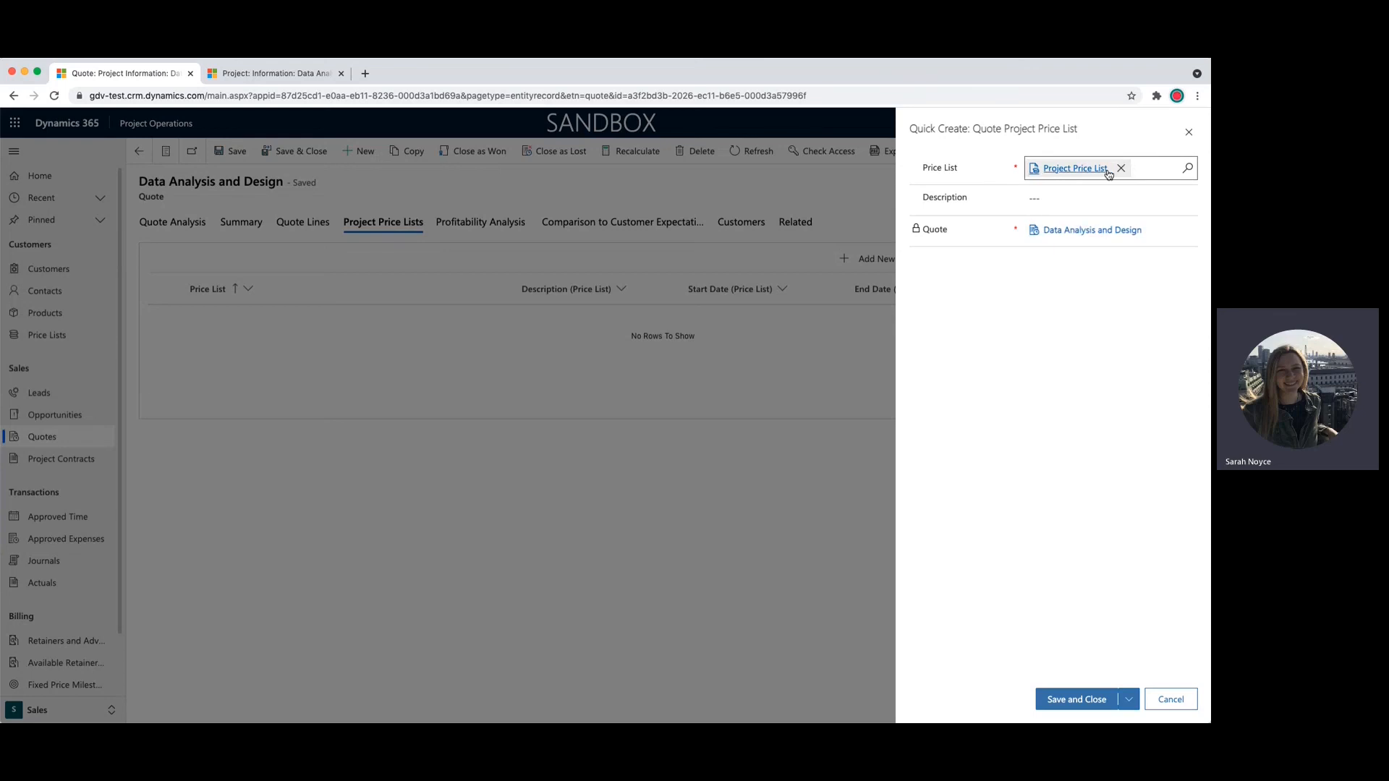
left_click(1072, 701)
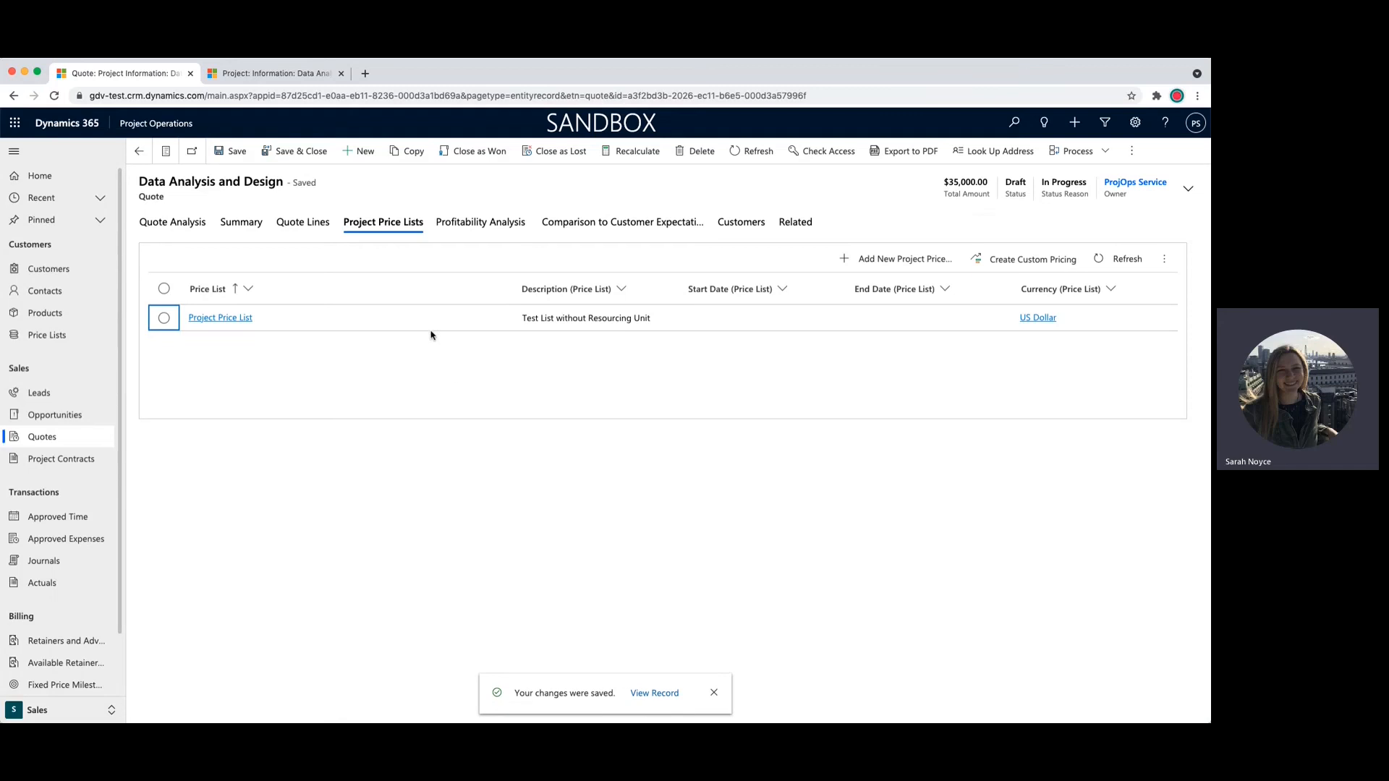
- Link the Discovery quote line to the Data Analysis and Design project and save the line
left_click(310, 230)
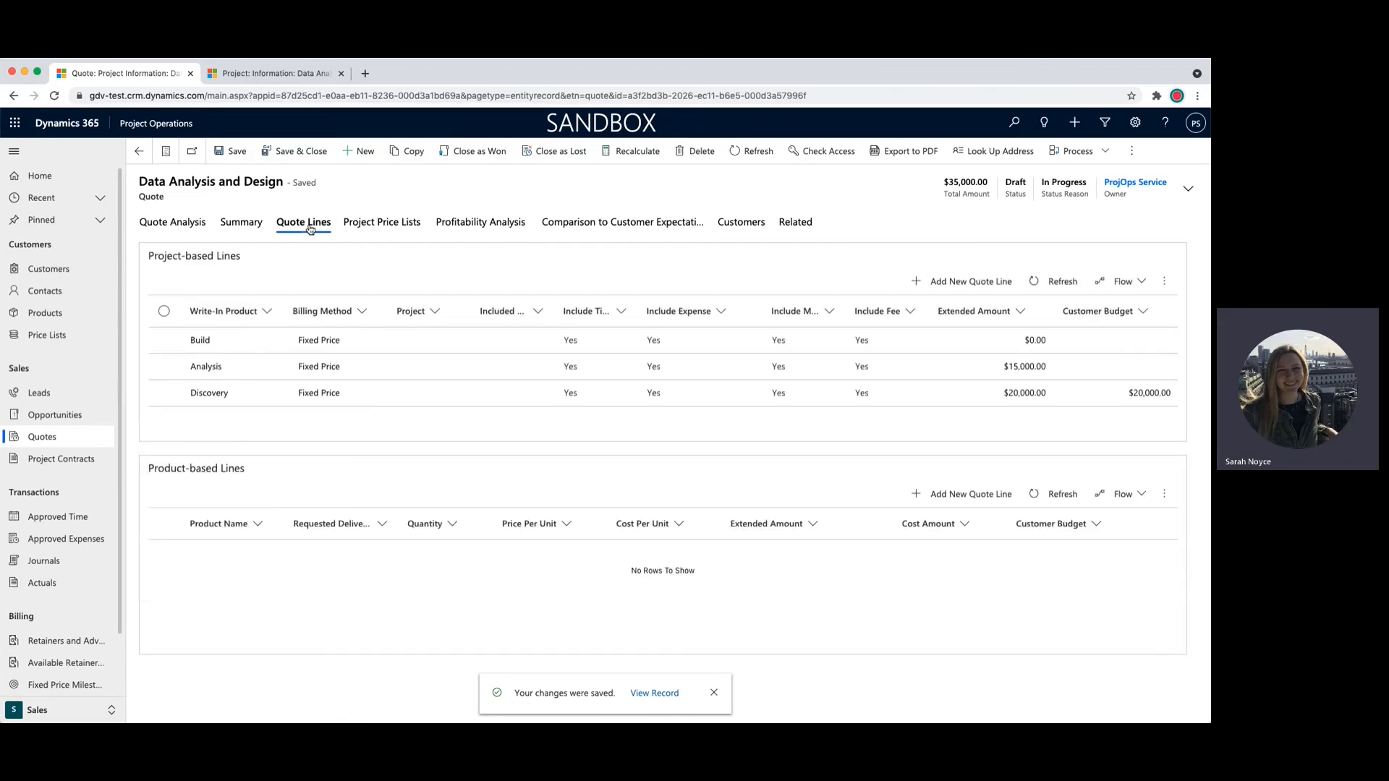
double_click(412, 398)
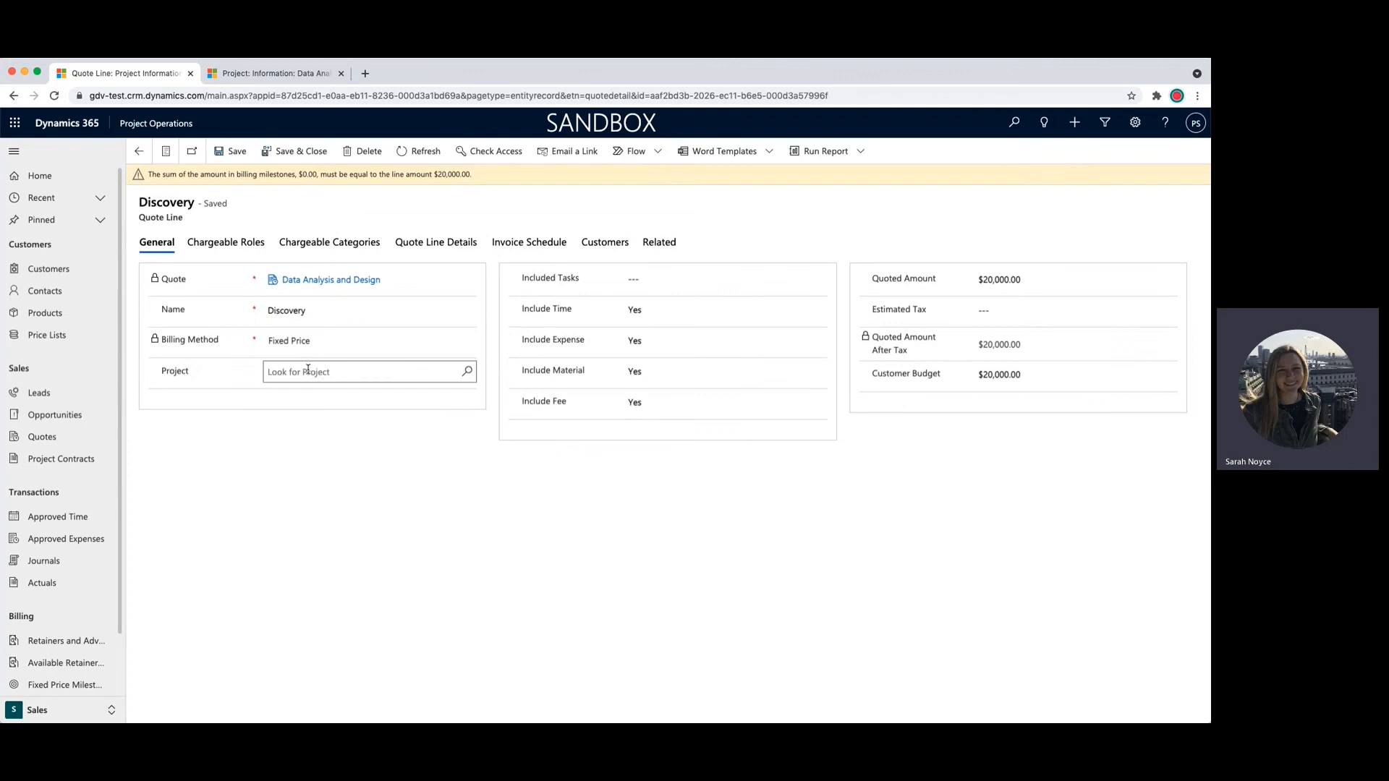
left_click(365, 372)
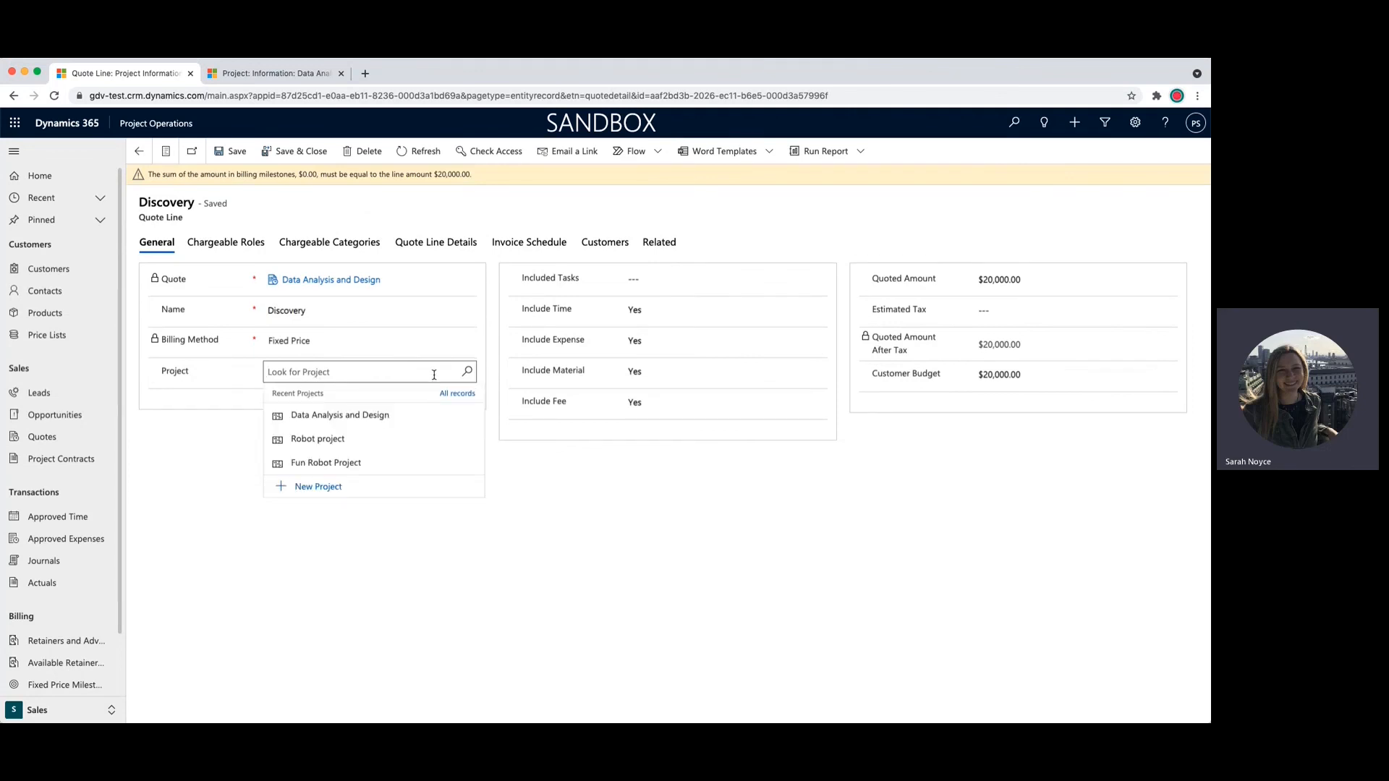
left_click(391, 419)
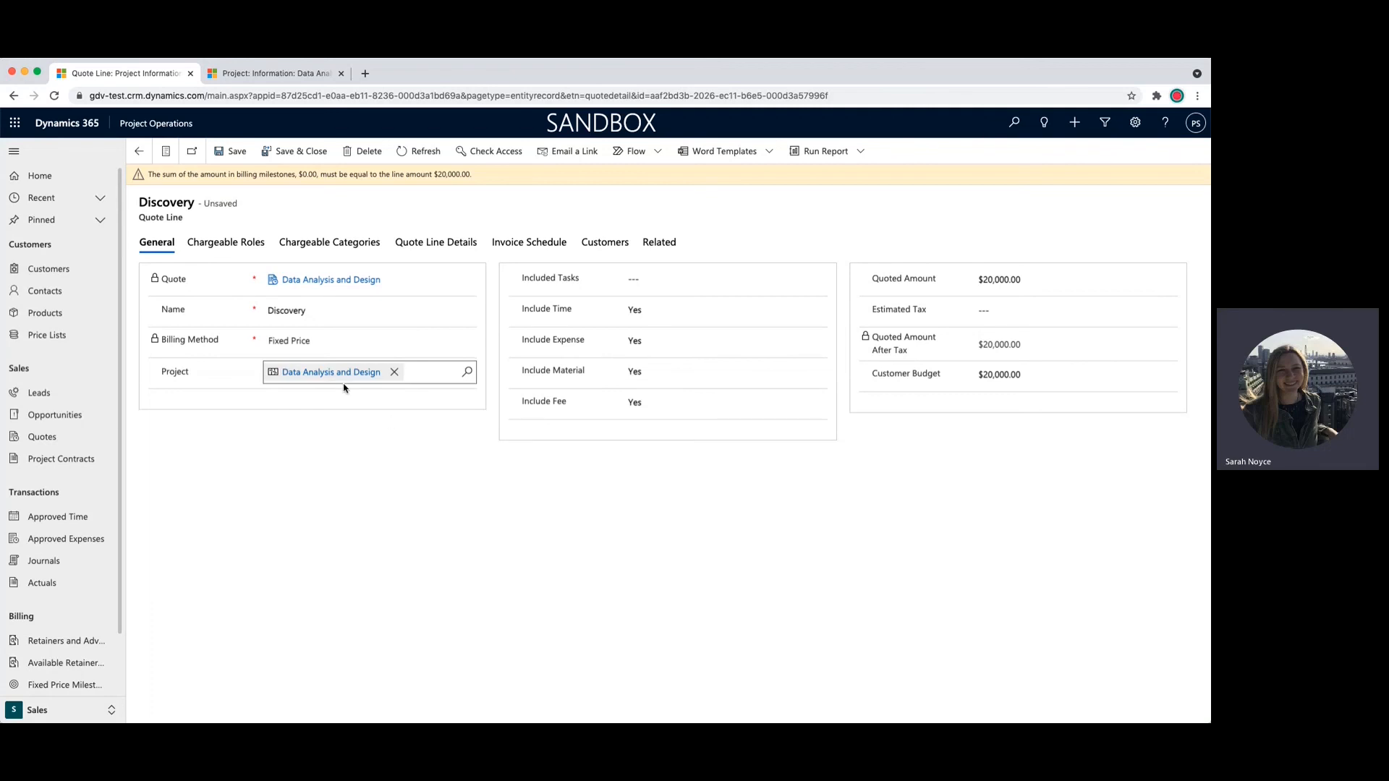
left_click(230, 151)
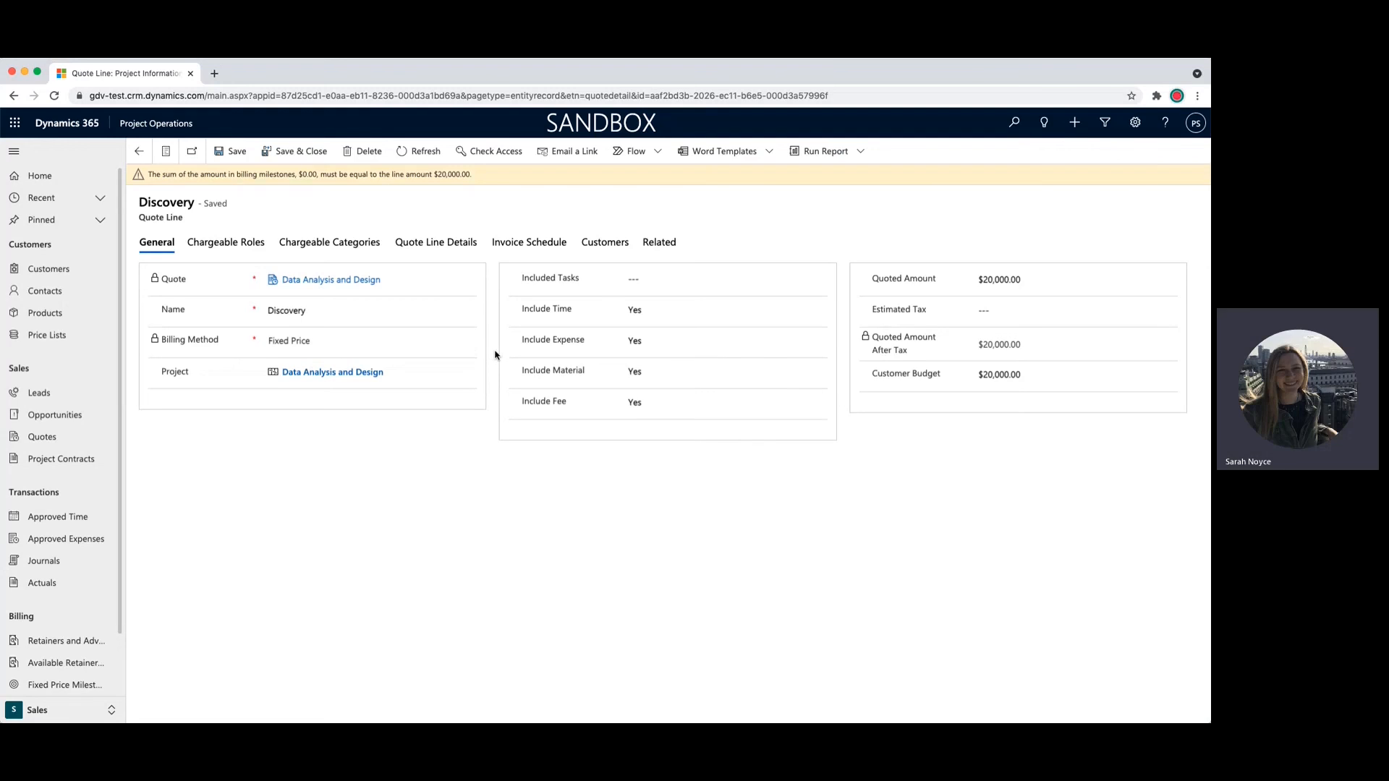
- Import the project estimates into the Discovery line's quote line details at Leaf Node level and review the imported roles, prices and amounts
left_click(420, 247)
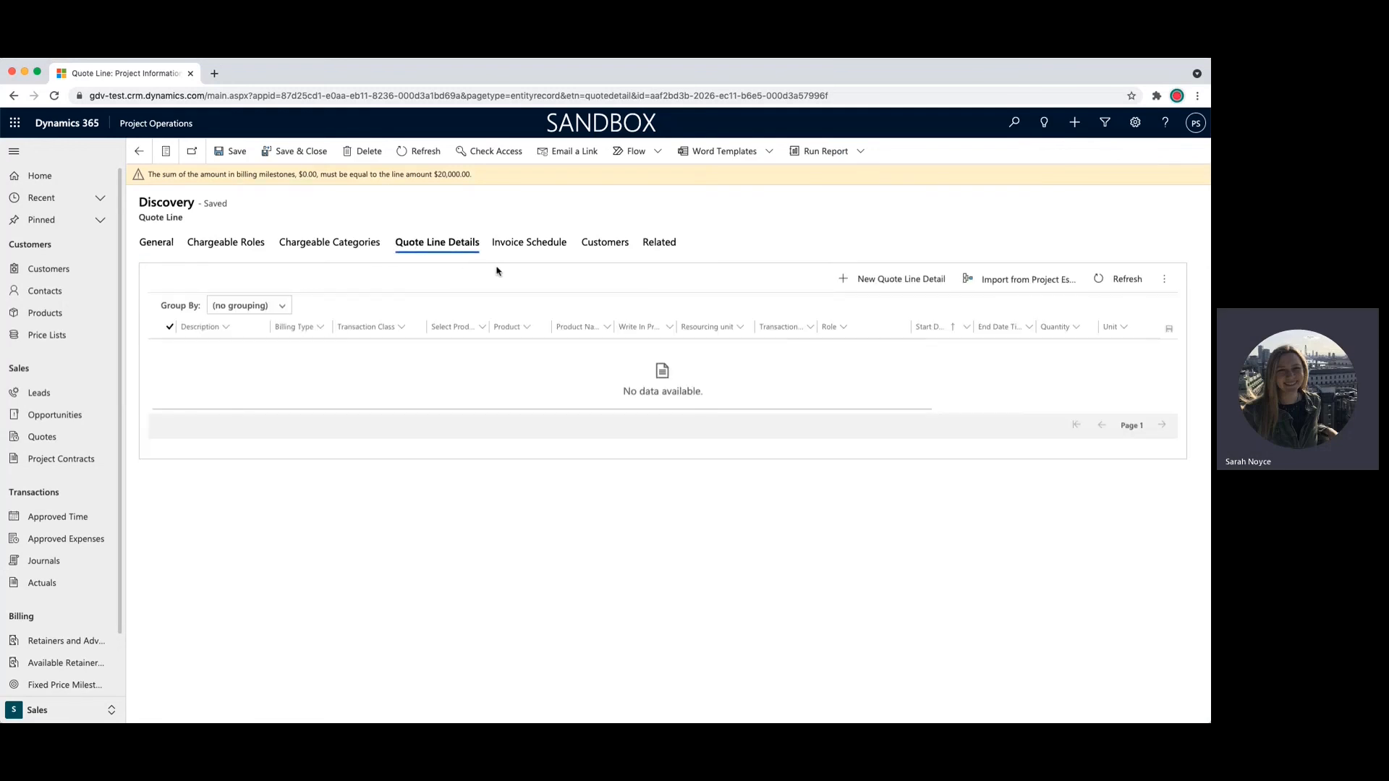
left_click(1001, 288)
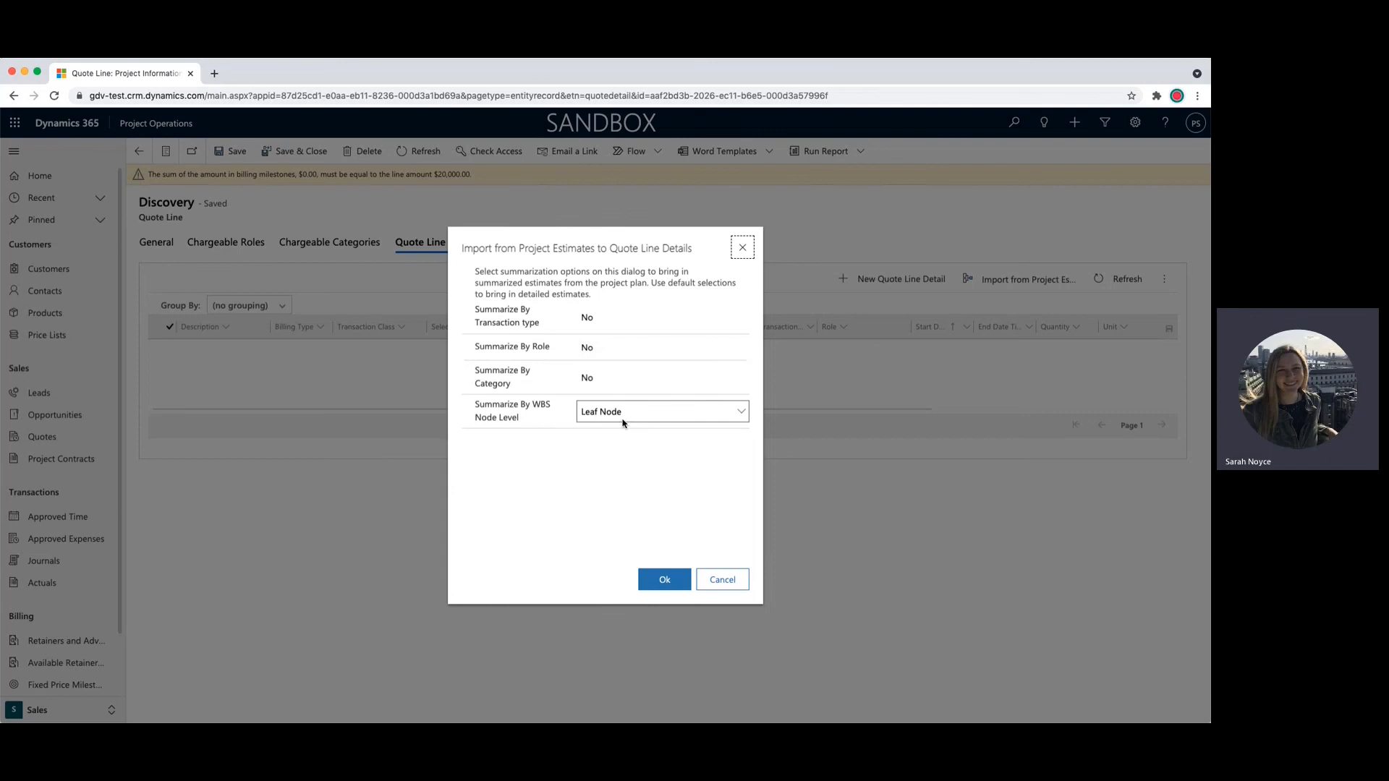
left_click(665, 583)
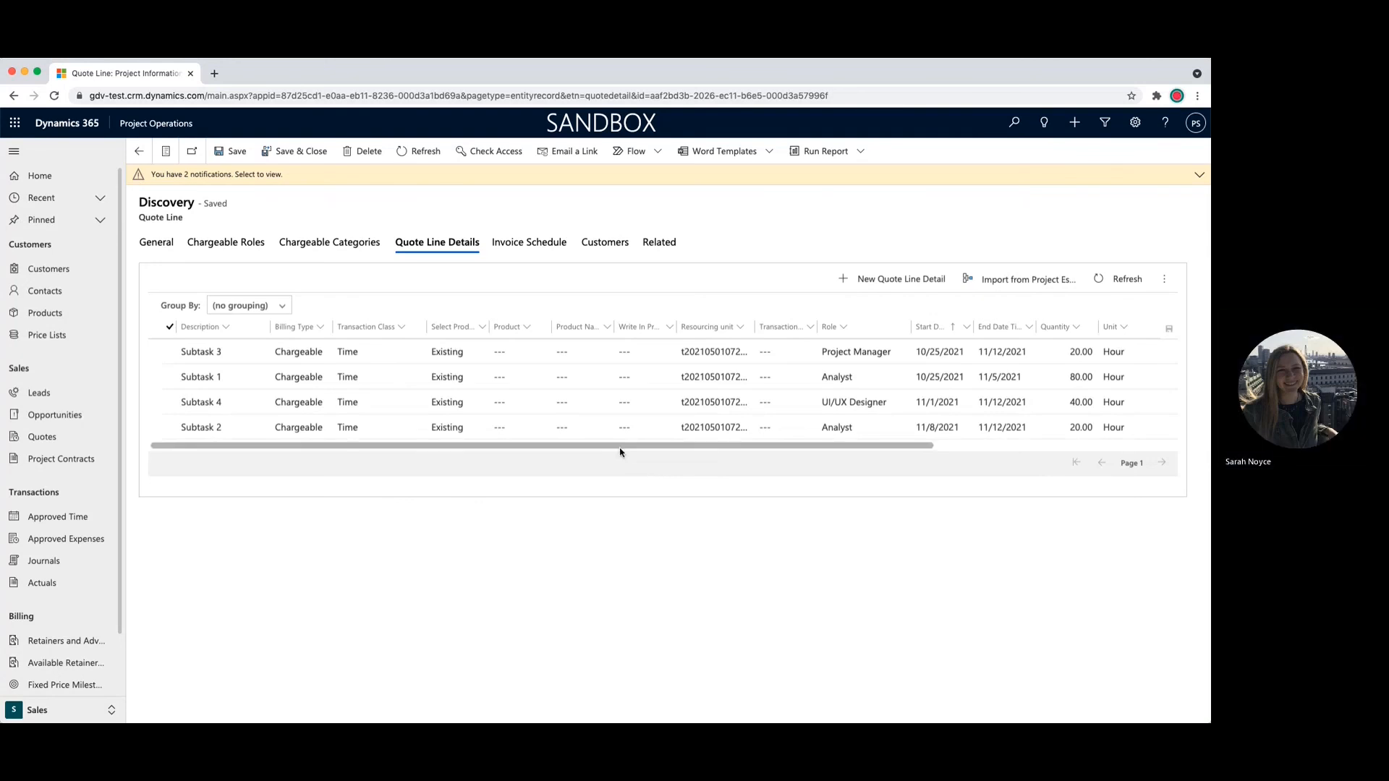
scroll(635, 453, "right", 2)
scroll(704, 455, "right", 4)
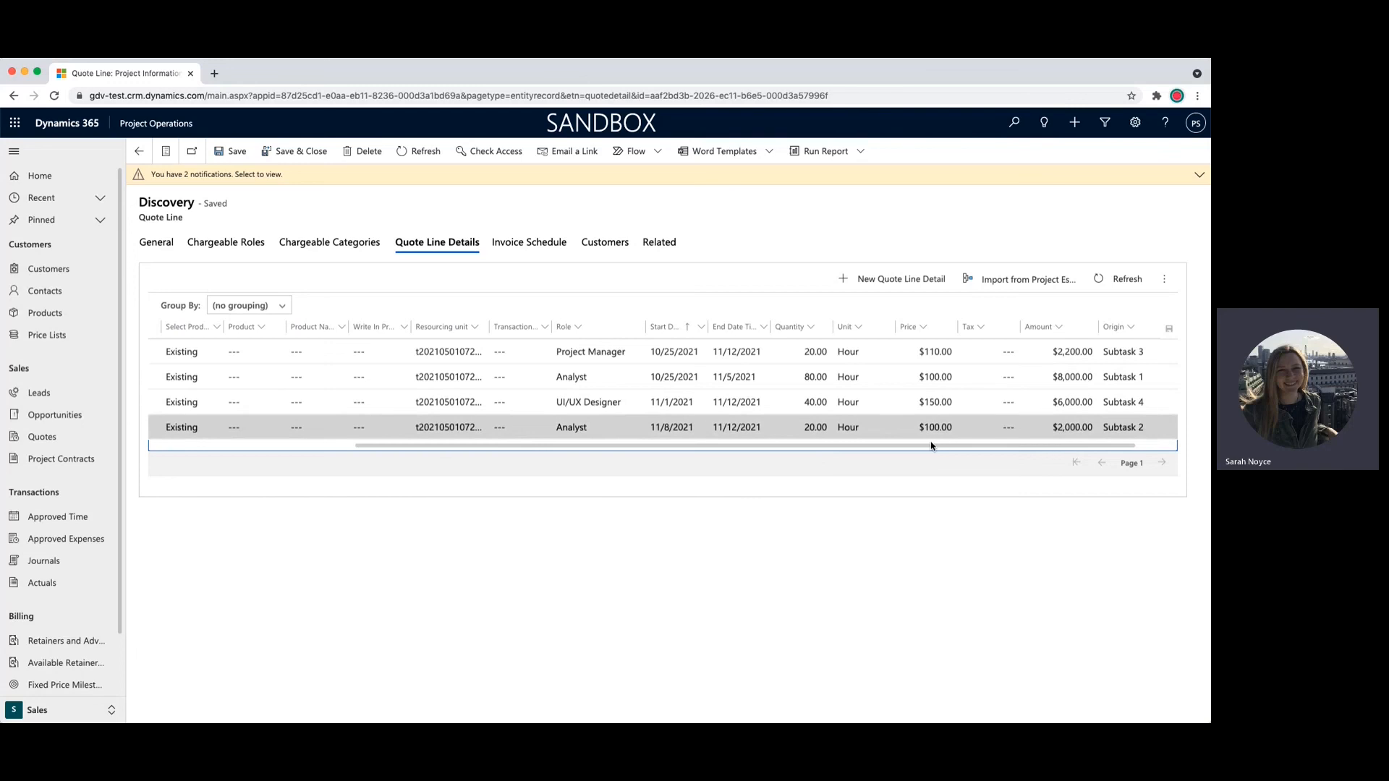
scroll(817, 383, "right", 2)
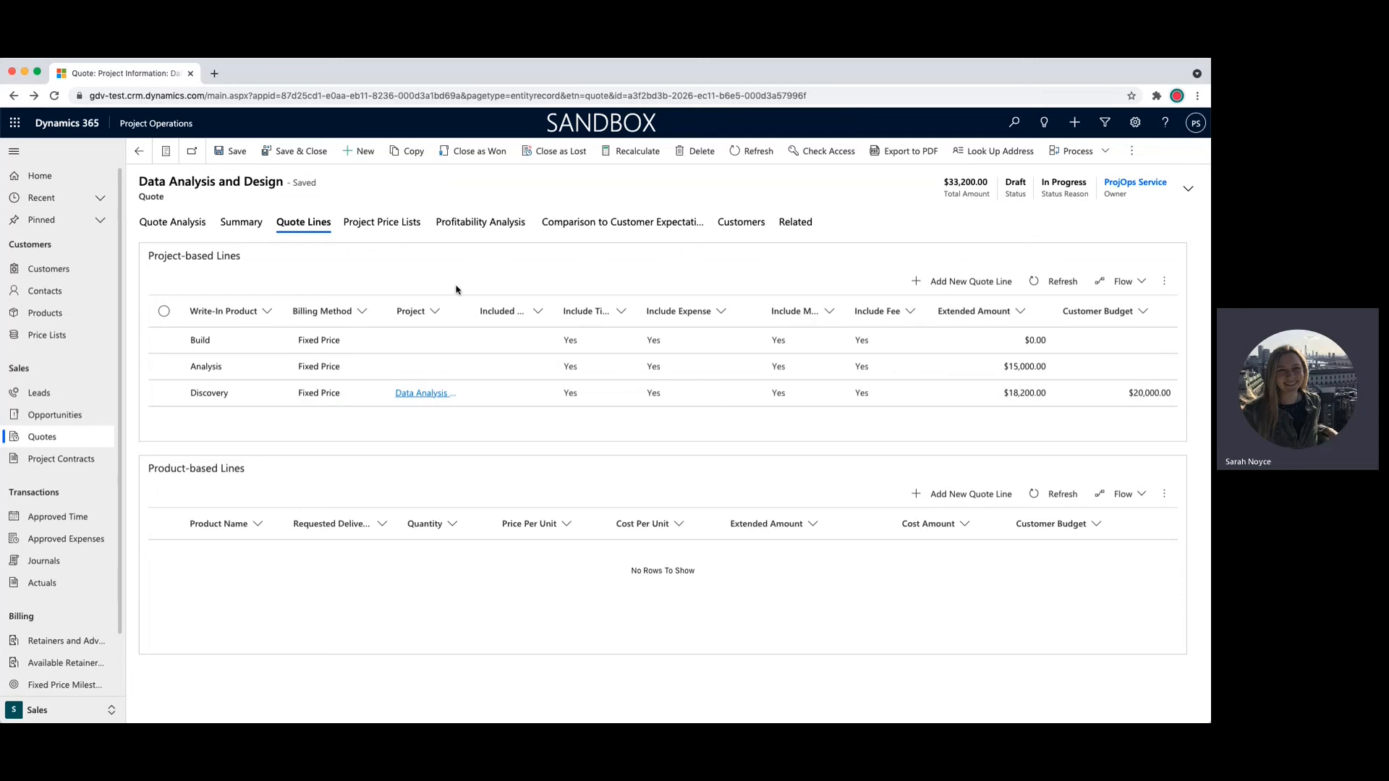
- In the quote's linked opportunity, mark Develop Proposal, Complete Internal Review and Present Proposal complete, and advance from Propose to the Close stage
left_click(228, 227)
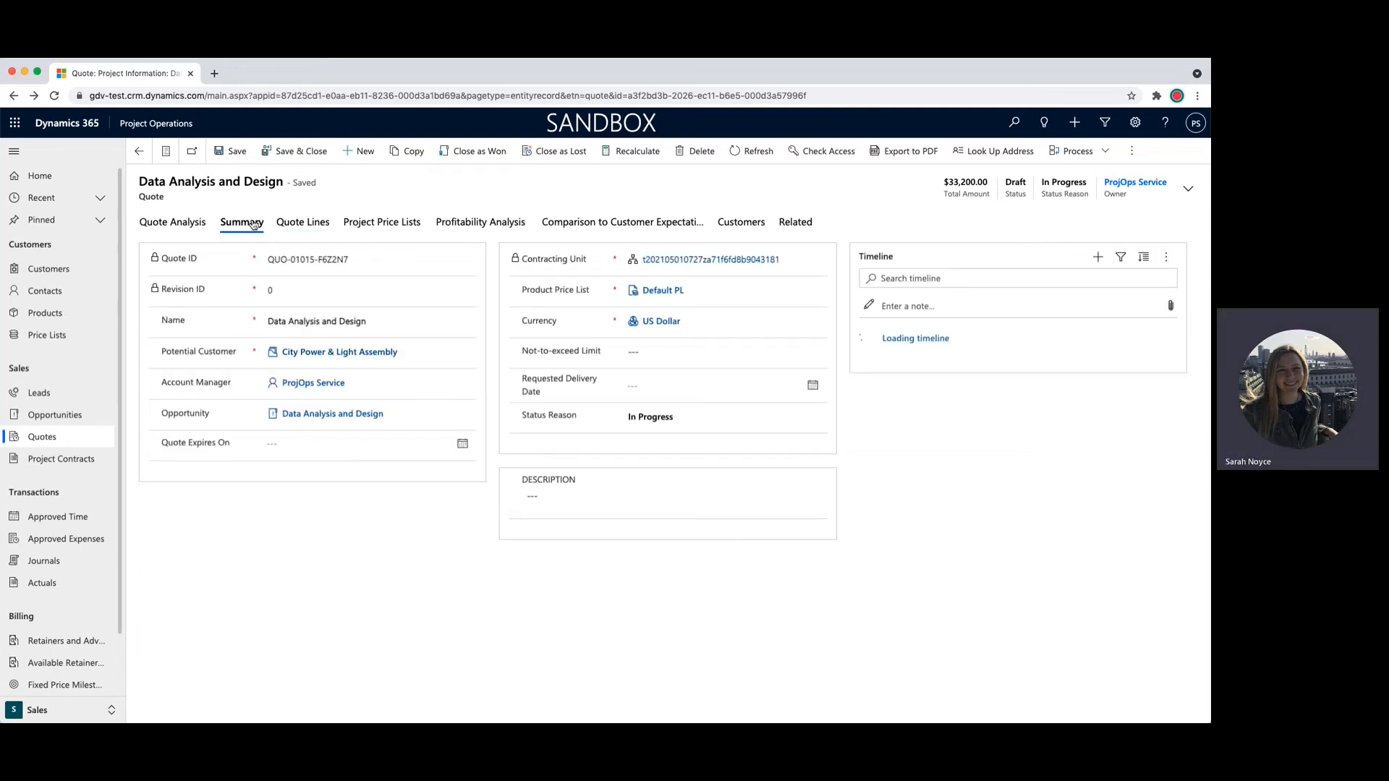
left_click(313, 415)
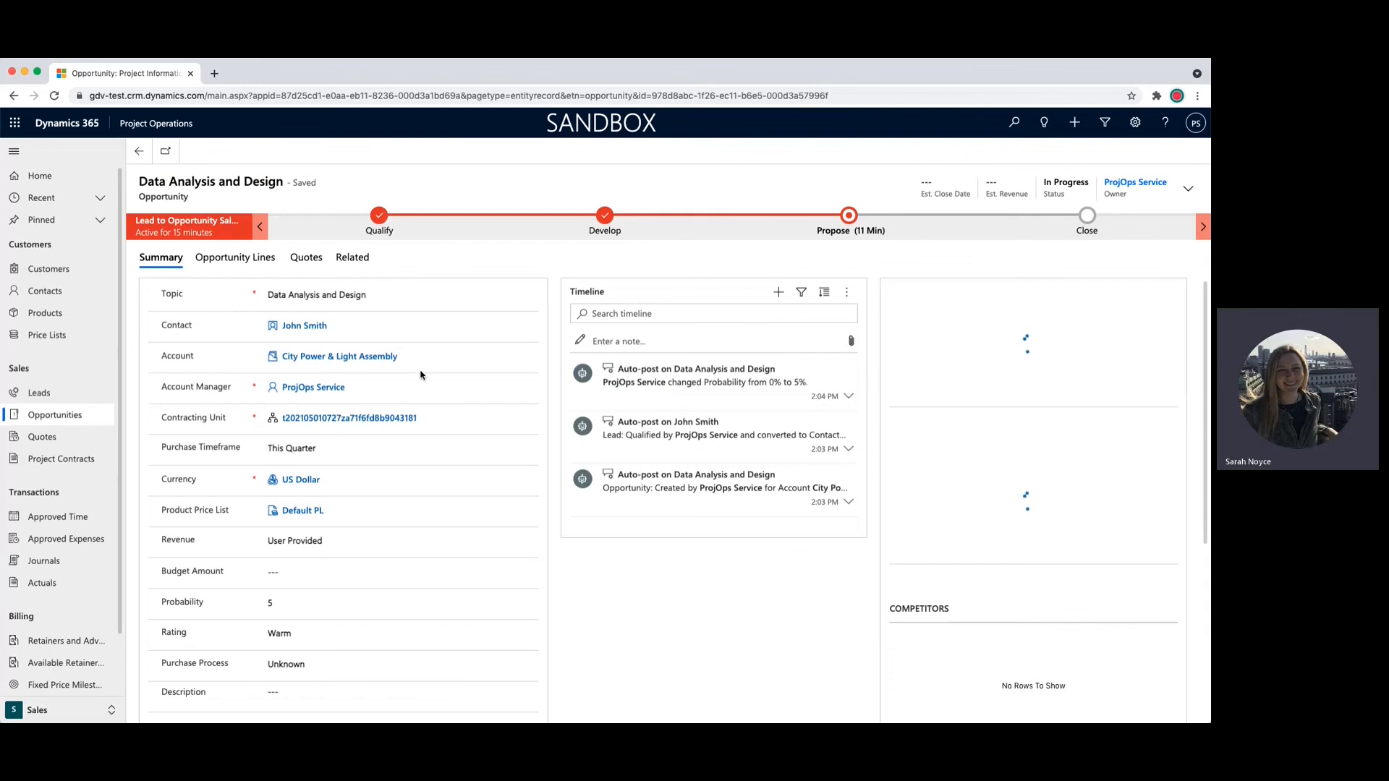
left_click(316, 260)
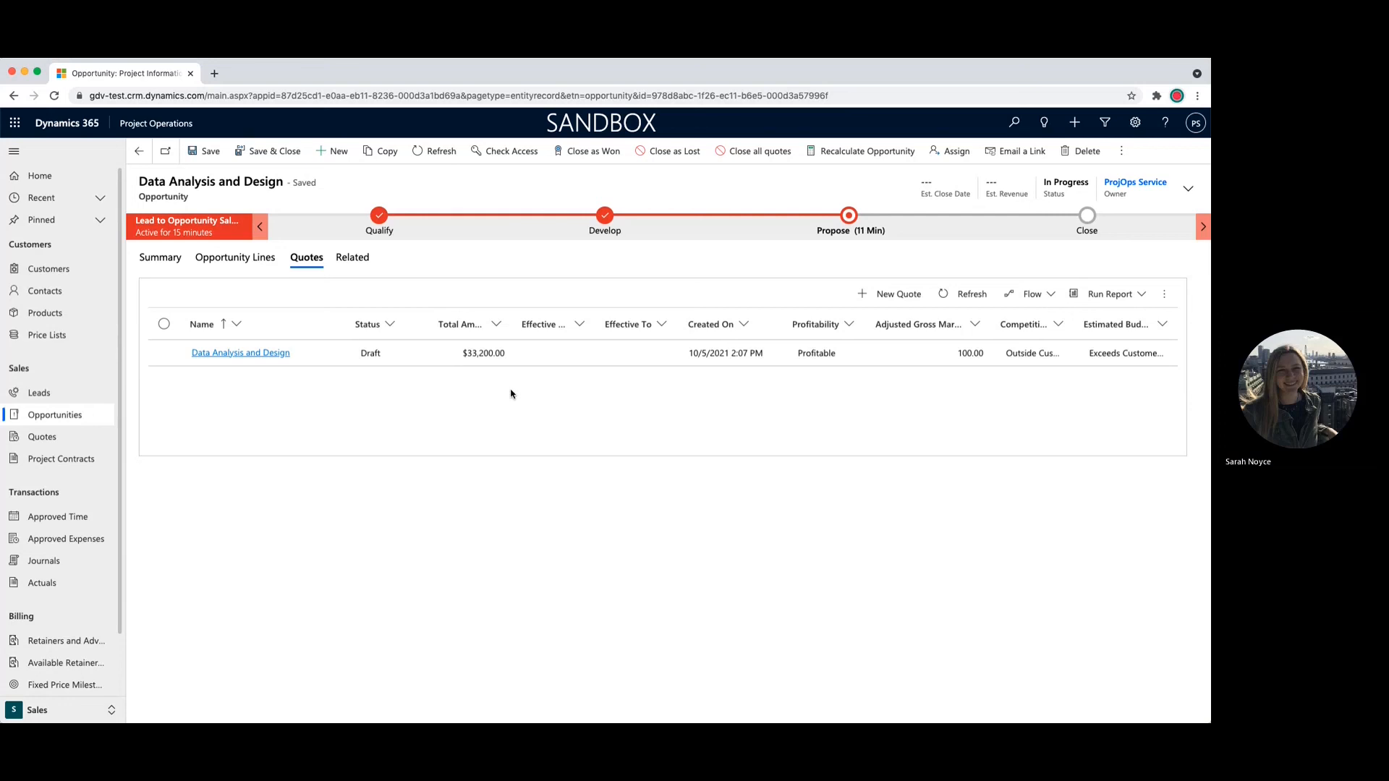
left_click(850, 218)
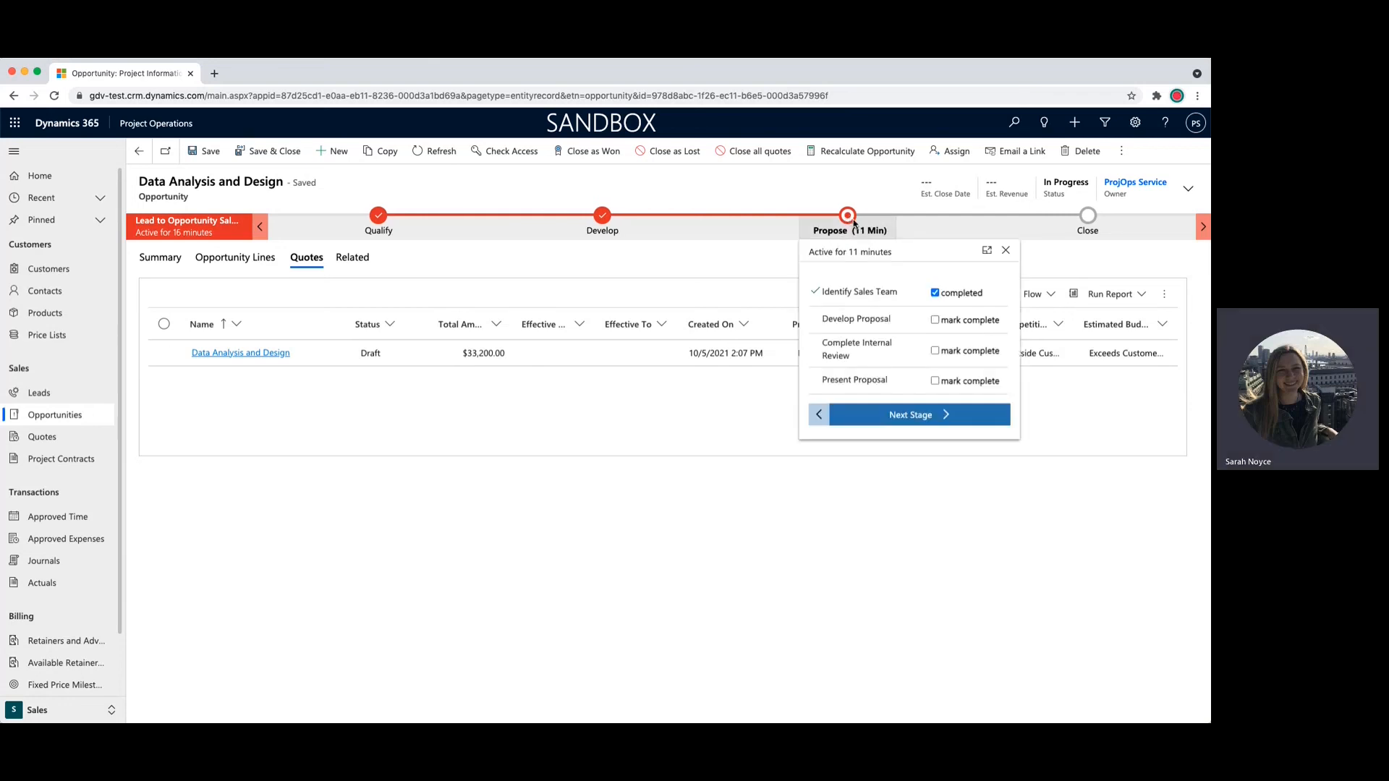
left_click(936, 320)
left_click(936, 352)
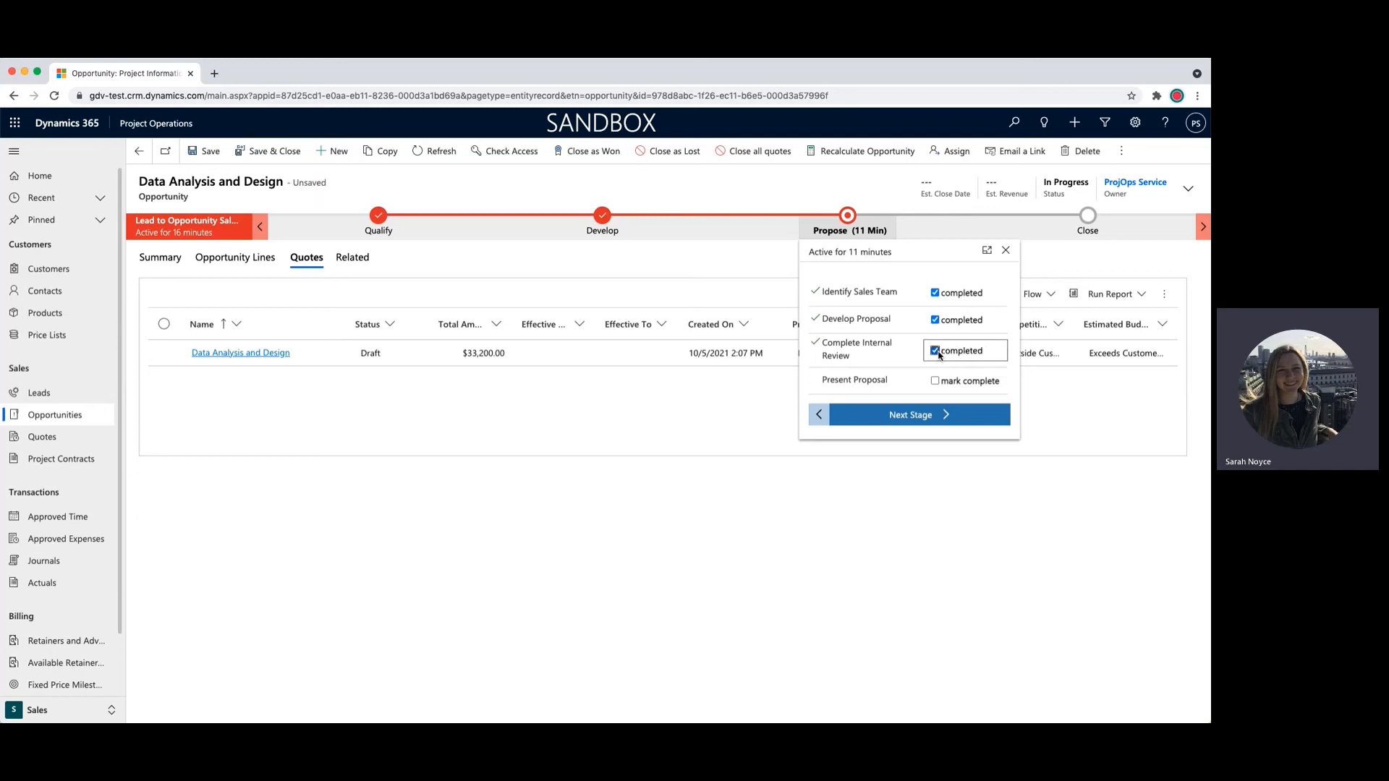
left_click(936, 381)
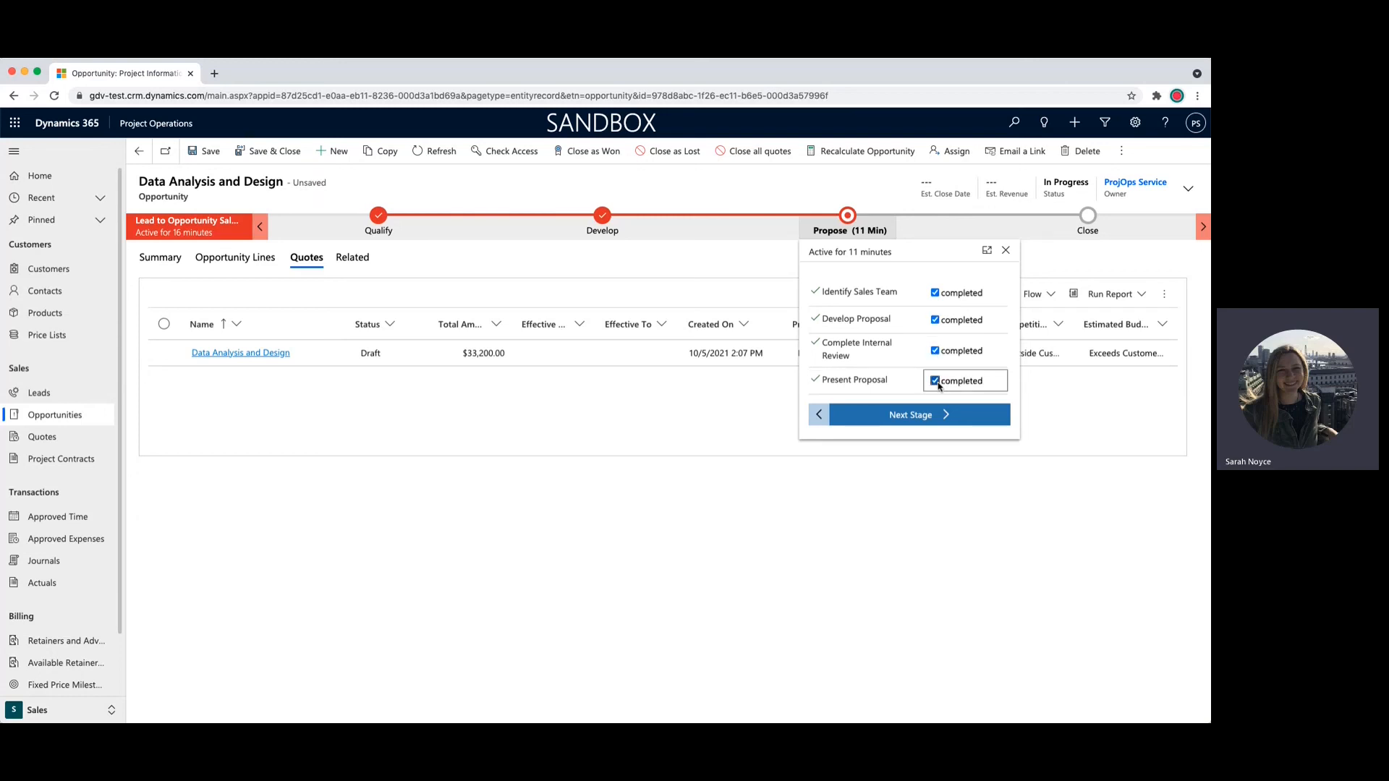
left_click(950, 416)
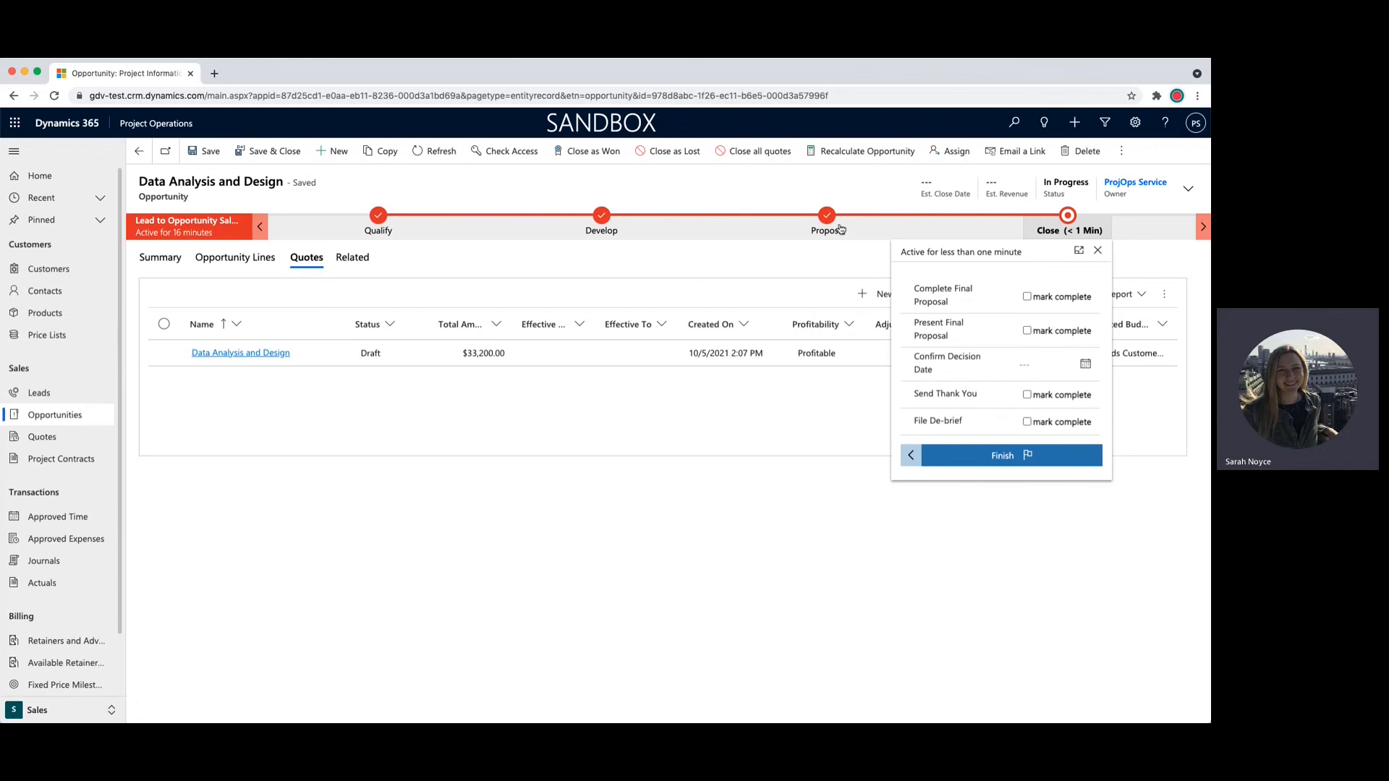
- Complete all Close stage tasks with a Confirm Decision Date of 10/5/2021 and finish the opportunity's sales process
left_click(1028, 297)
left_click(1027, 331)
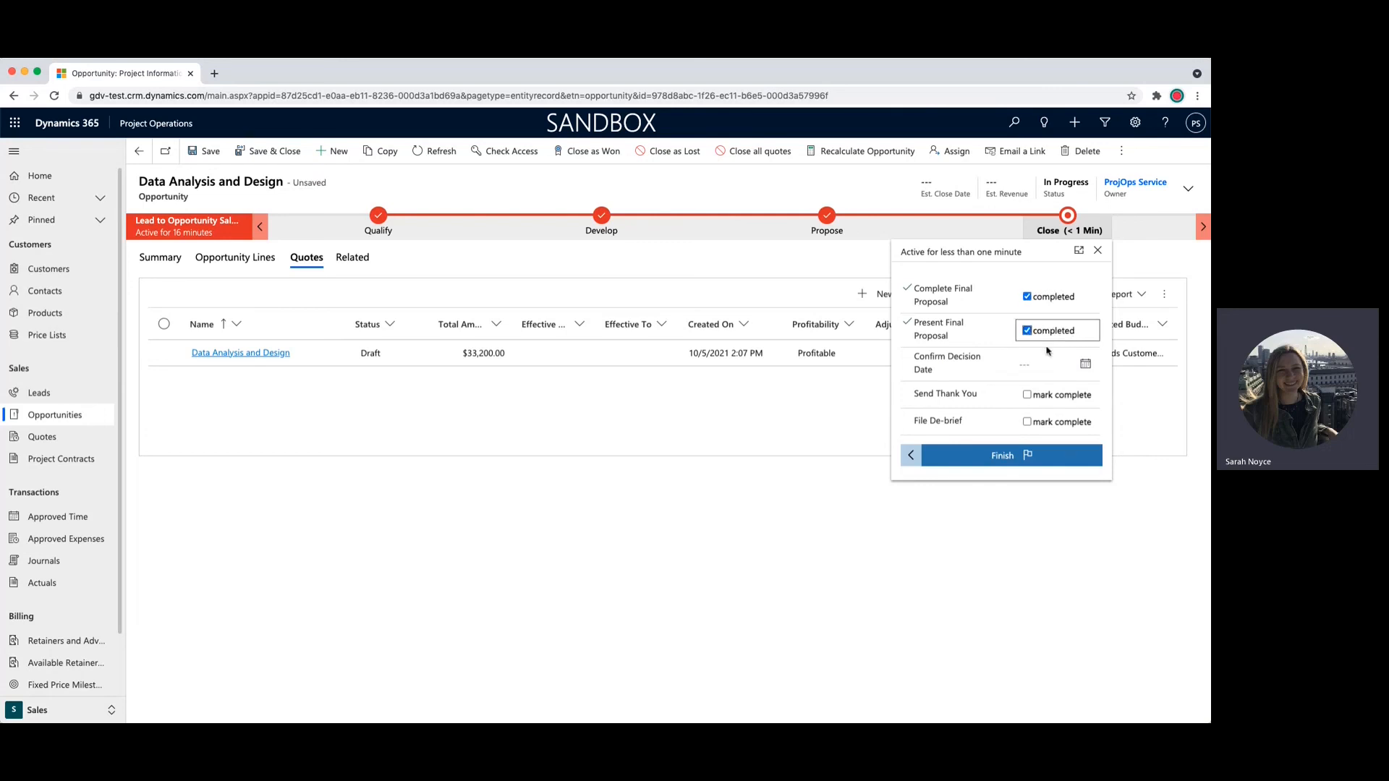
left_click(1085, 363)
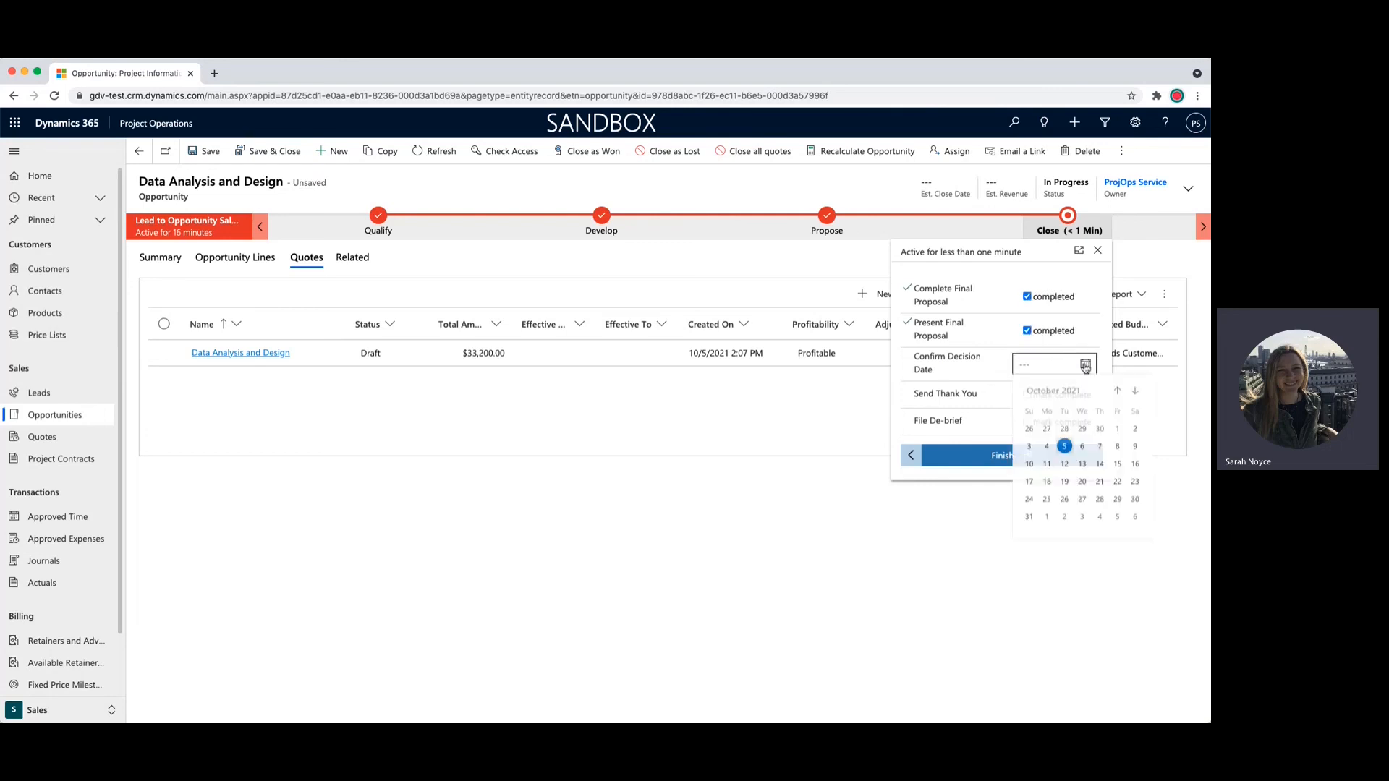
left_click(1069, 449)
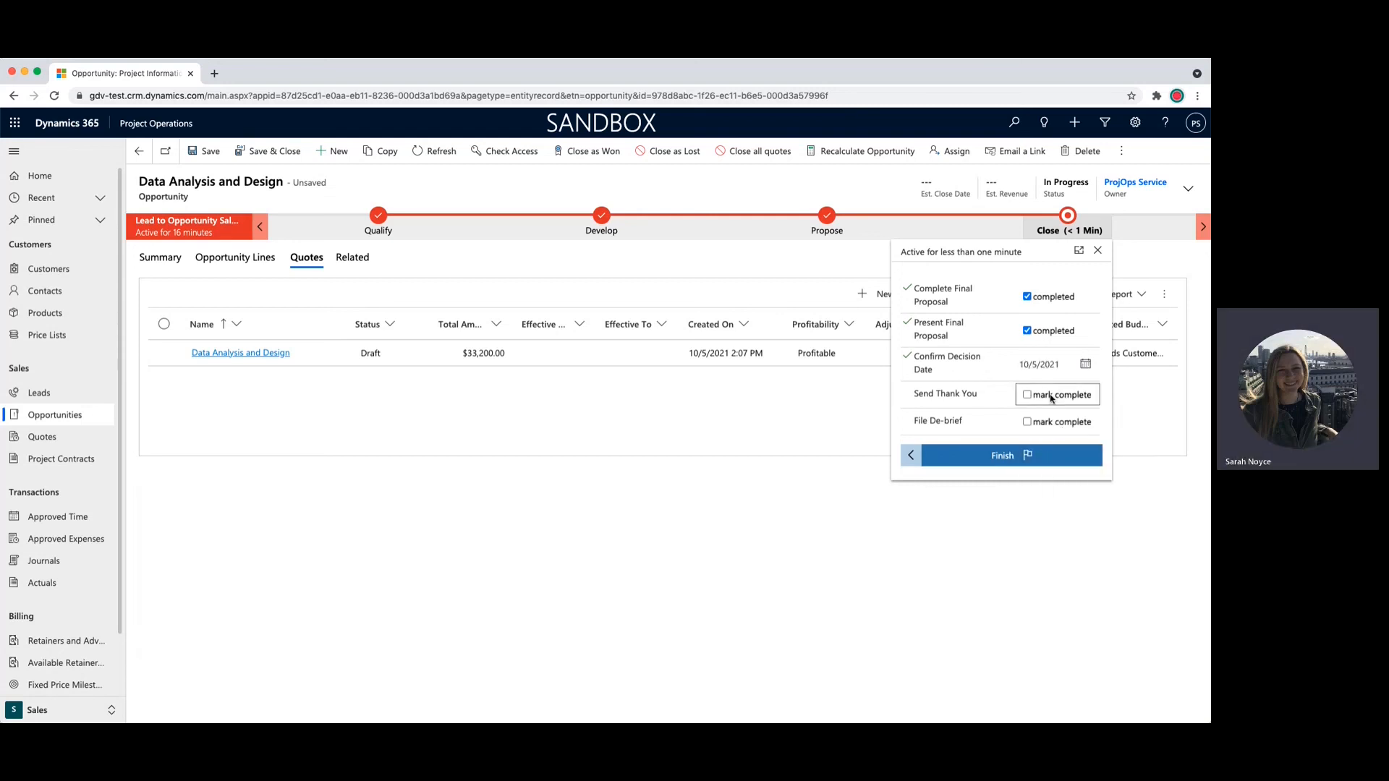
left_click(1028, 395)
left_click(1028, 423)
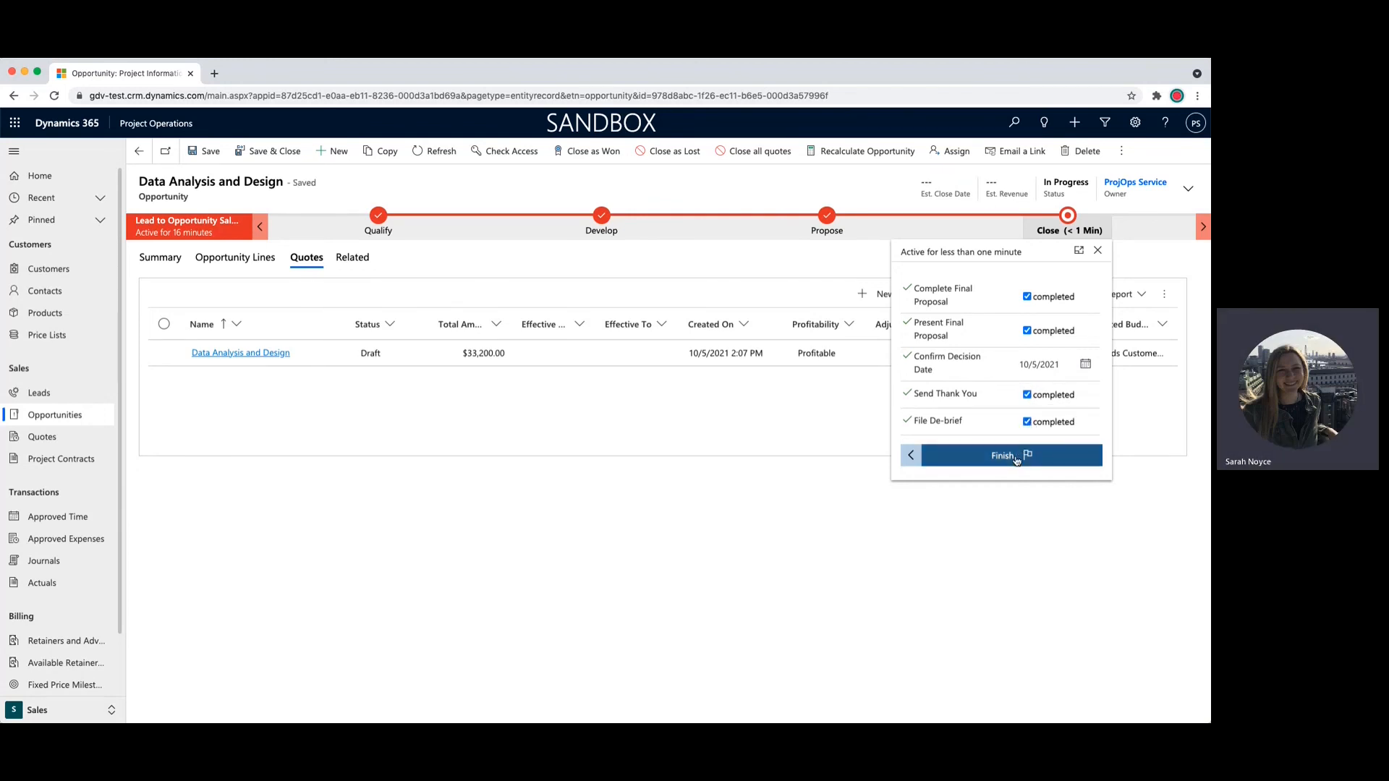
left_click(1017, 457)
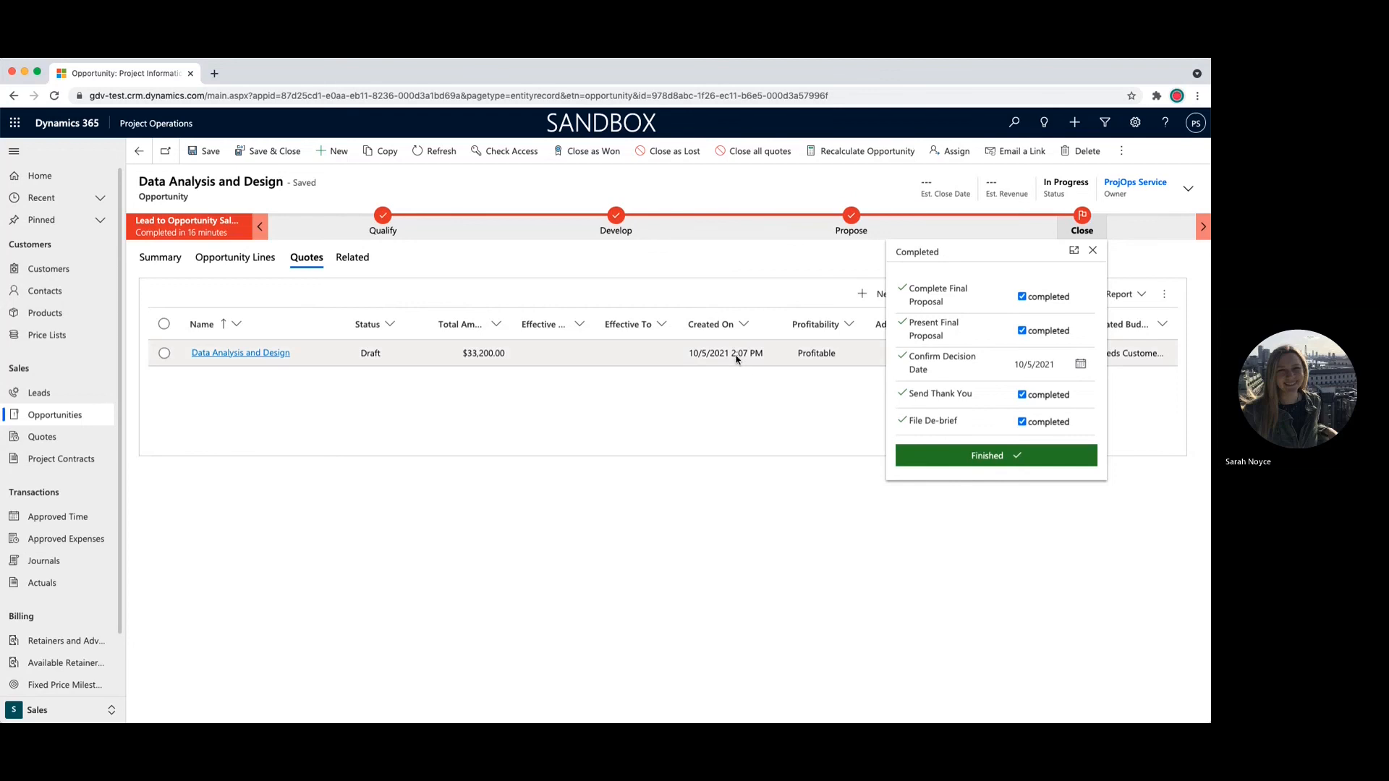
- Open the Data Analysis and Design quote from the opportunity and close it as won
double_click(642, 362)
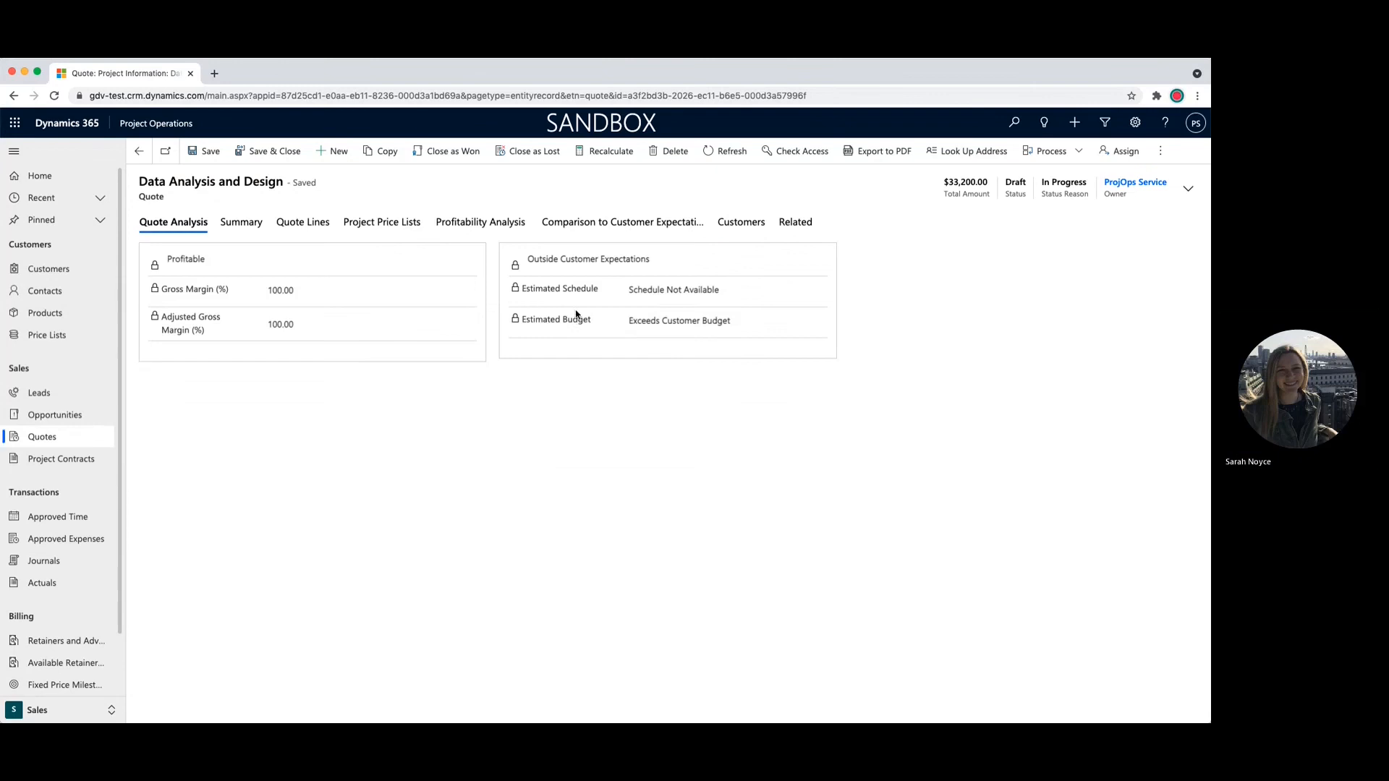
left_click(241, 221)
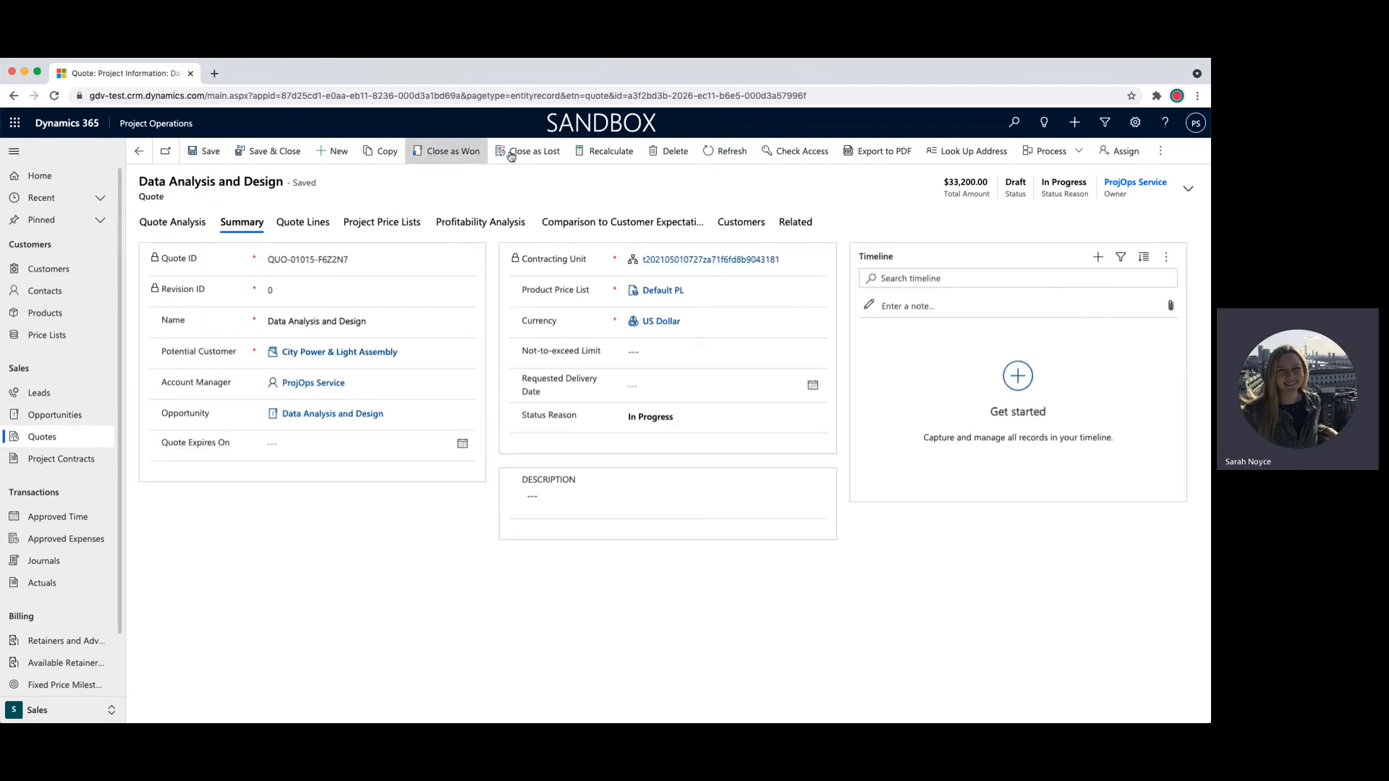
left_click(453, 151)
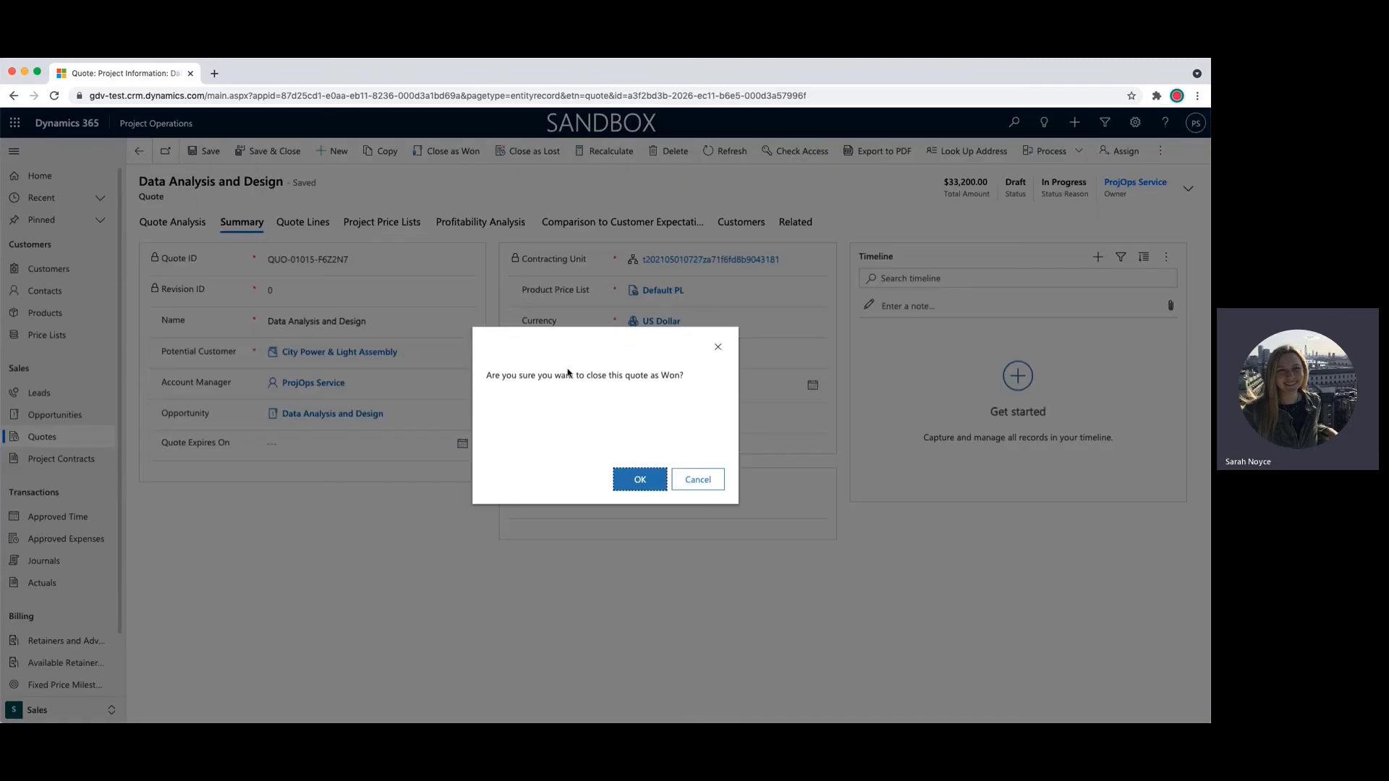
left_click(639, 480)
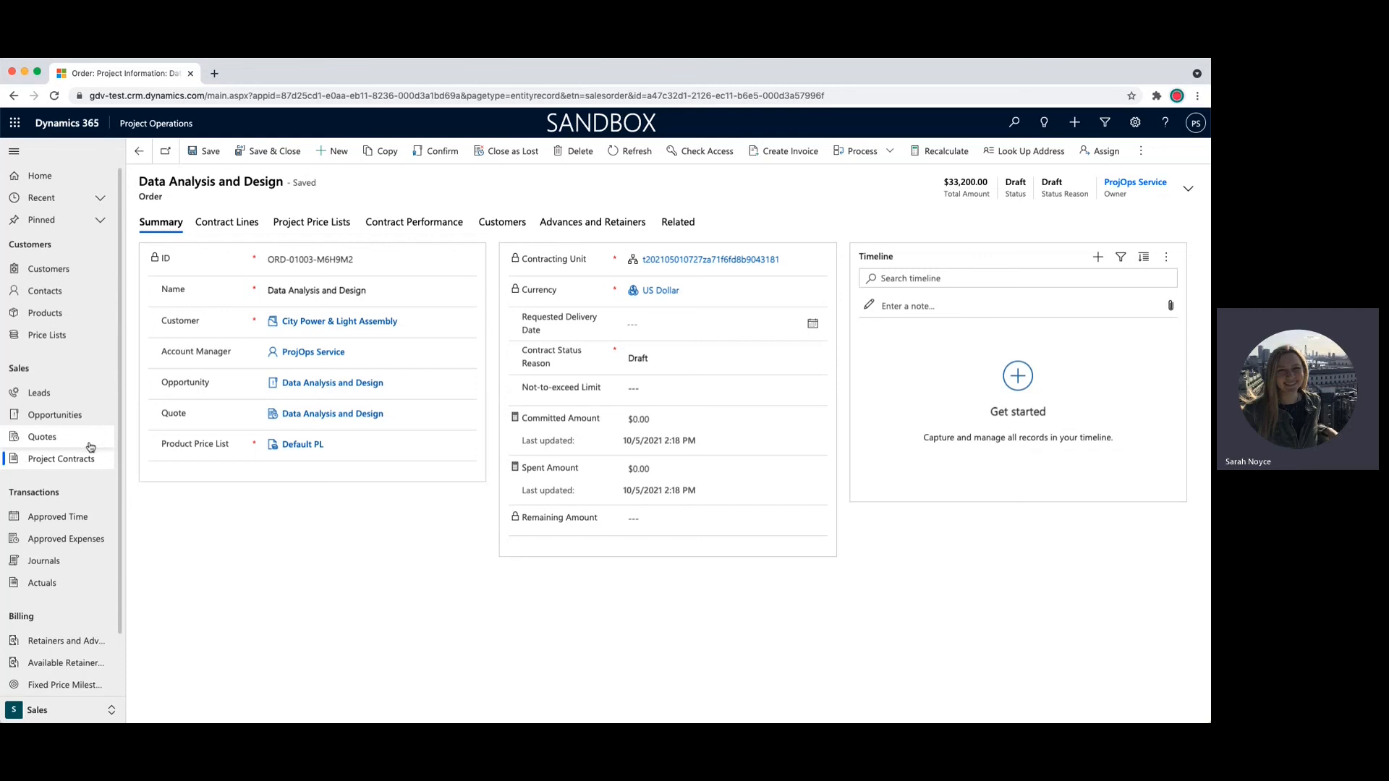
- Open the order's linked opportunity and close it as won with an Actual Revenue of 32000
left_click(303, 384)
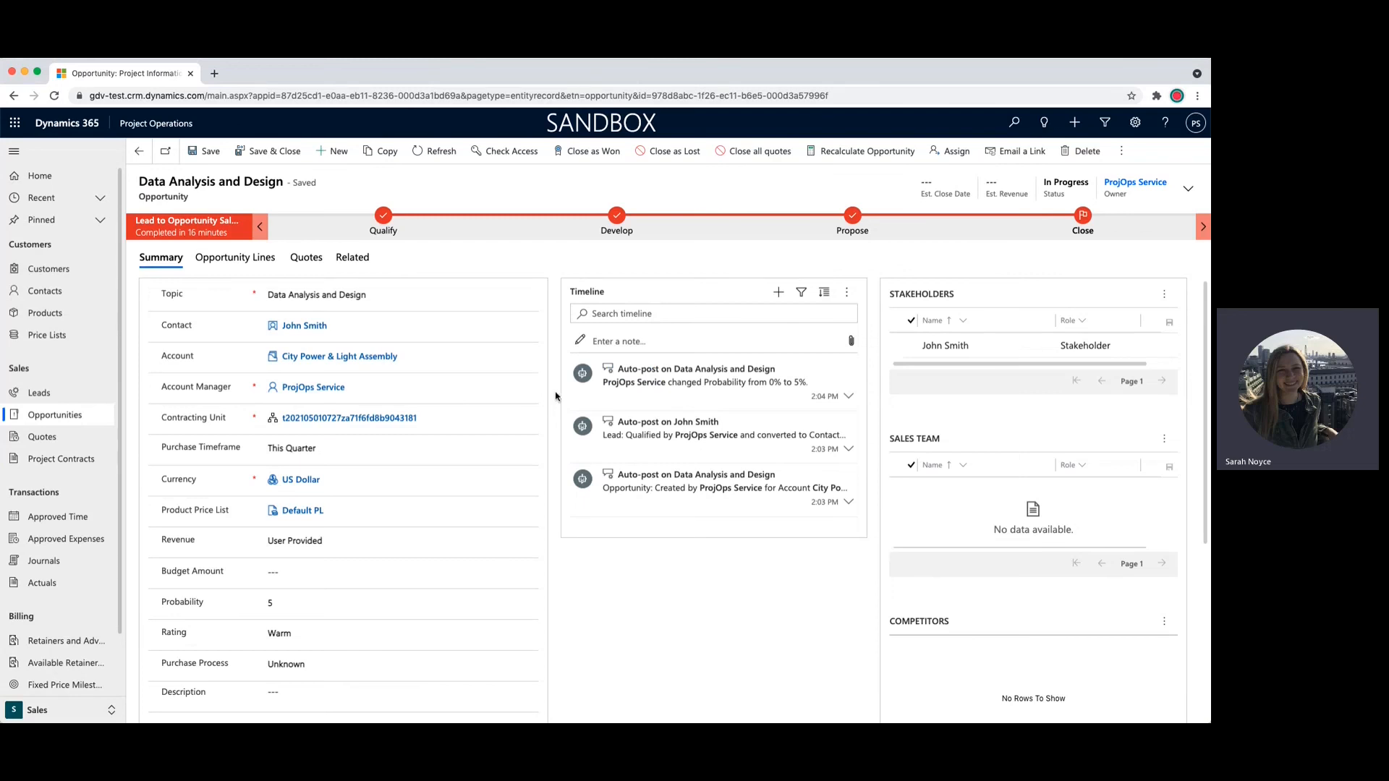
left_click(589, 158)
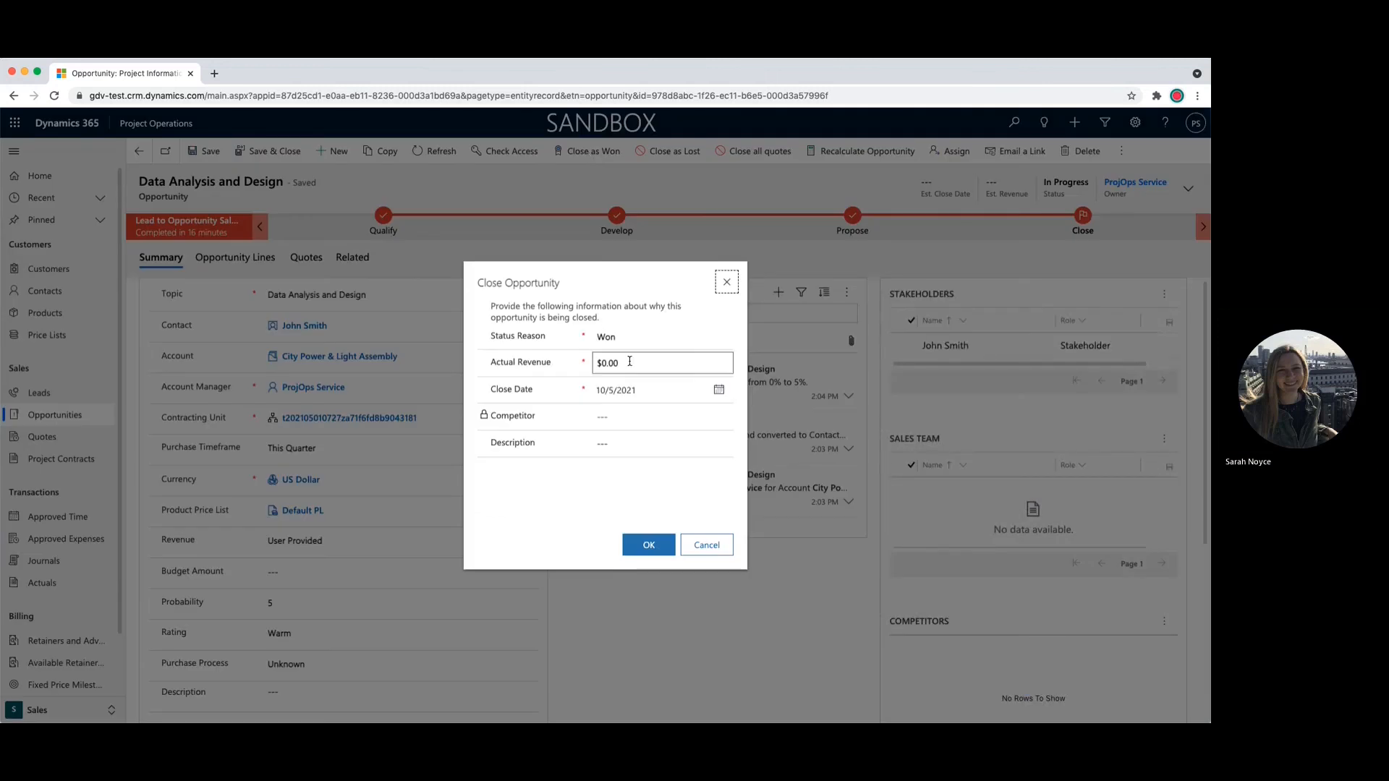
left_click_drag(631, 364, 597, 367)
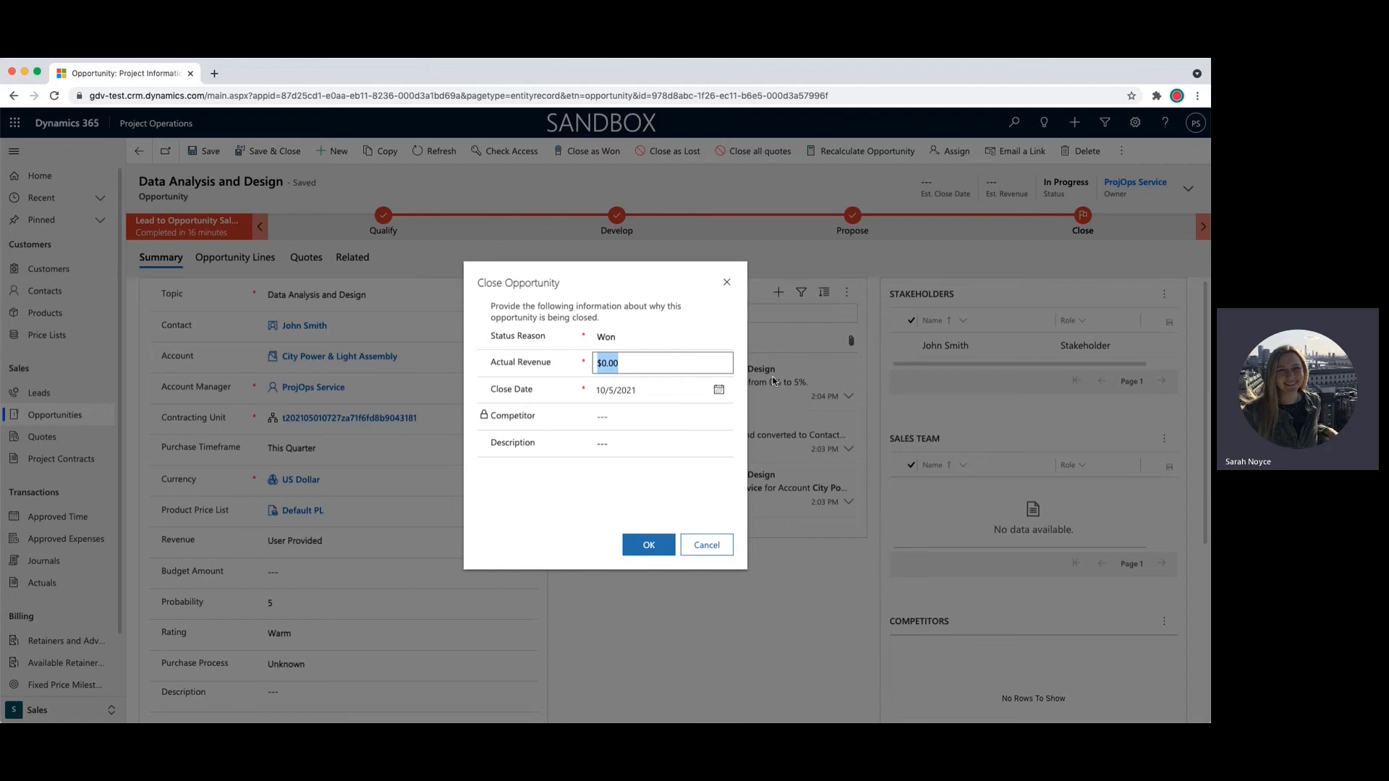
type("32000")
left_click(650, 546)
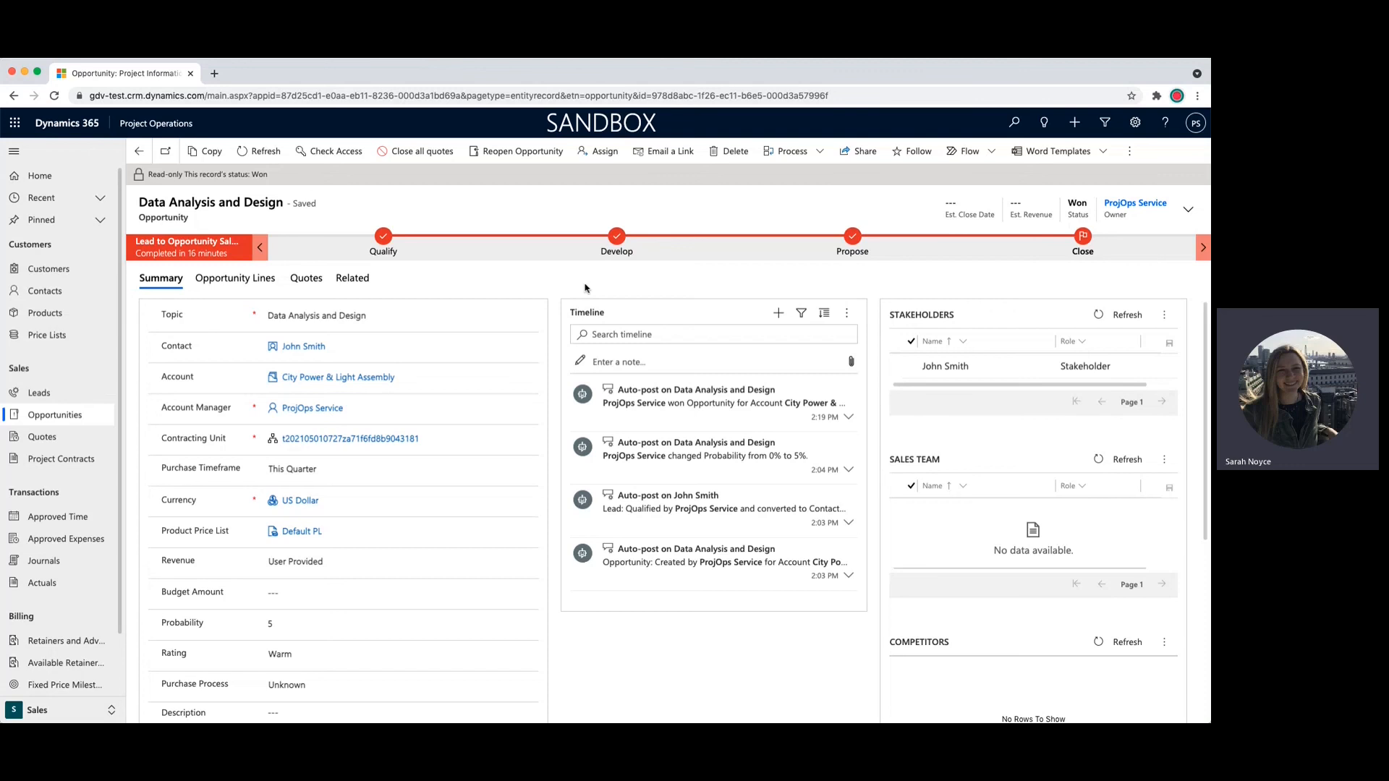
- Open the Data Analysis and Design project contract and open its Discovery contract line
left_click(83, 463)
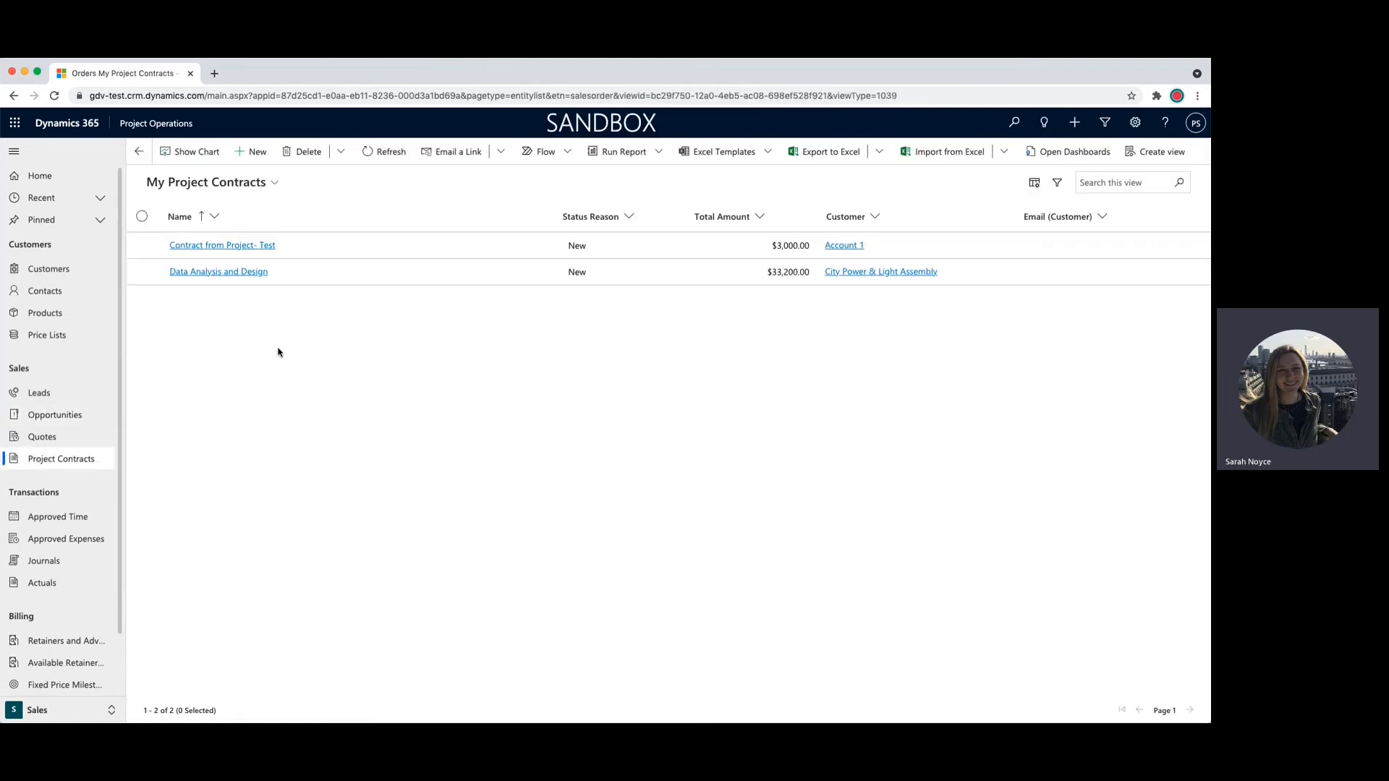
left_click(265, 275)
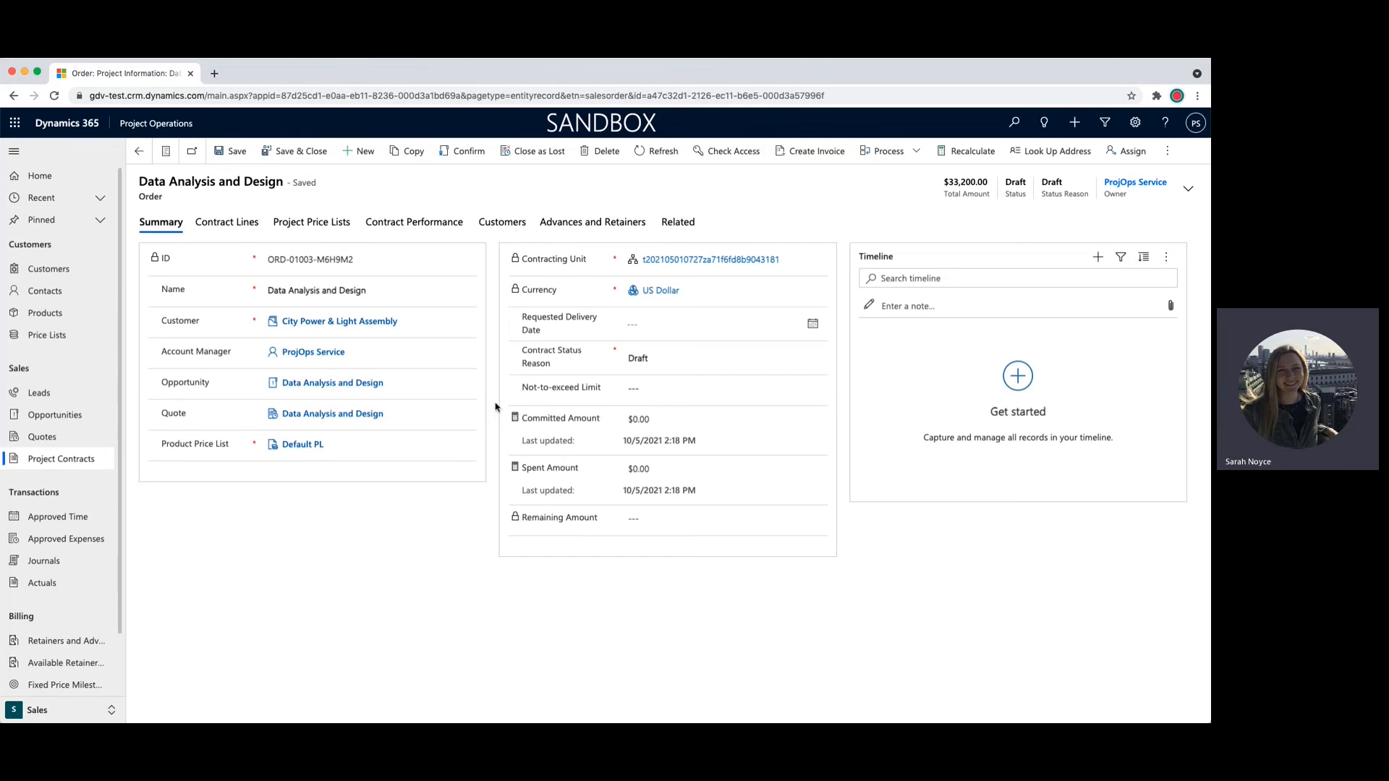
left_click(227, 223)
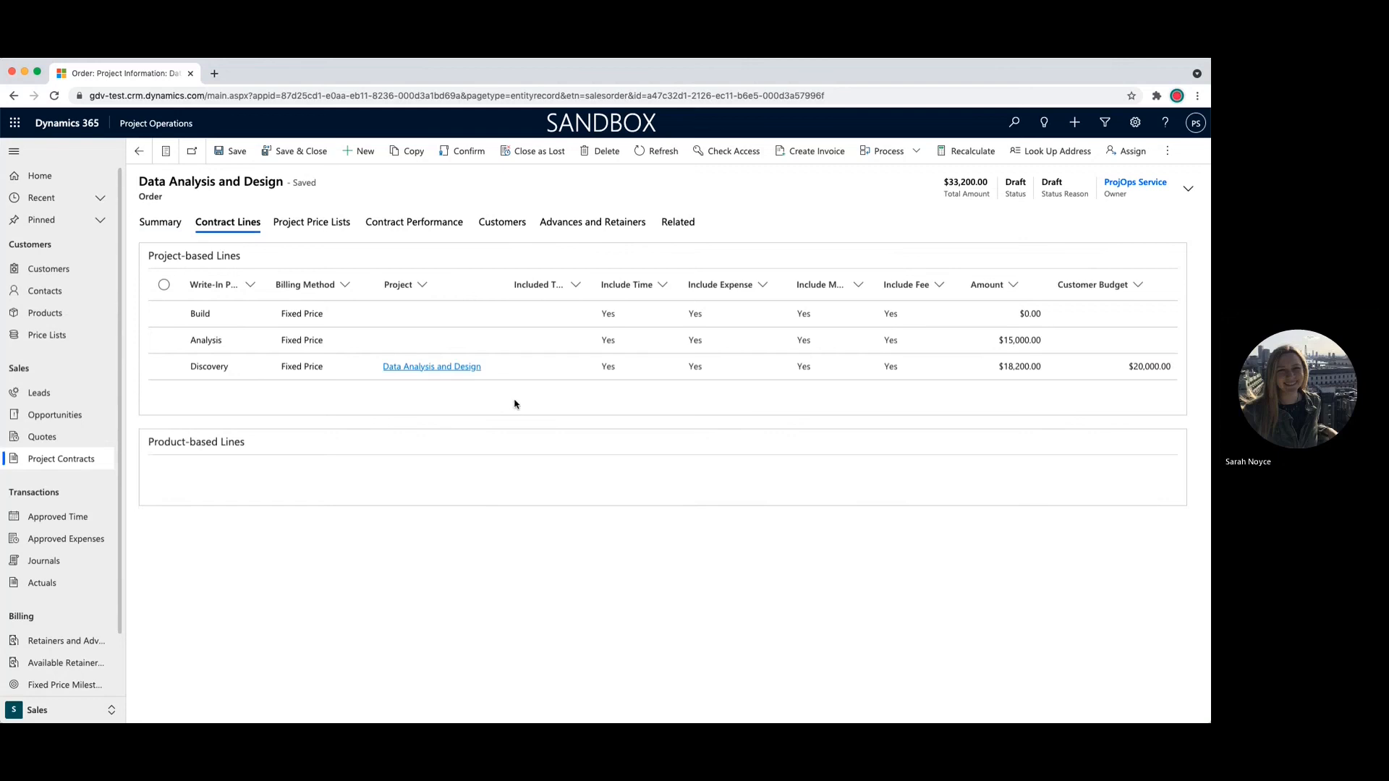
double_click(533, 404)
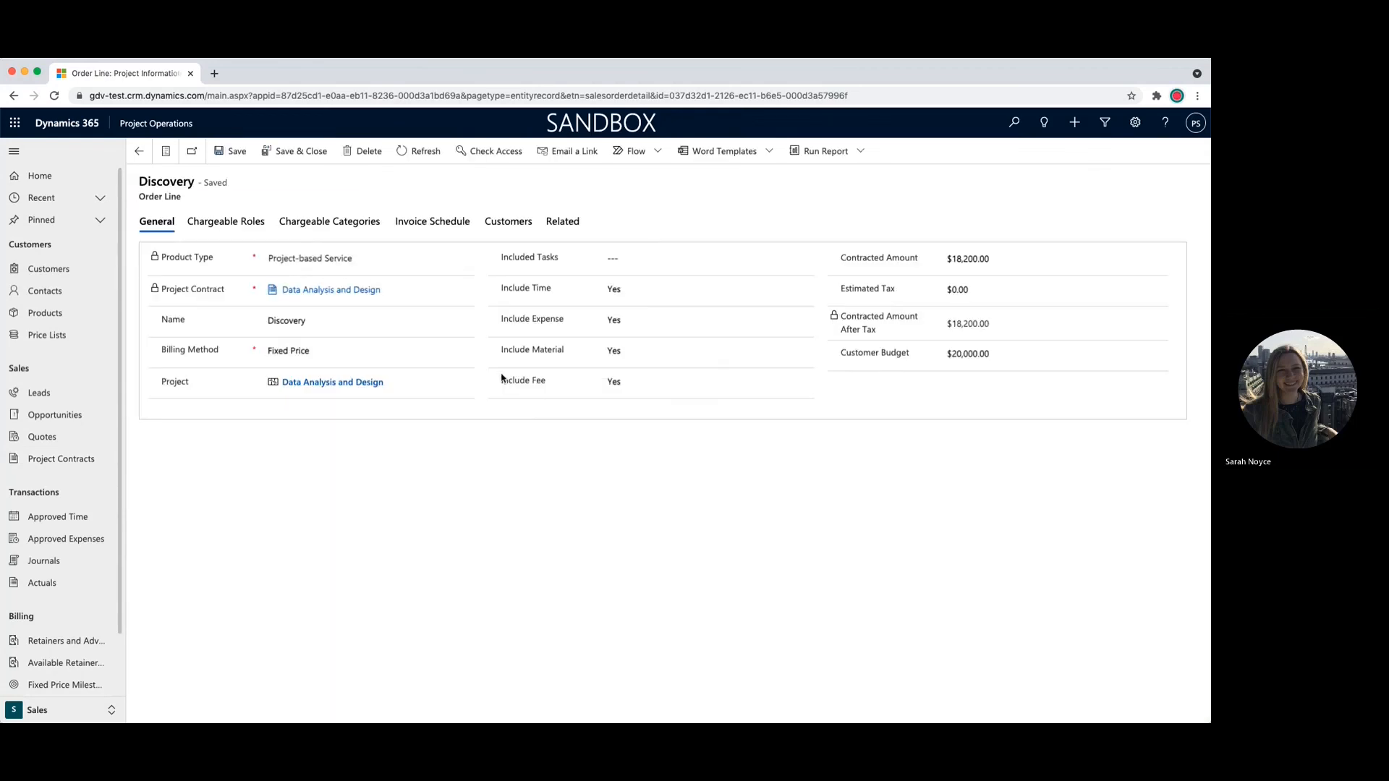
- Set the Discovery line's invoice frequency to Monthly with billing start date 10/11/2021, and try to generate periodic milestones
left_click(448, 221)
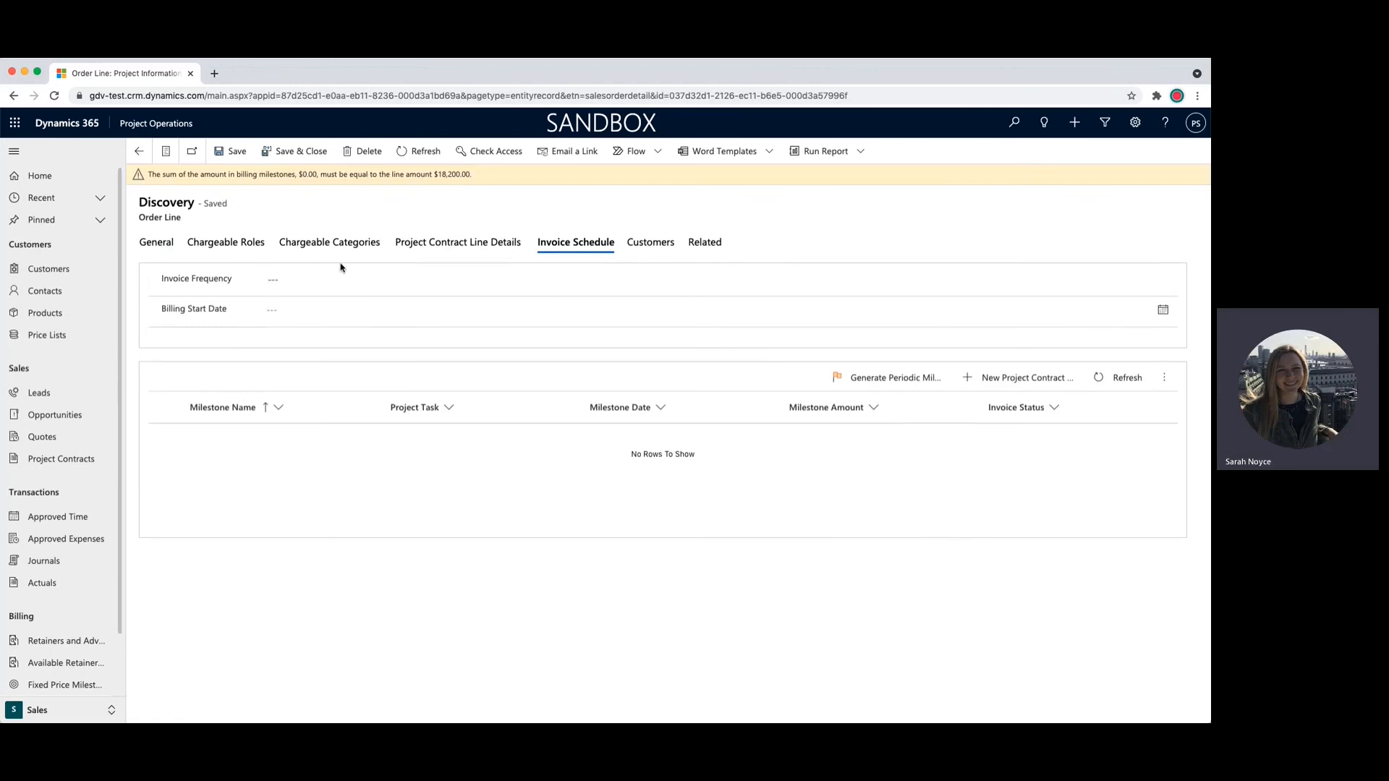
left_click(341, 275)
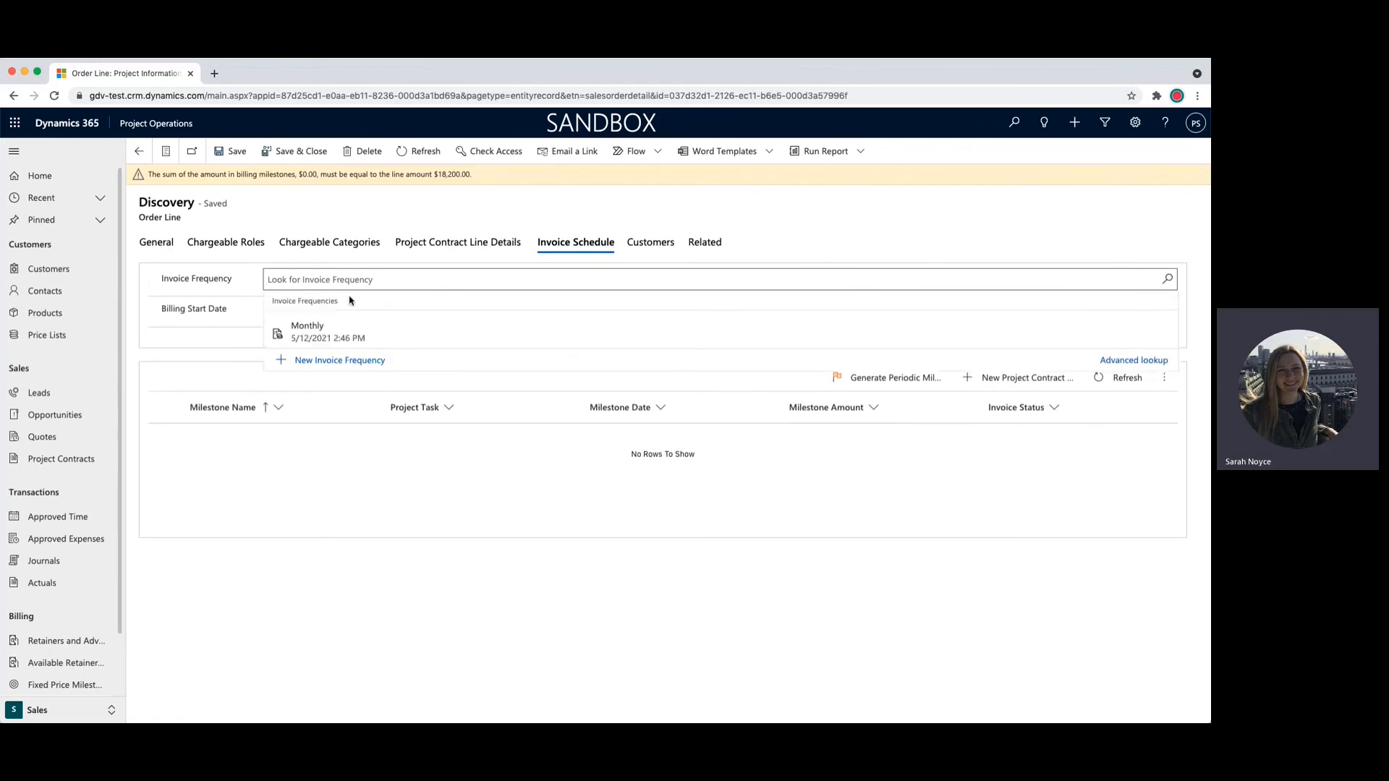
left_click(296, 329)
left_click(324, 309)
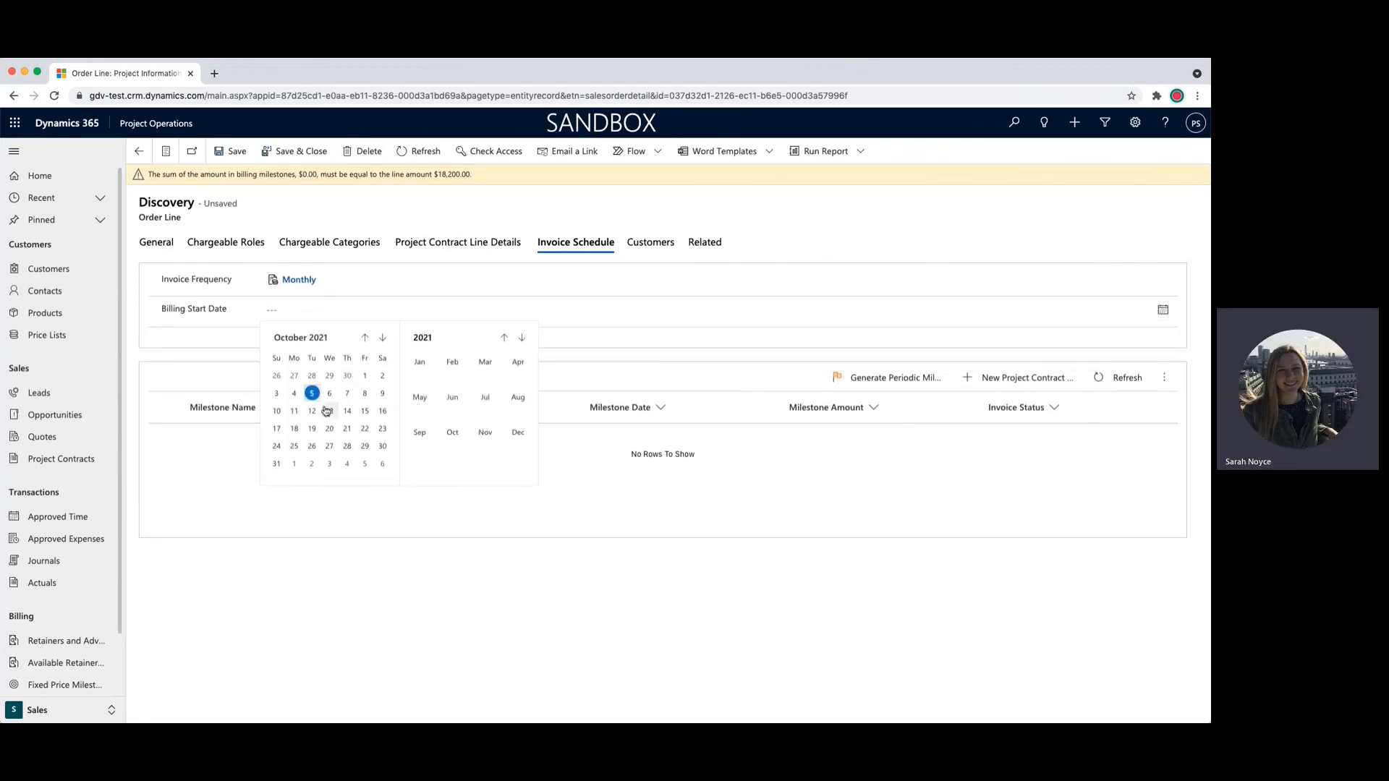
left_click(293, 411)
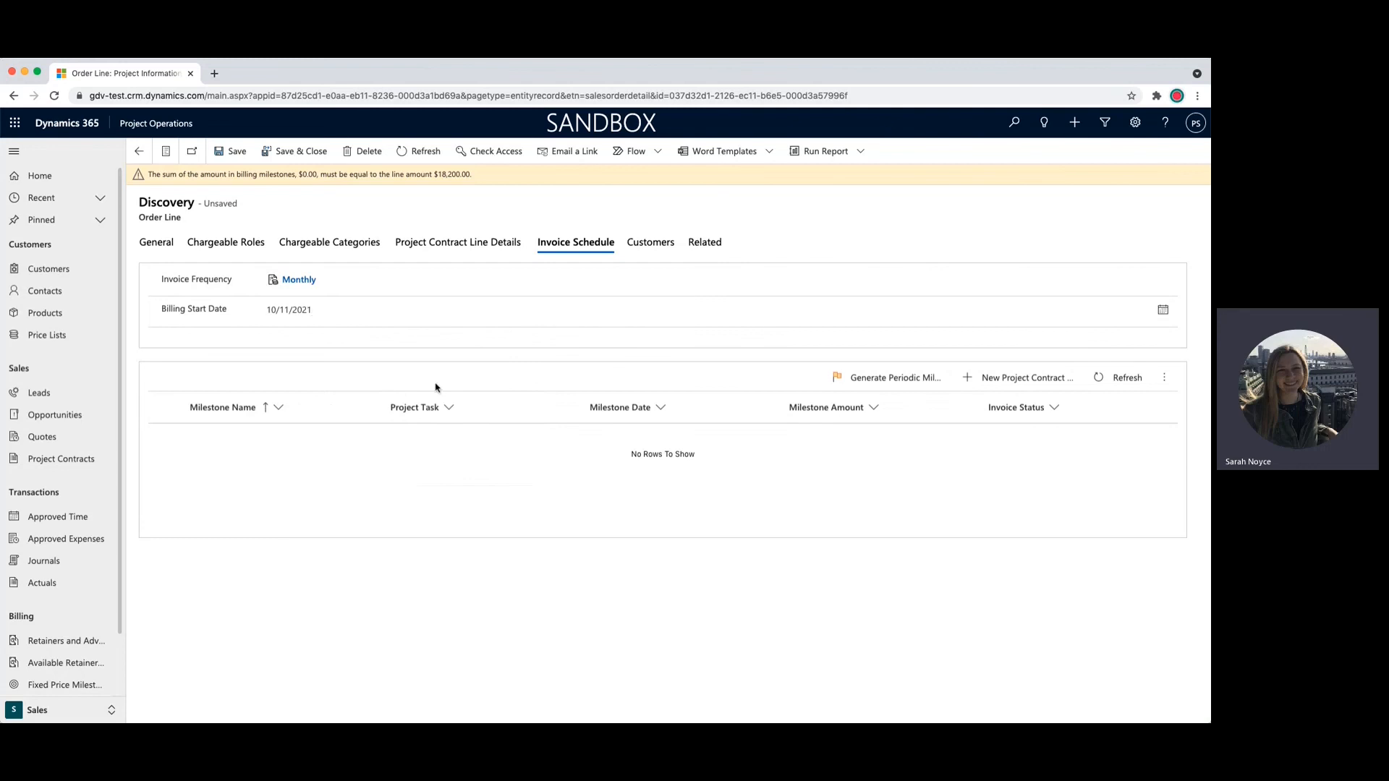
left_click(870, 390)
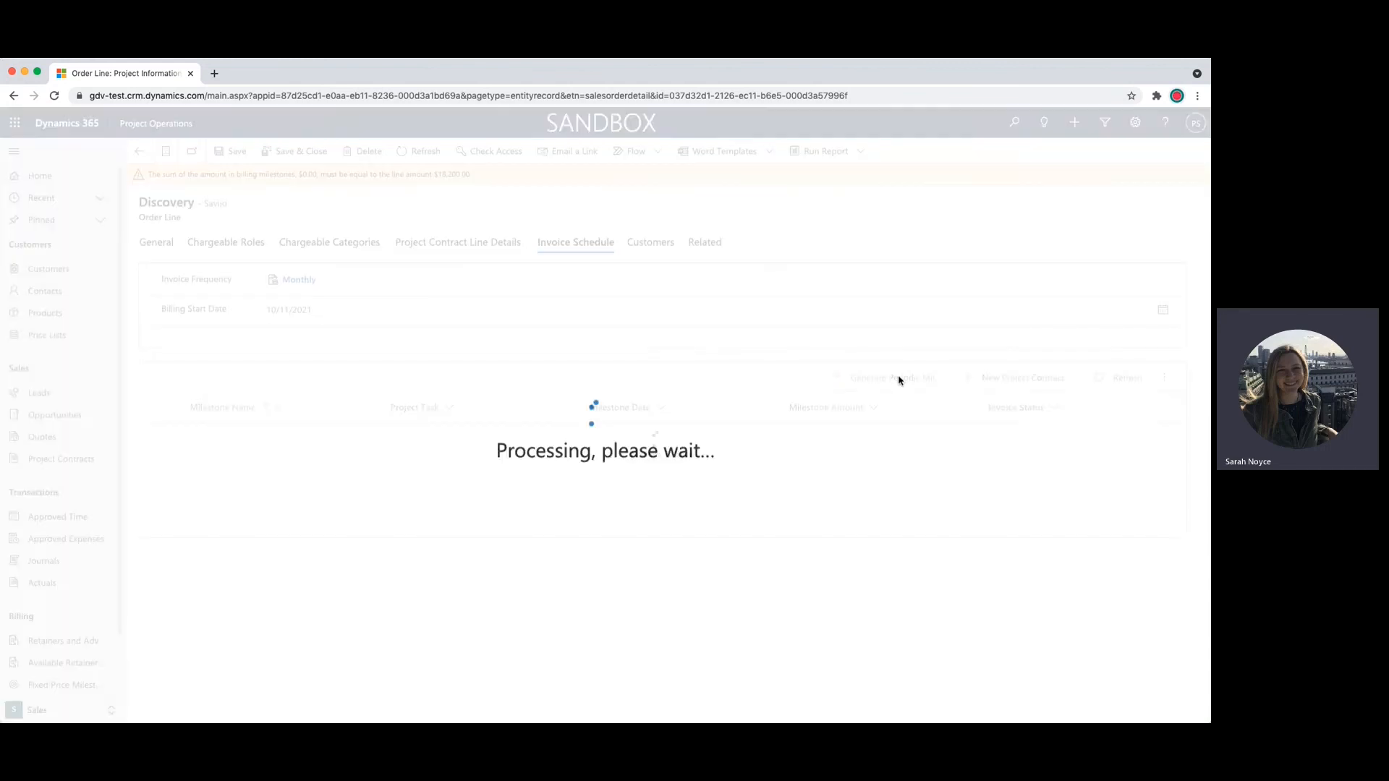
- Add a contract line milestone named Milestone 1, dated 11/1/2021 with a line amount of 18200, and save and close the Discovery line
left_click(993, 380)
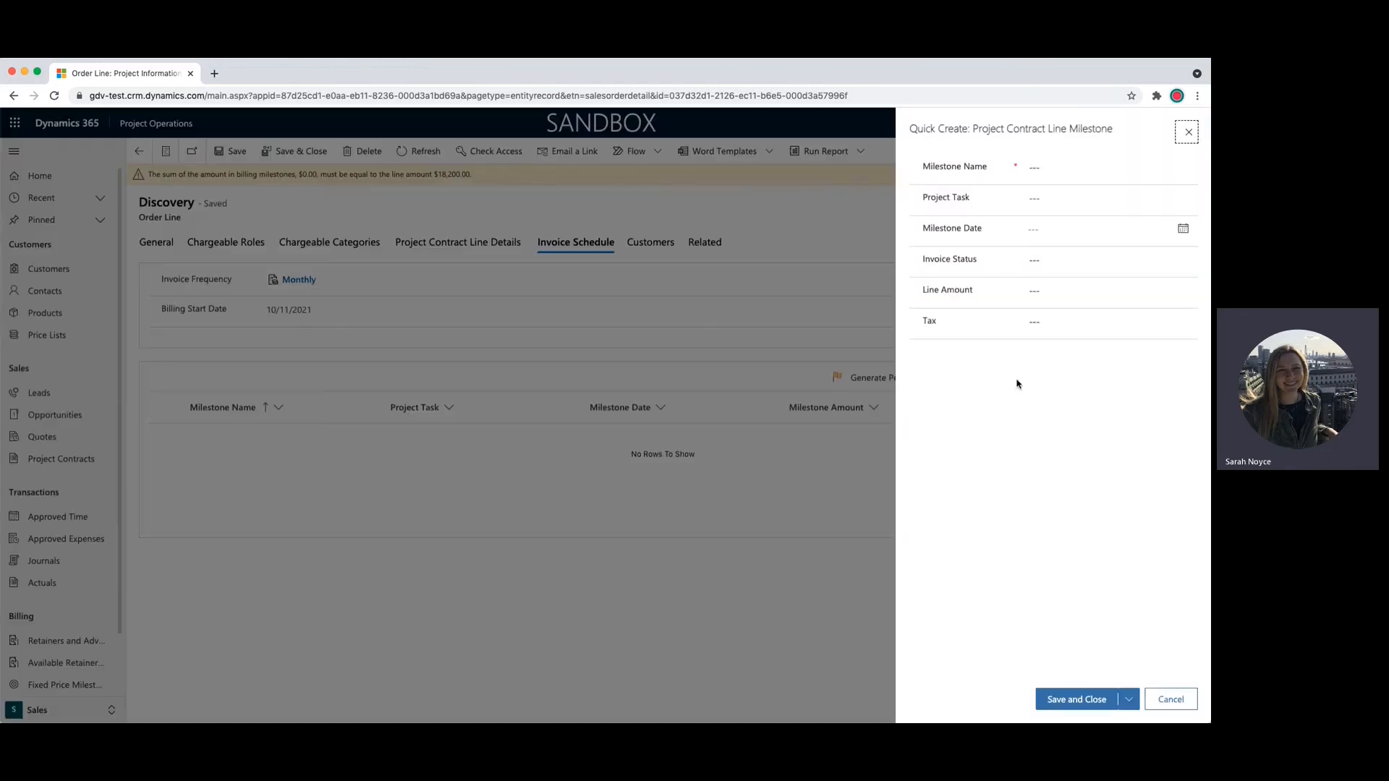
left_click(1070, 167)
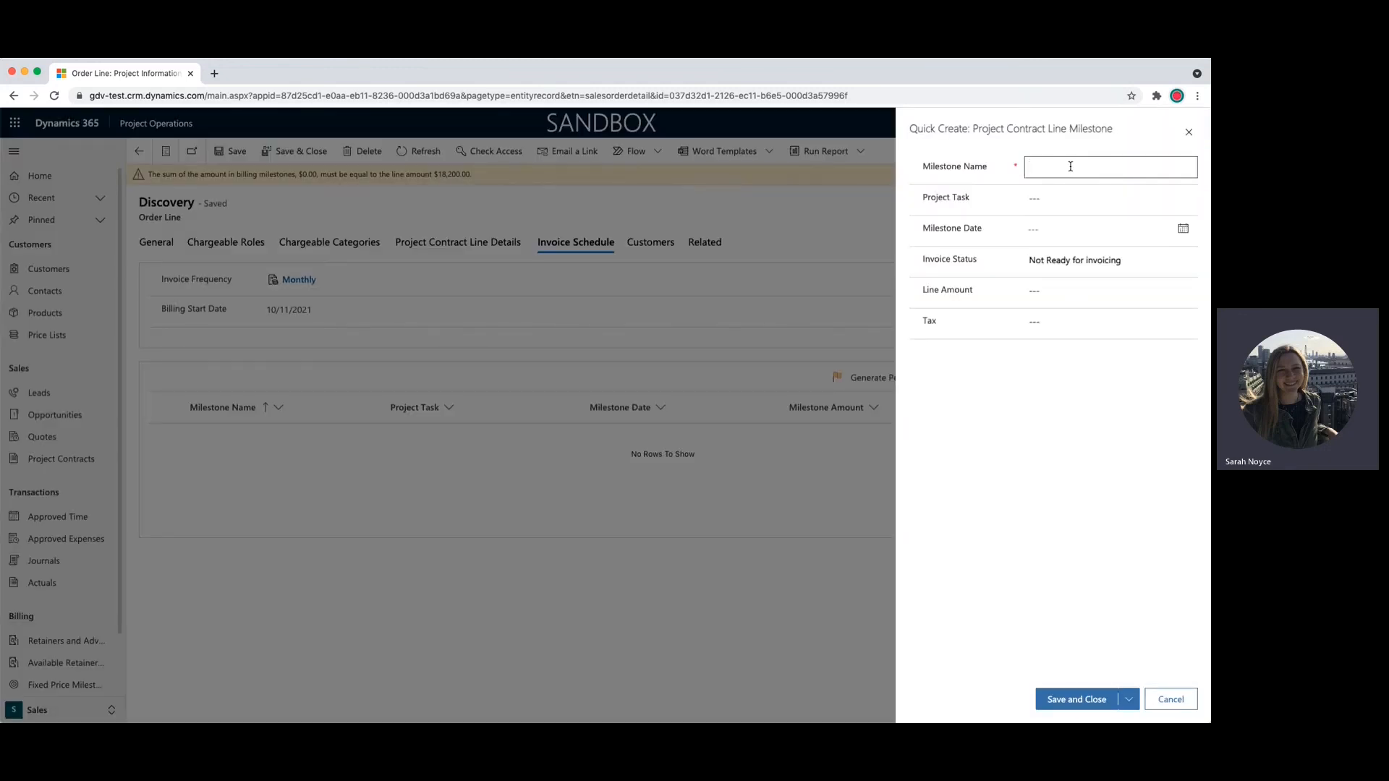
type("Milestone 1")
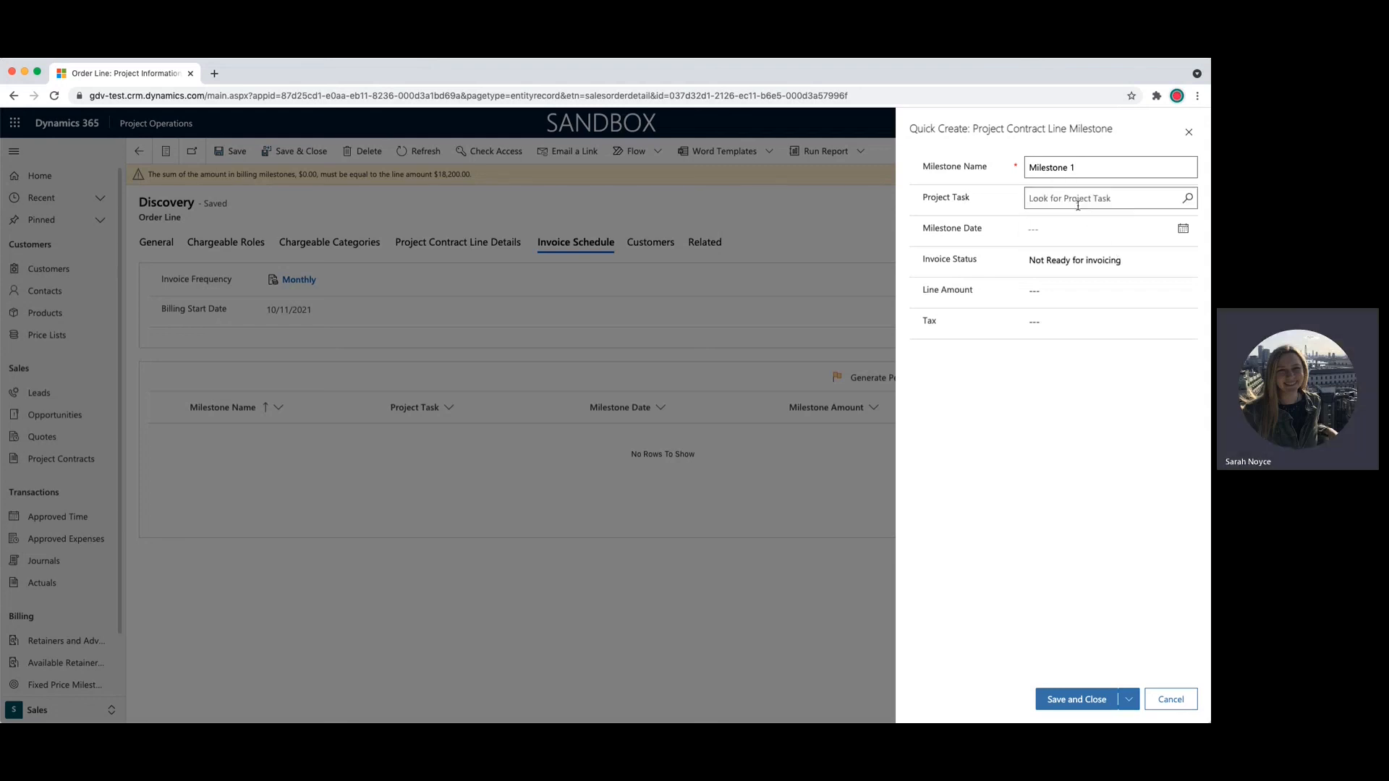
left_click(1184, 228)
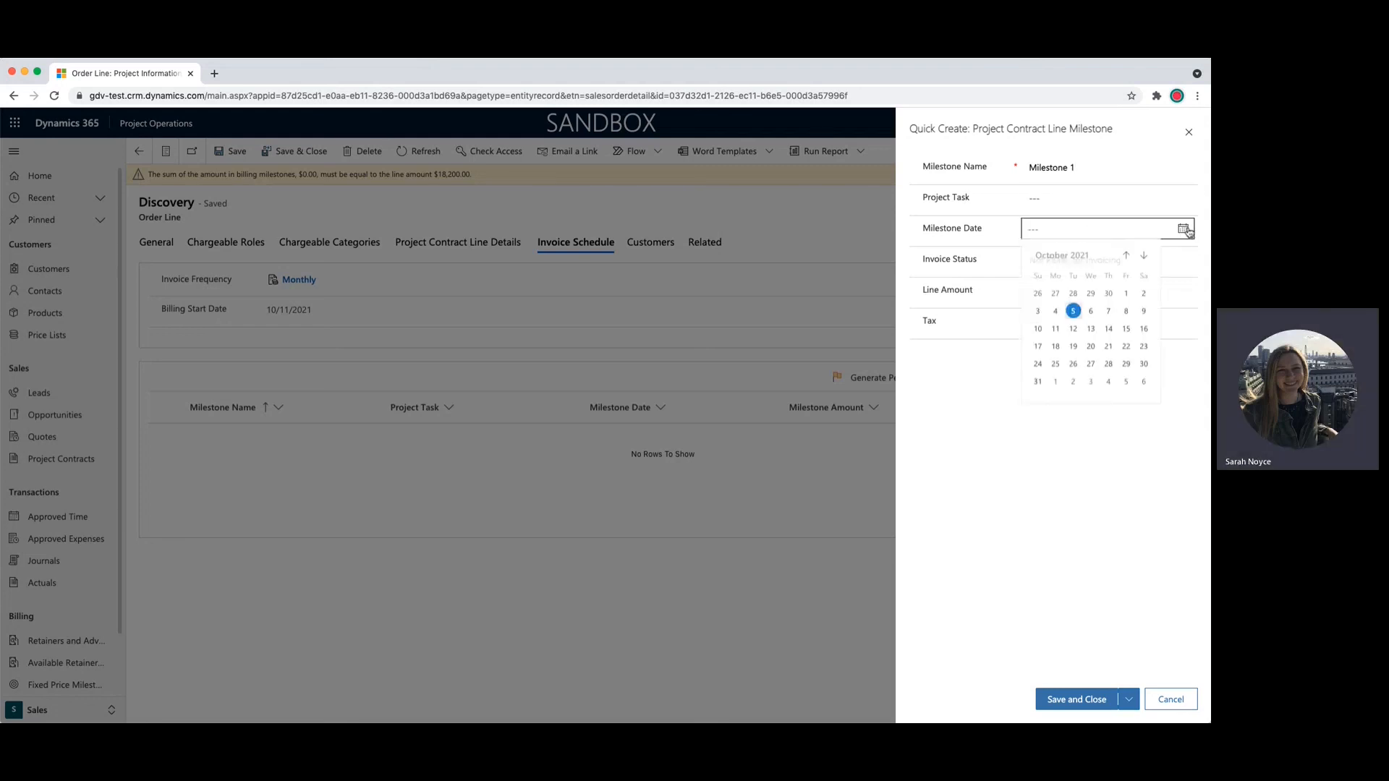
left_click(1143, 257)
left_click(1057, 298)
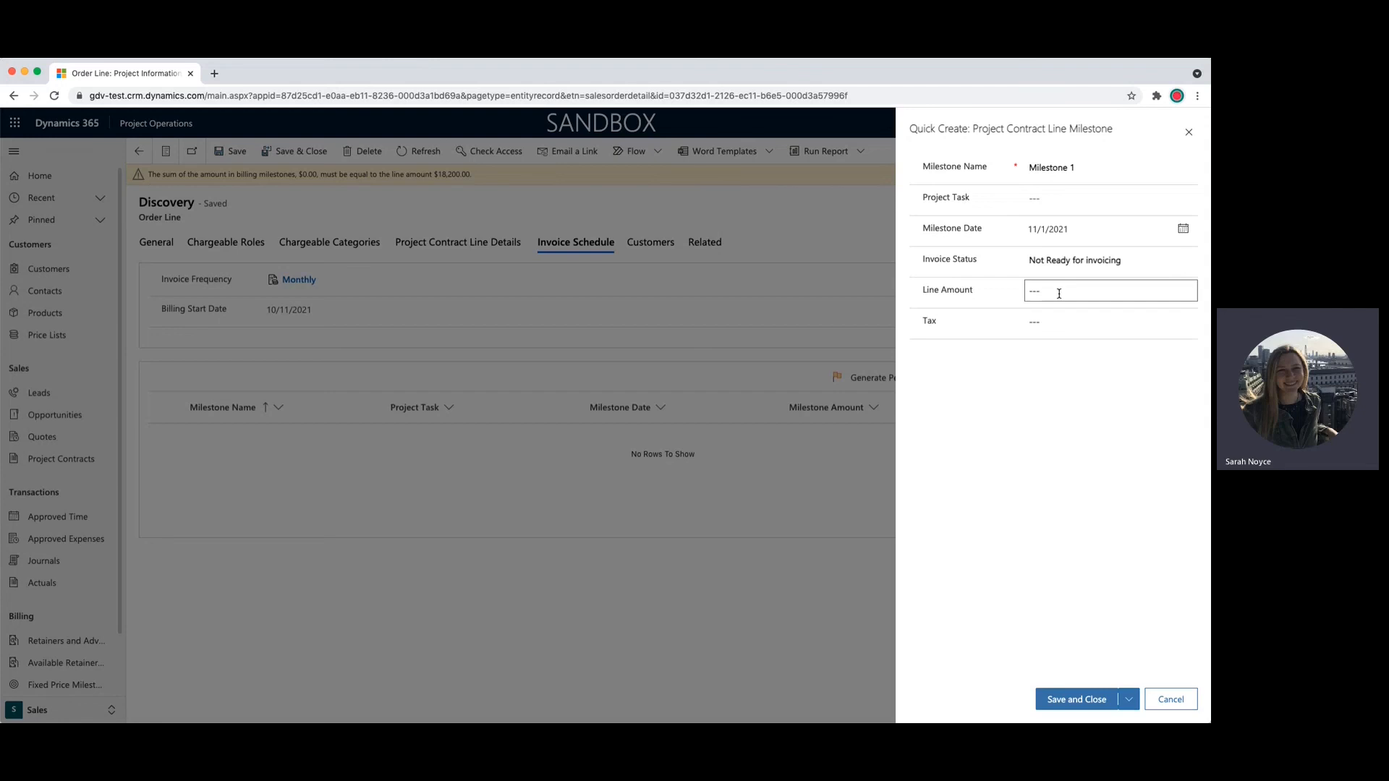
left_click(1059, 294)
type("182000")
left_click(1089, 705)
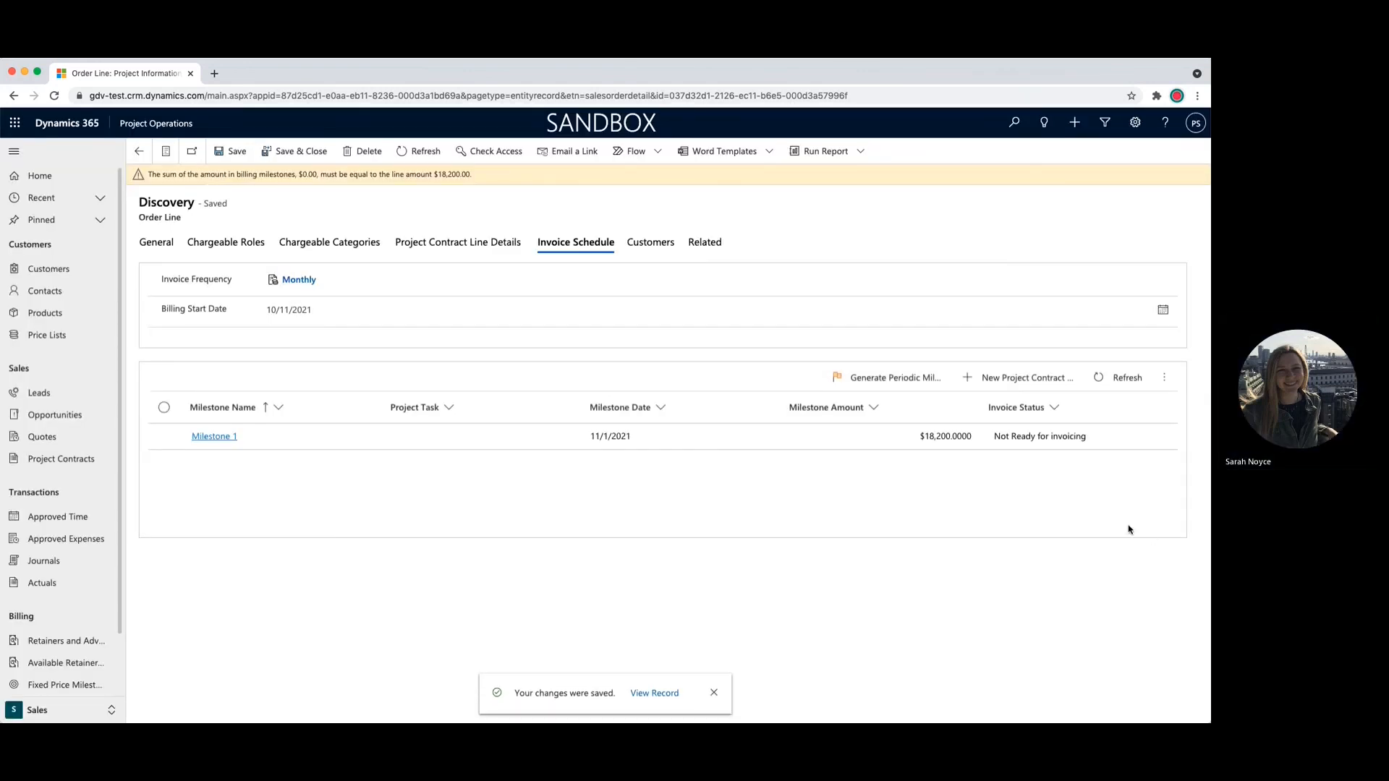
left_click(297, 151)
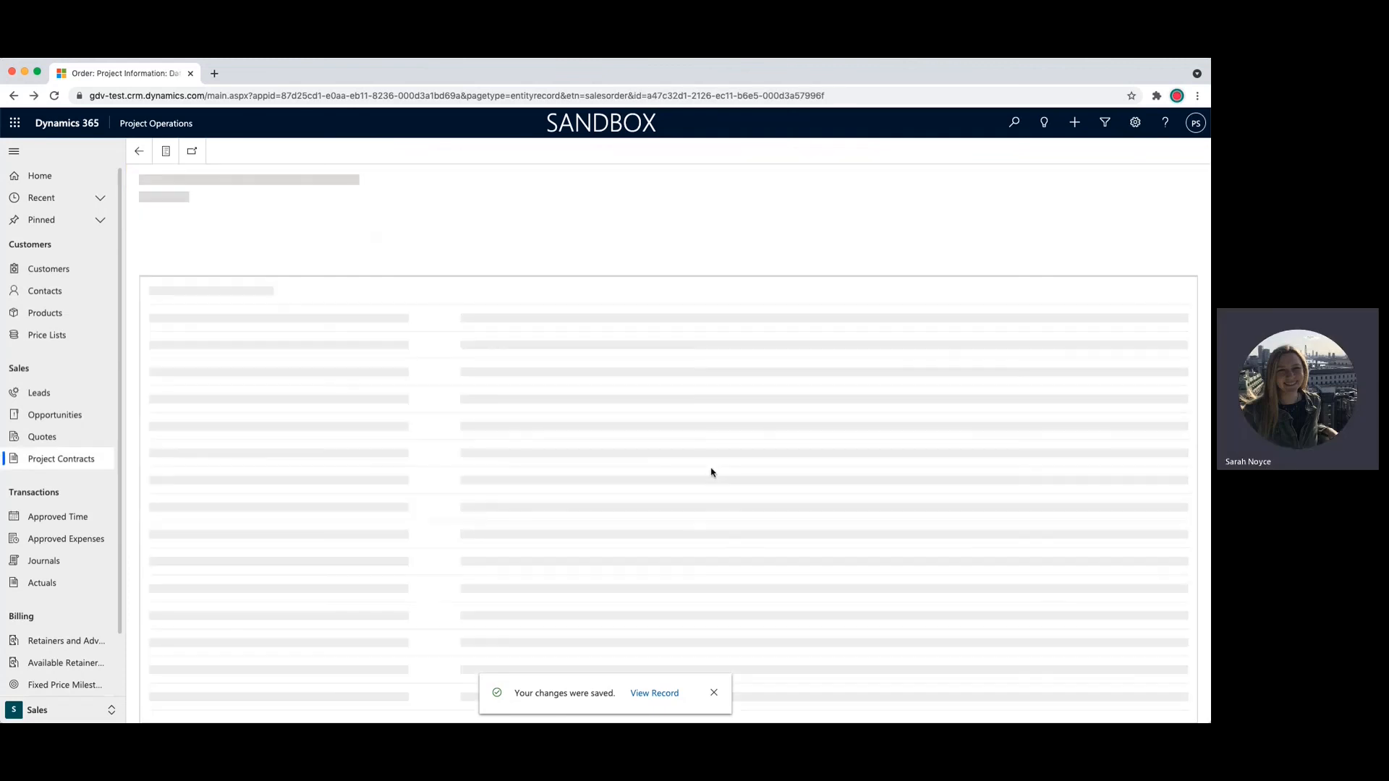